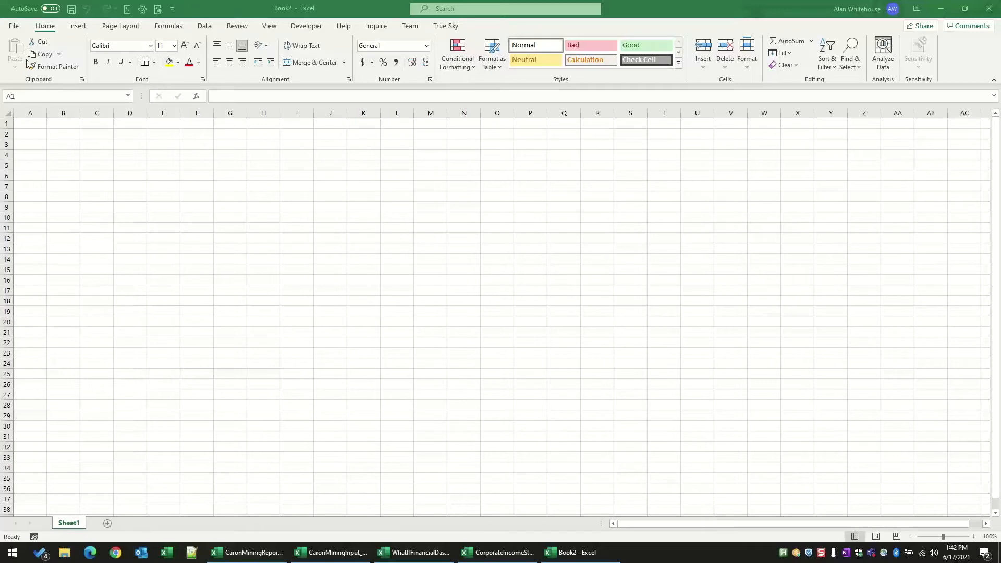
Step: Show the True Sky add-in's commands for the blank workbook
left_click(78, 27)
left_click(125, 31)
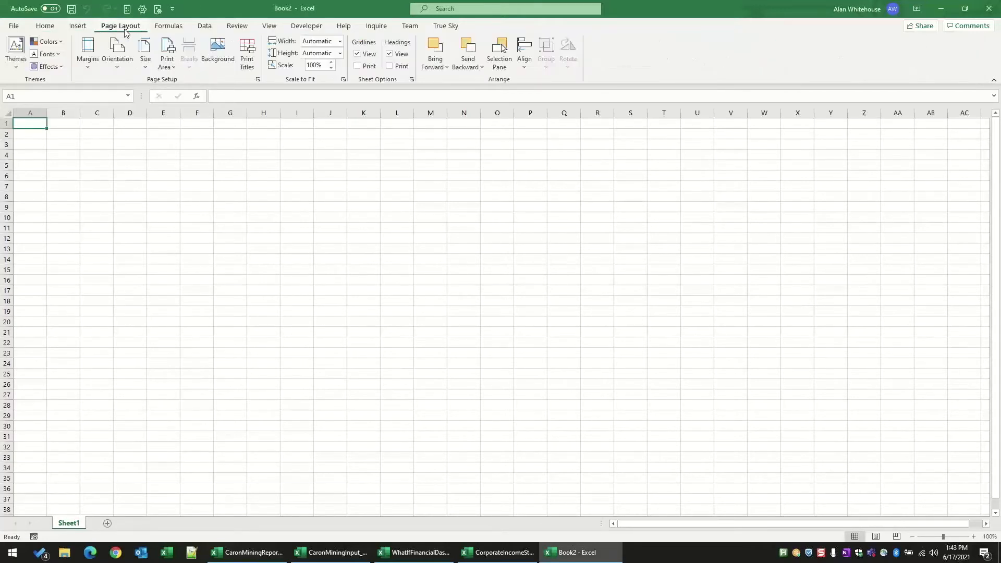
left_click(447, 30)
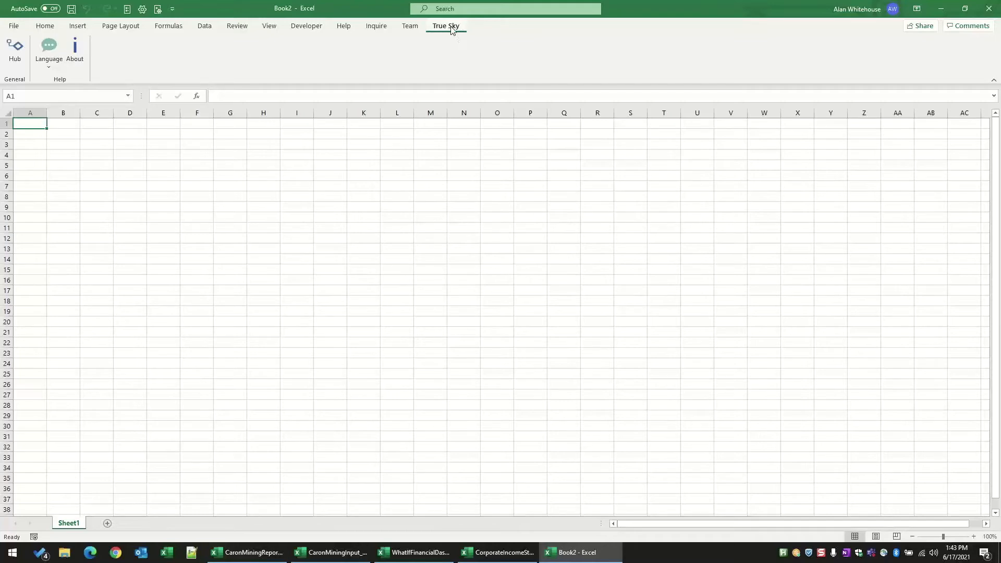
Step: Switch the True Sky language to español (España, alfabetización internacional), then restore English (United States)
left_click(58, 65)
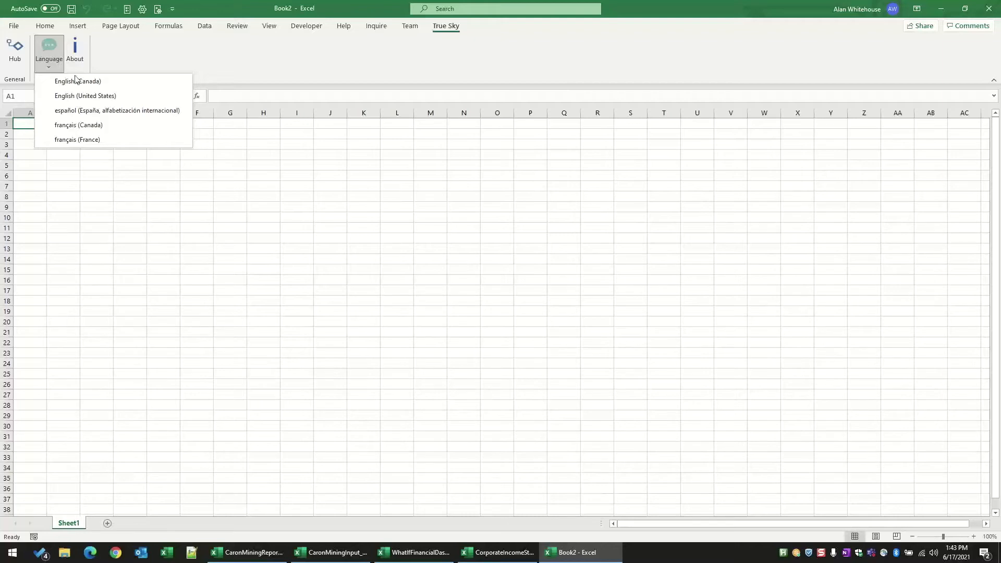
left_click(125, 110)
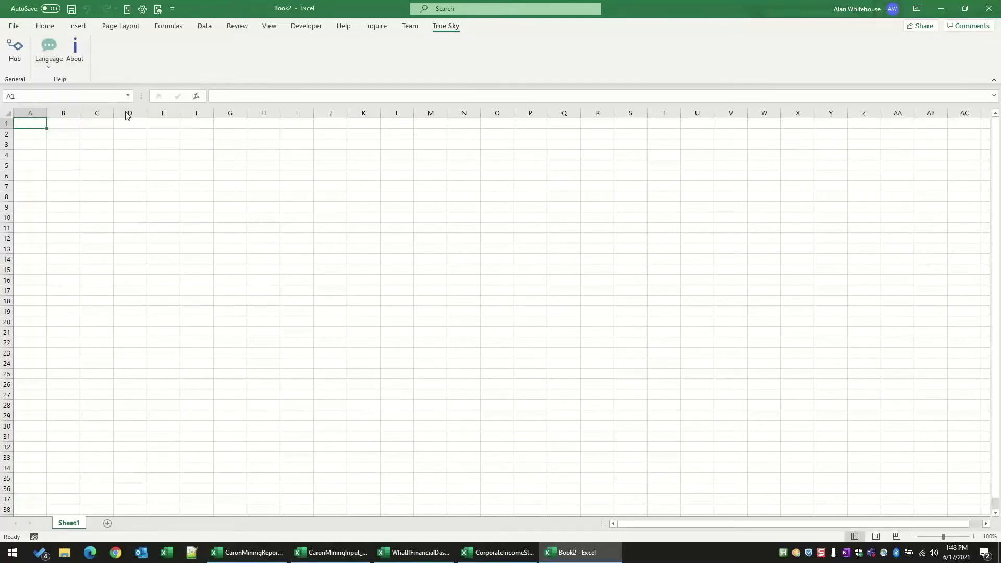
left_click(49, 68)
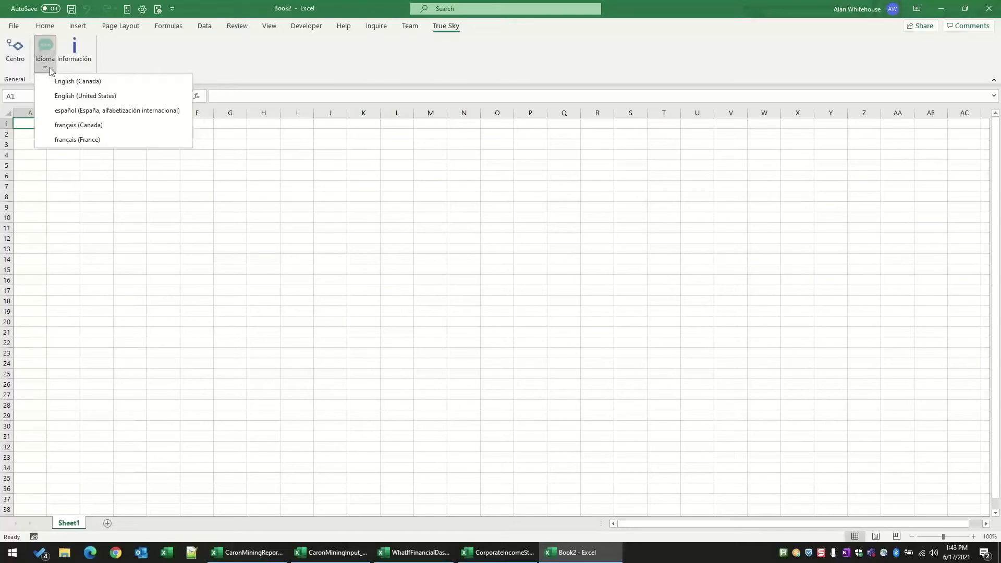
left_click(73, 96)
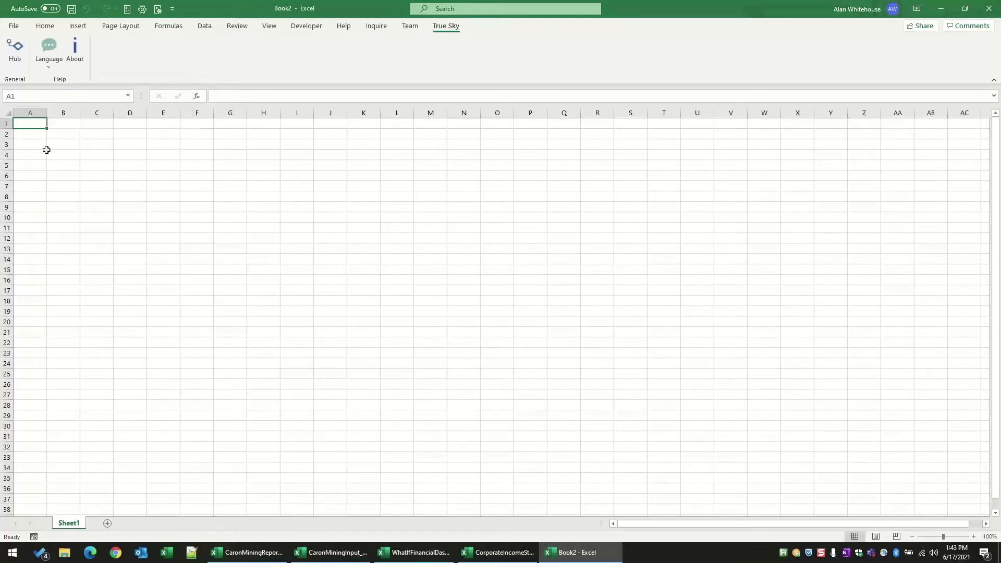
Step: Open the True Sky Hub and expand the Annual Budget Cycle assignments
left_click(15, 57)
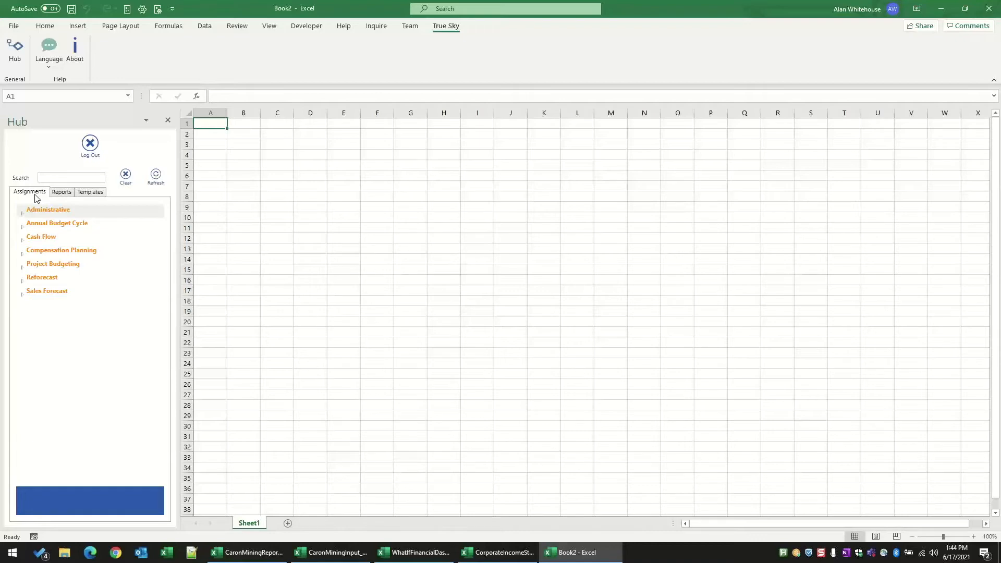
left_click(23, 228)
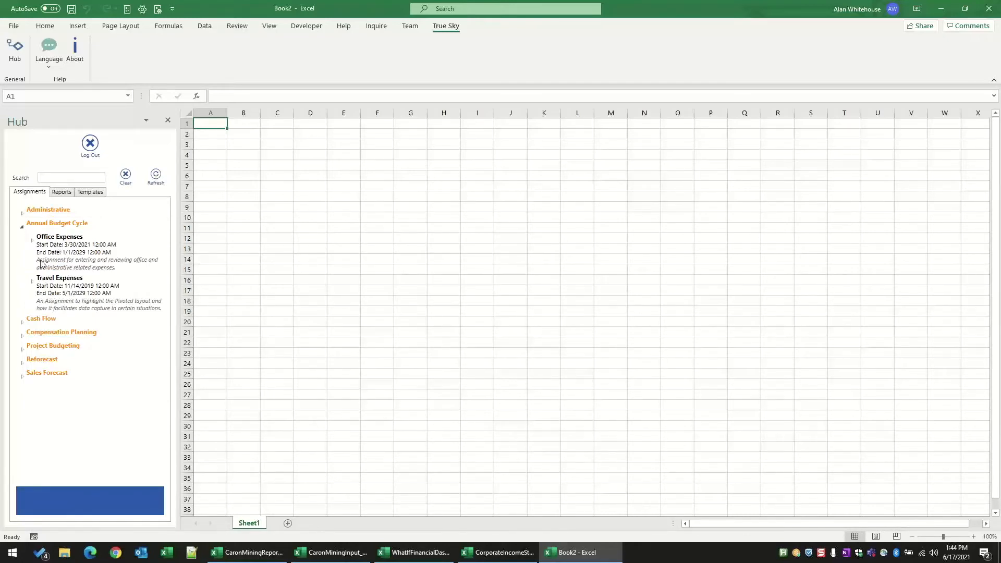
Step: Look through the Financial Statements reports in the Hub and compare them with the assignments list
left_click(61, 192)
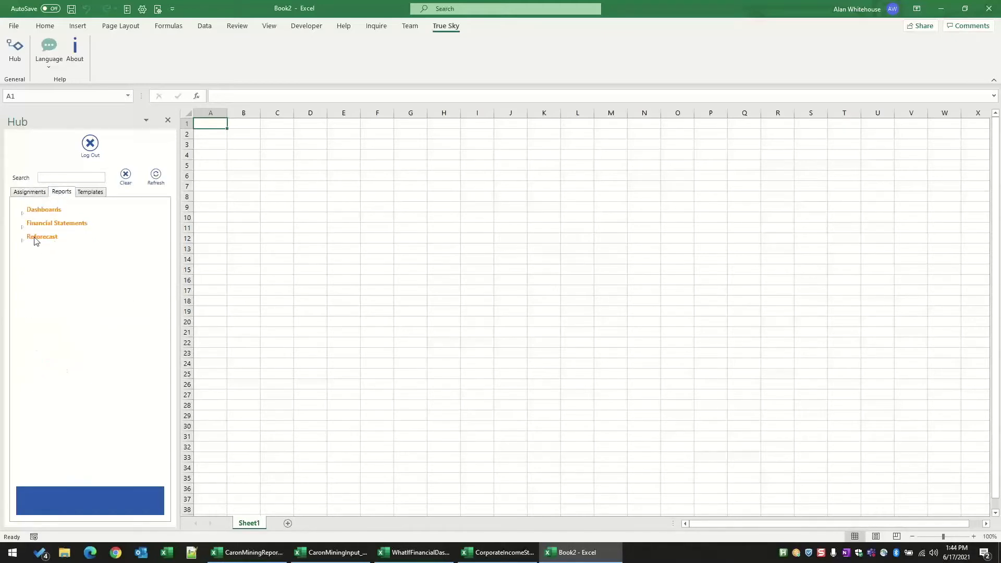
left_click(23, 227)
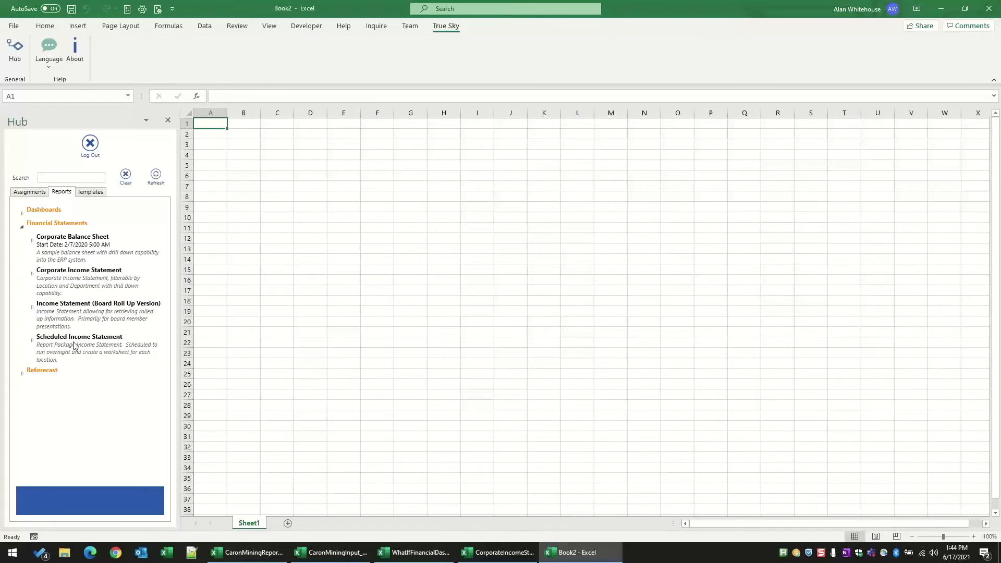
left_click(32, 193)
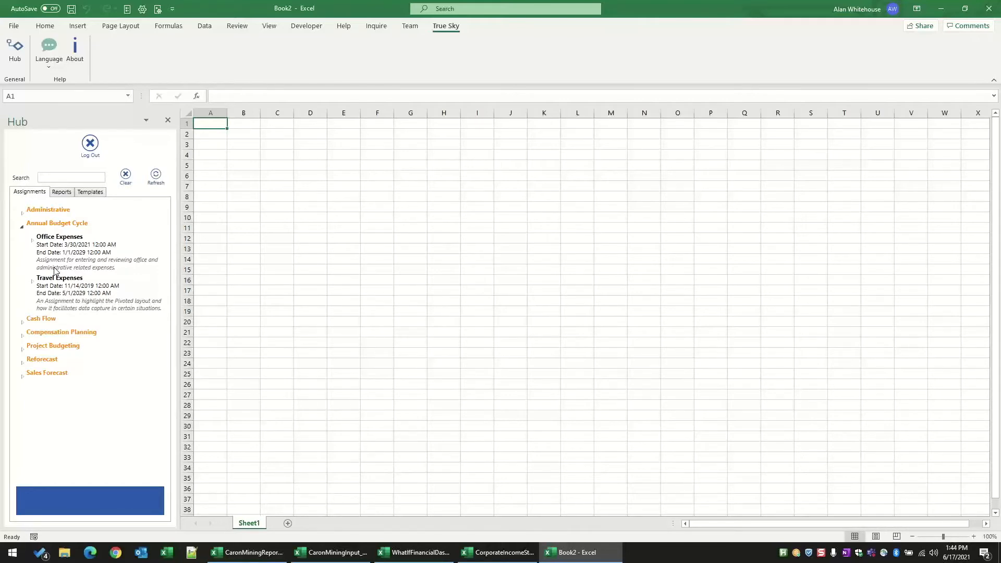
left_click(62, 193)
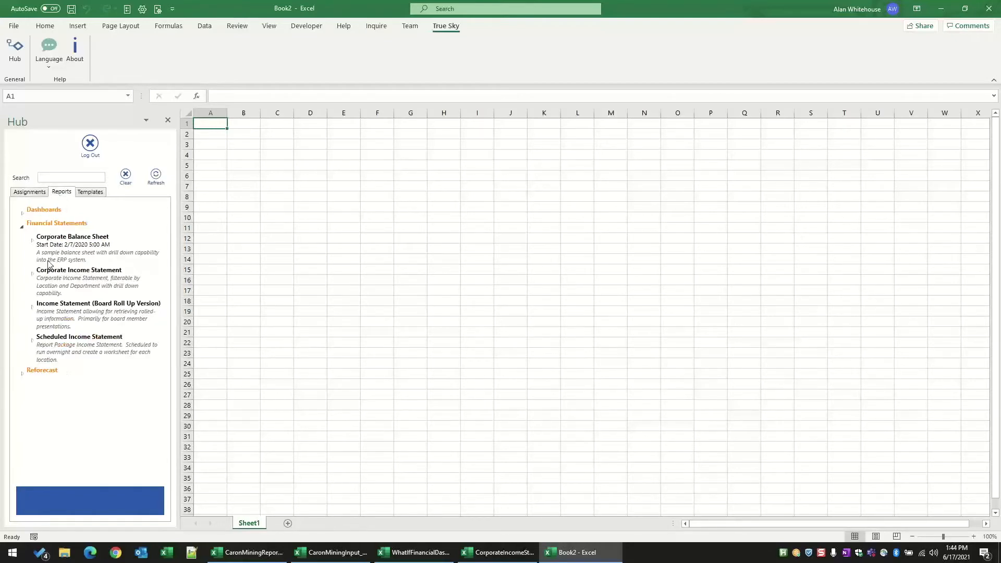
Step: Open Level 1 of the Office Expenses assignment under Annual Budget Cycle, widening the Hub slightly
left_click(30, 192)
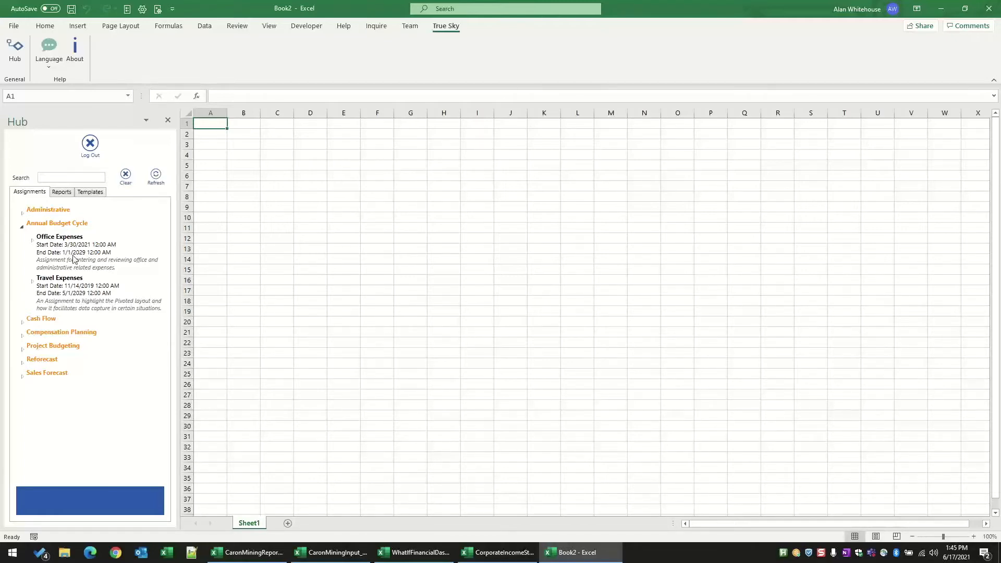
double_click(73, 258)
left_click(58, 294)
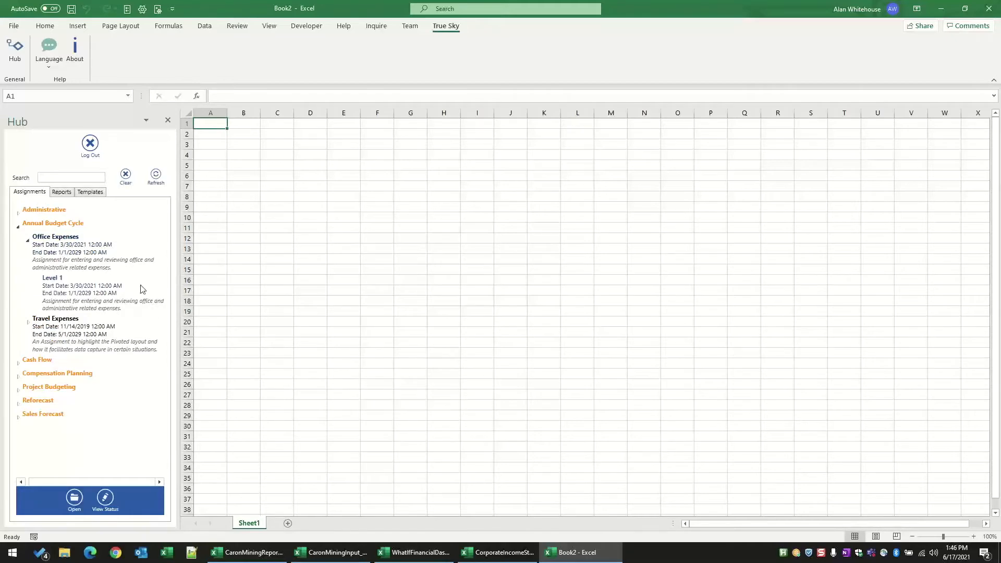
left_click_drag(178, 294, 186, 295)
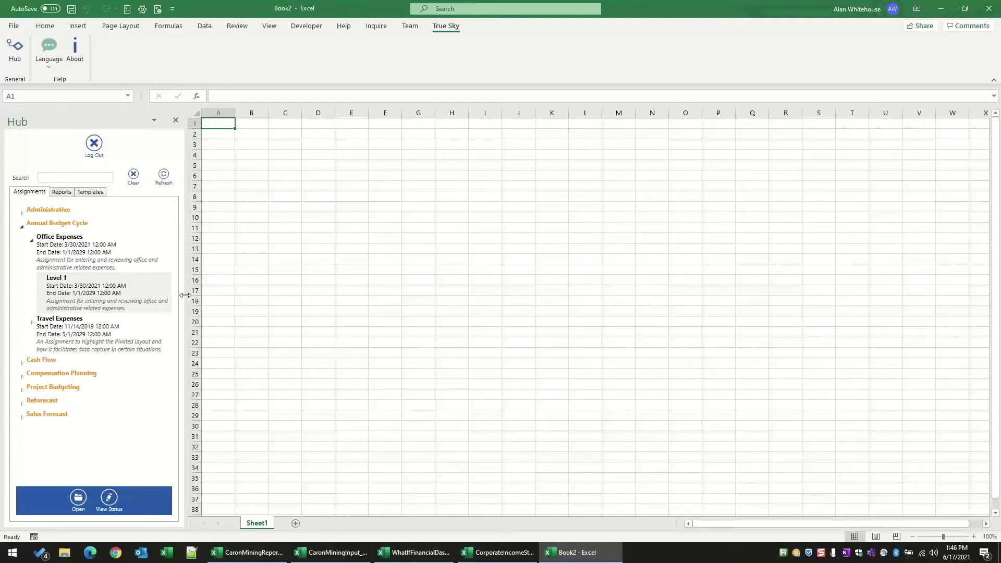
left_click(77, 502)
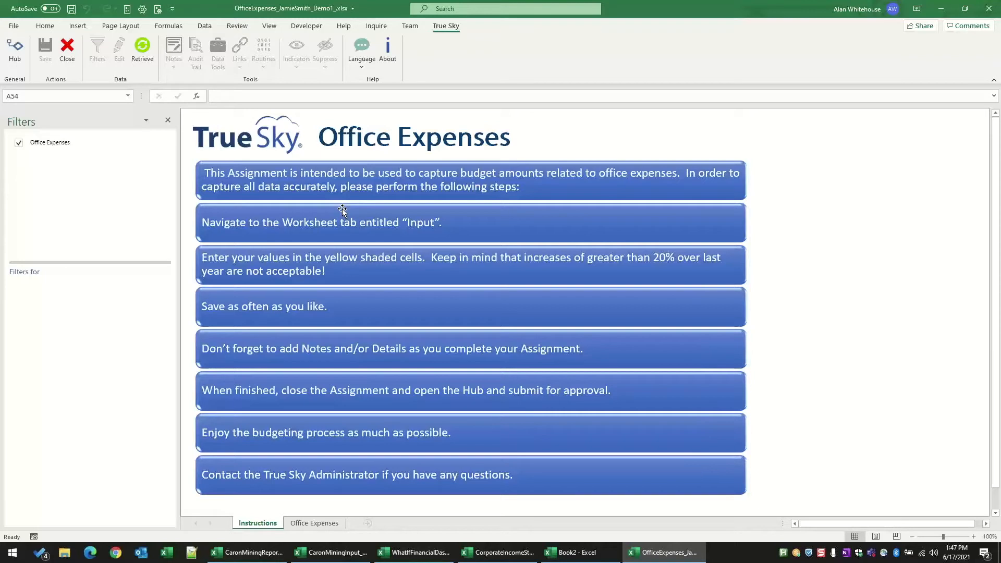
Step: Show the filters for the Office Expenses sheet and open its location selection
left_click(57, 144)
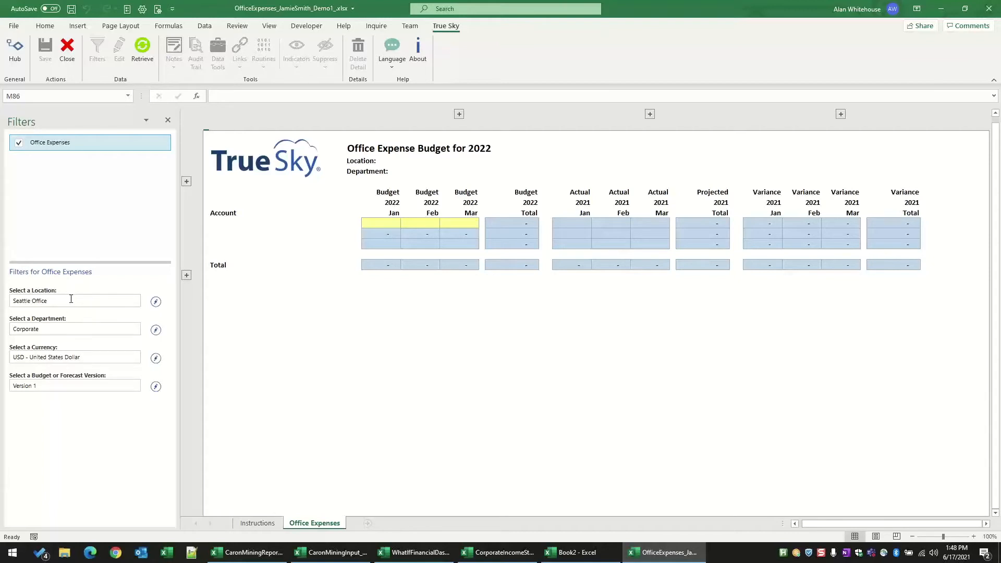
left_click(156, 302)
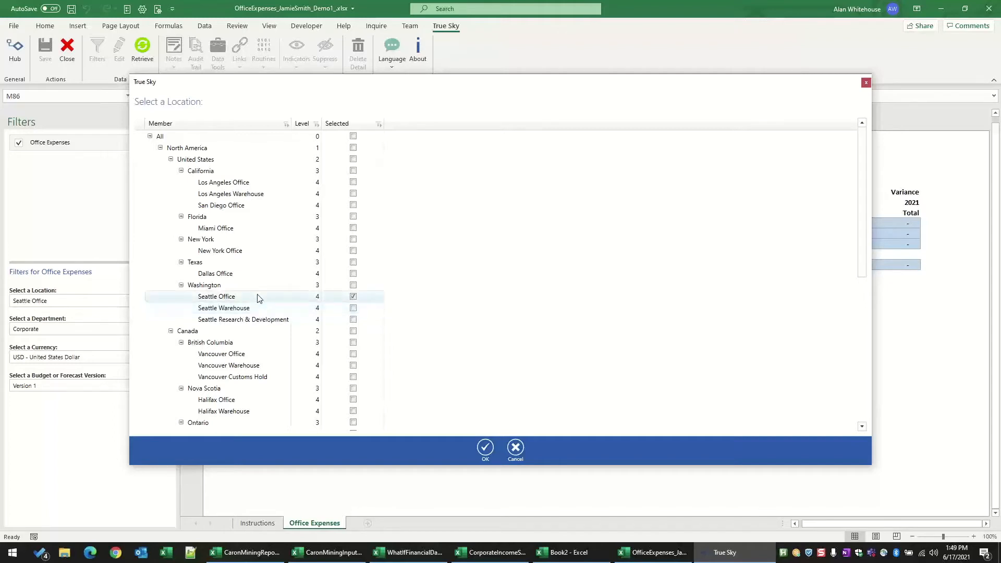
Step: Try replacing Seattle Office with Washington, Ottawa Office and Berlin Office in the location selection
left_click(353, 296)
left_click(354, 285)
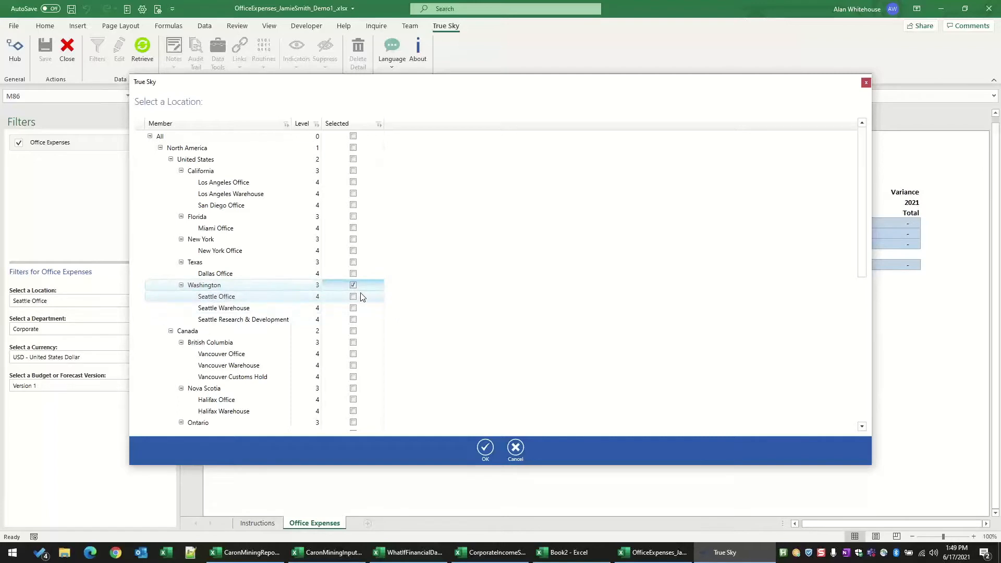
scroll(363, 297, "down", 3)
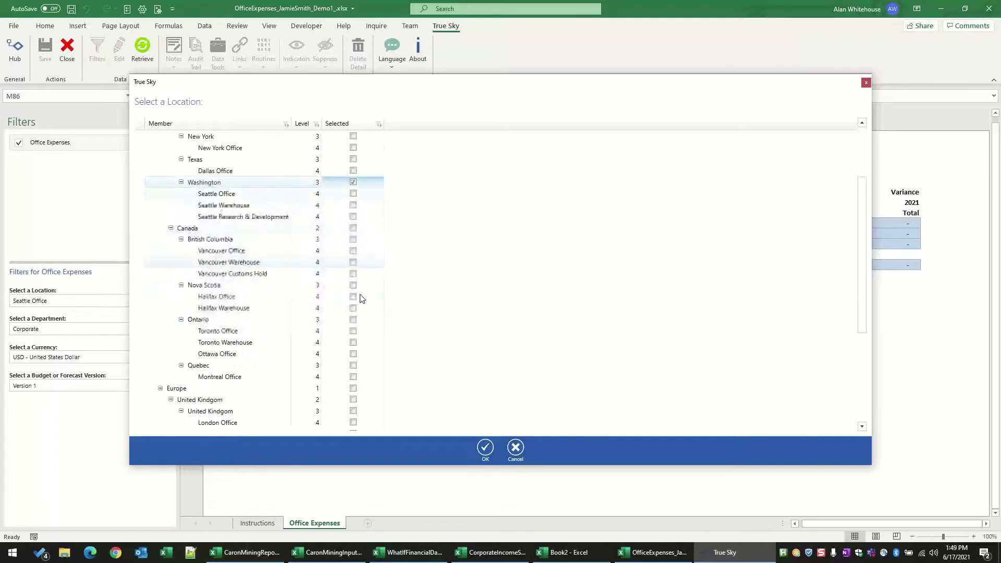
left_click(355, 355)
scroll(357, 357, "down", 2)
scroll(355, 356, "down", 3)
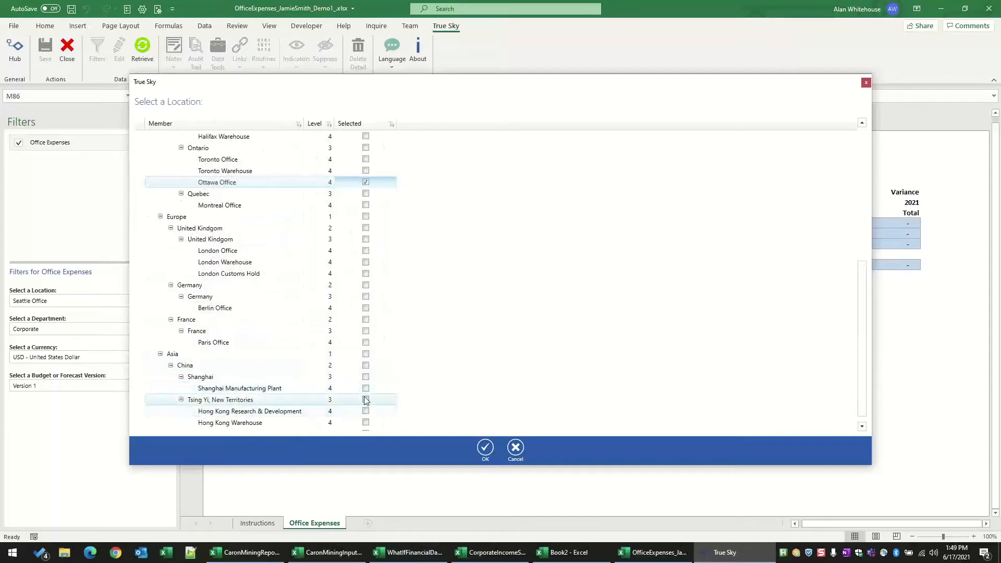
left_click(366, 309)
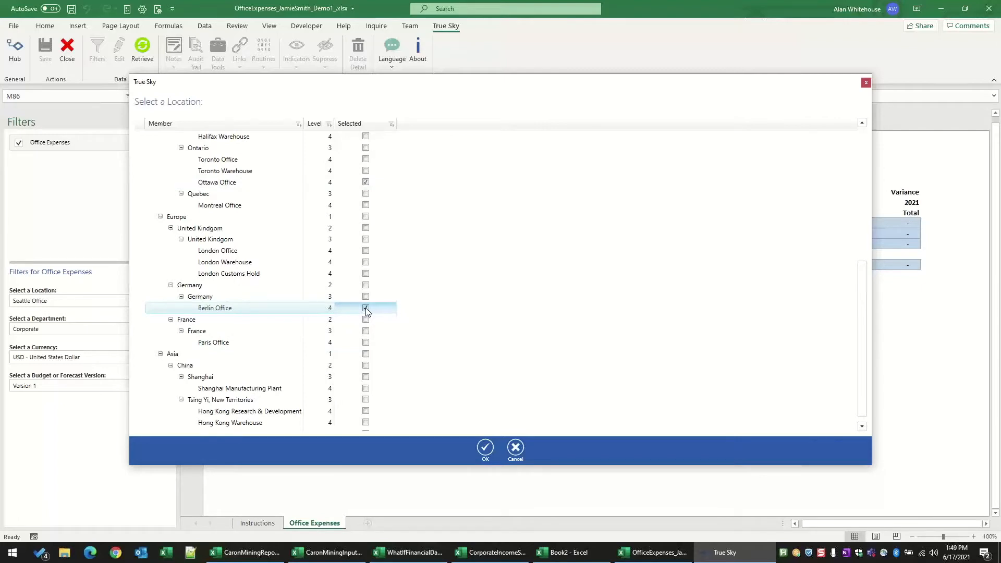
left_click(365, 182)
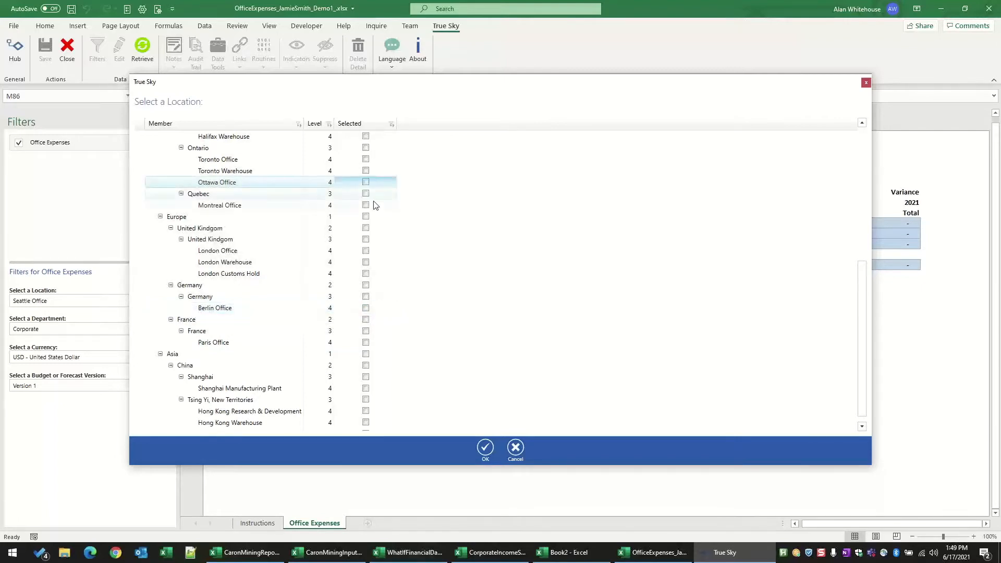
Step: Set the location filter to Seattle Office only and accept the selection
scroll(374, 204, "up", 2)
scroll(376, 207, "up", 3)
left_click(365, 183)
left_click(366, 194)
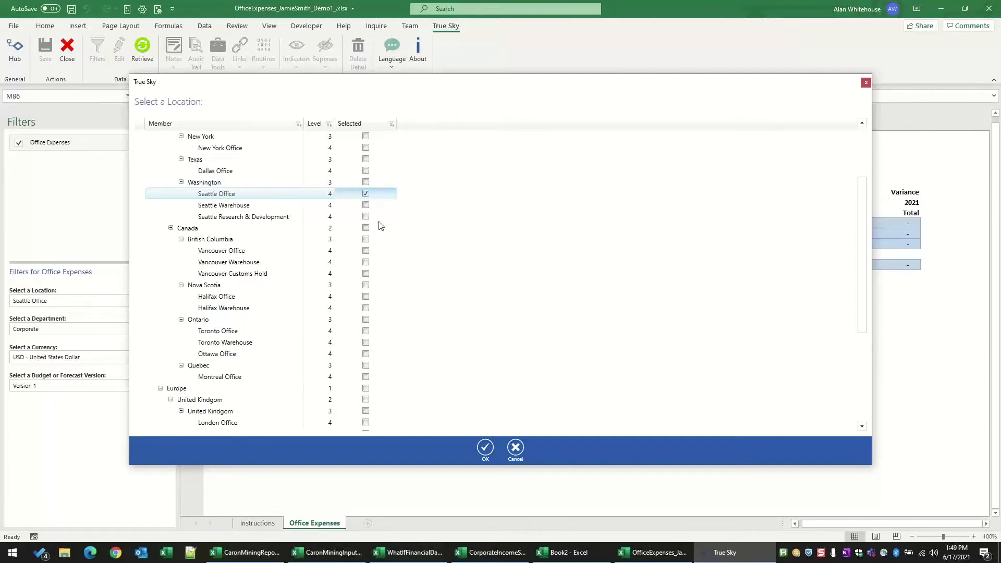
left_click(485, 448)
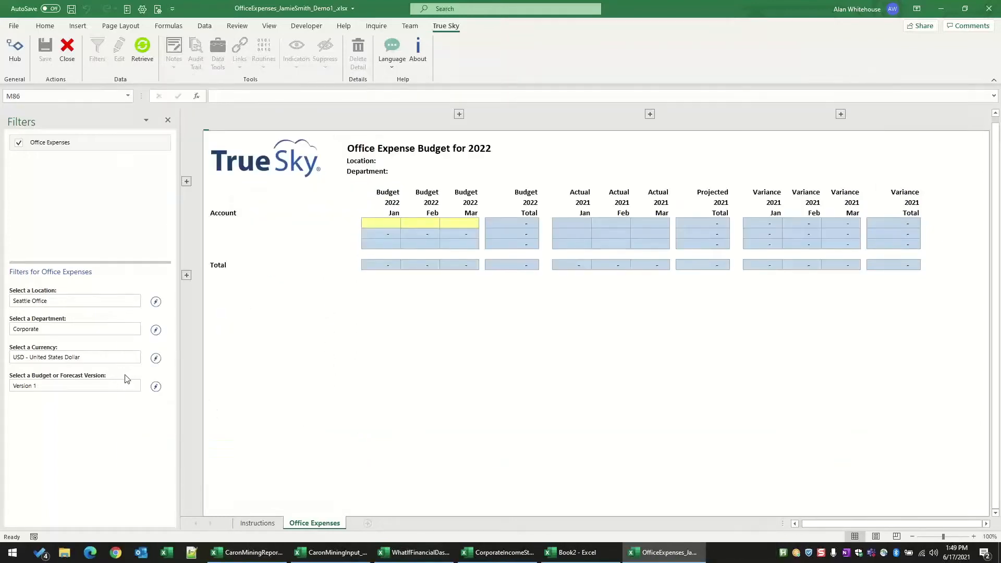
Step: Retrieve the Office Expenses data for the chosen filters and close the Filters pane
left_click(142, 48)
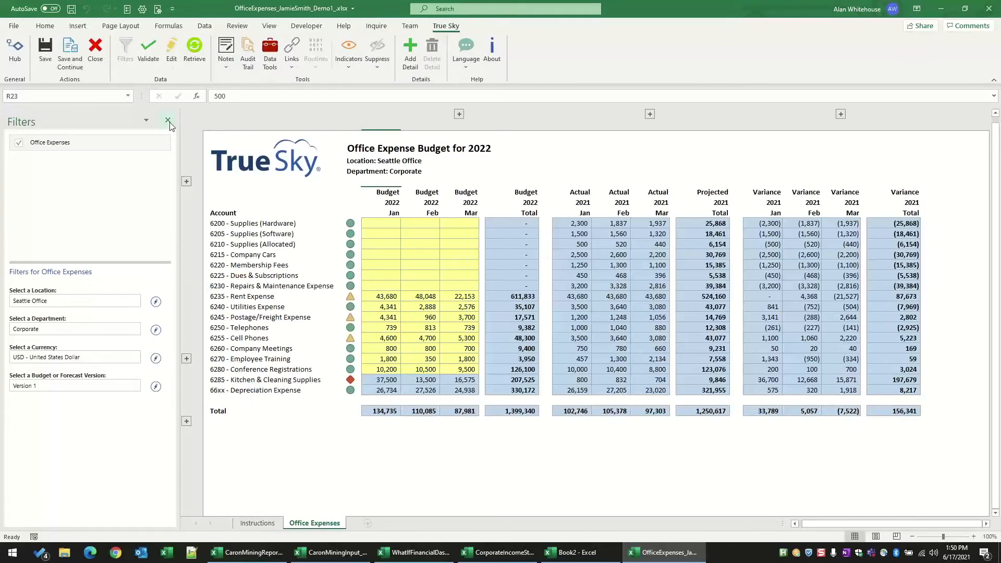
left_click(169, 121)
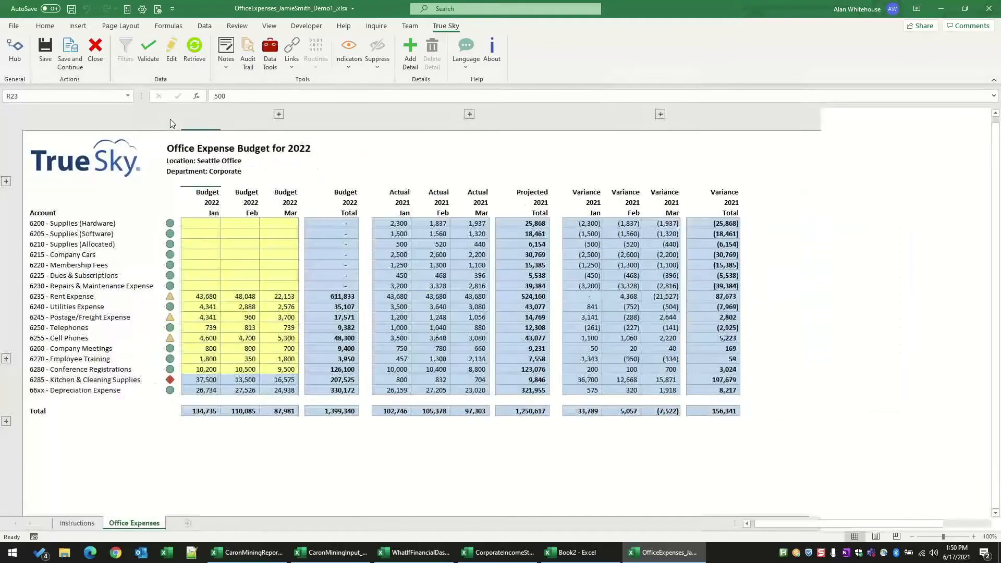
left_click(974, 537)
left_click(973, 537)
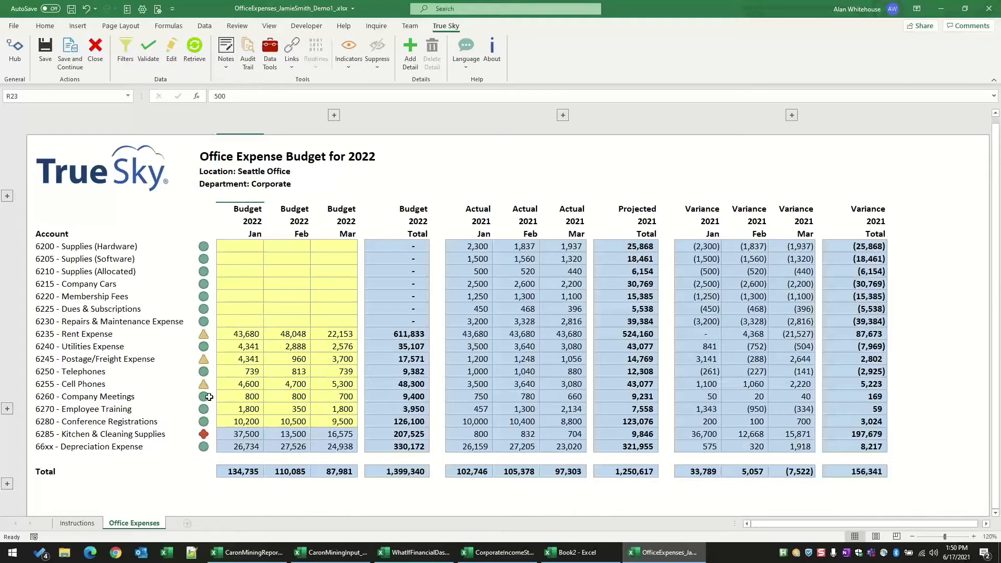
Step: Examine the full-year monthly columns of the 2022 budget, 2021 actual and variance sections, leaving each group collapsed
left_click(103, 297)
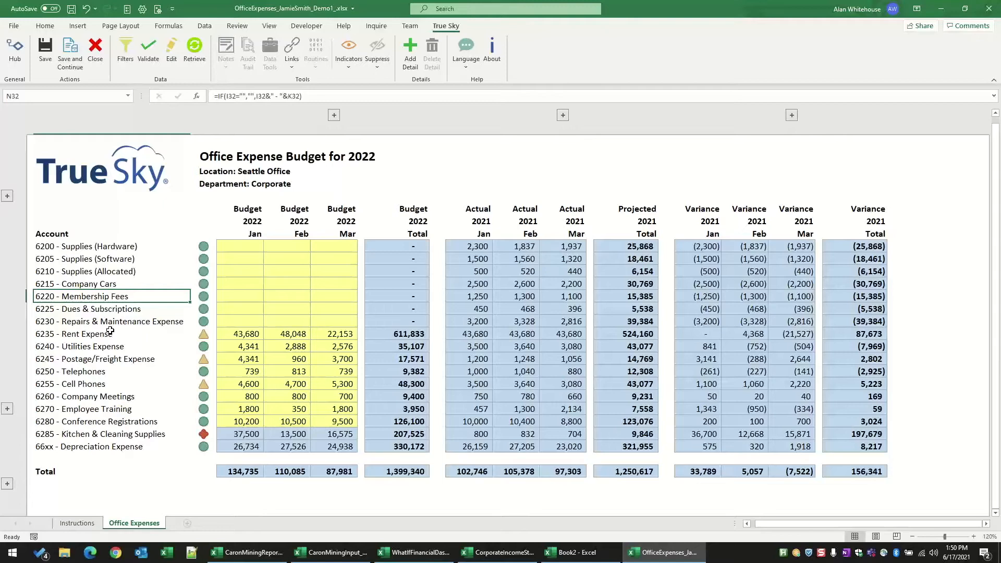
left_click(334, 115)
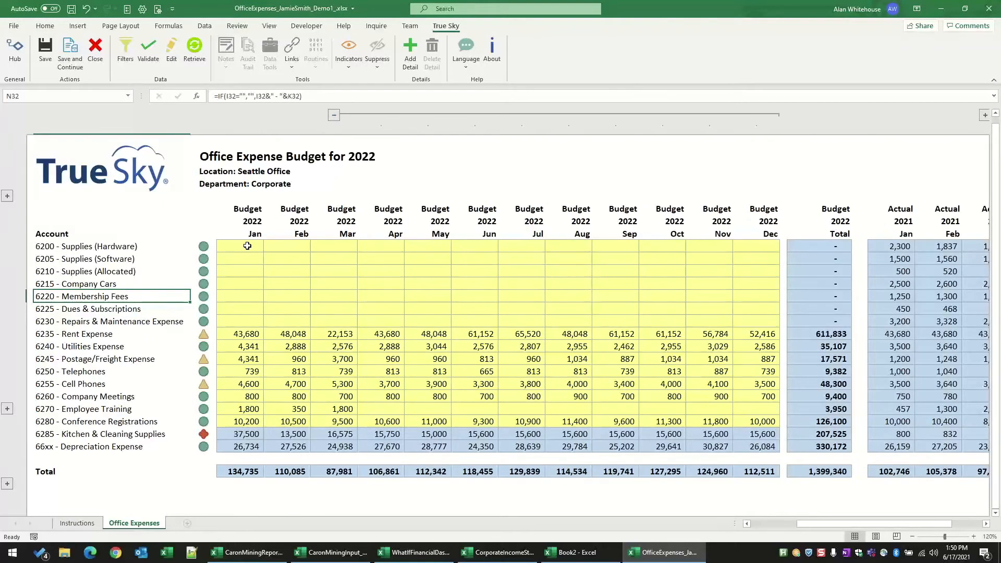
left_click(334, 116)
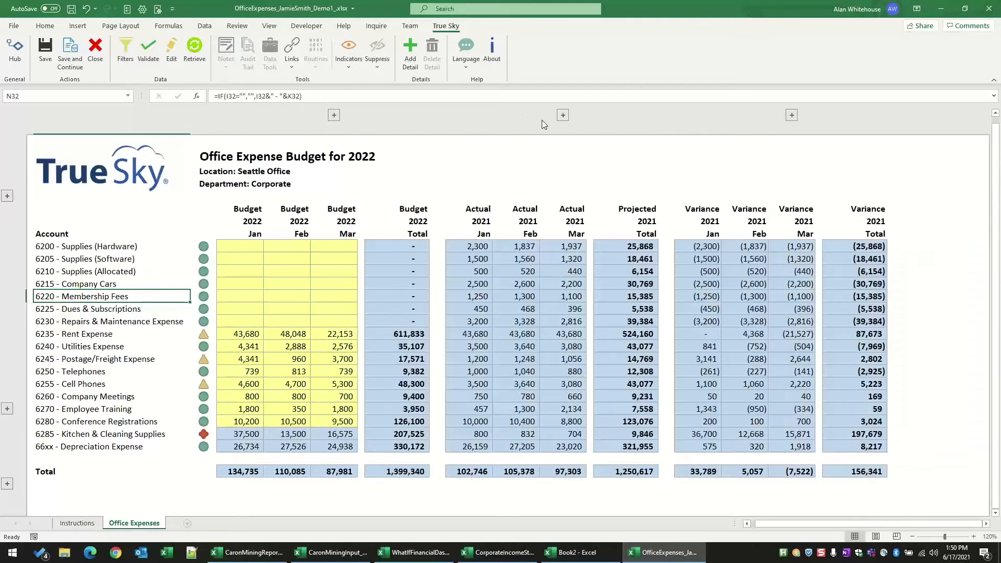
left_click(562, 116)
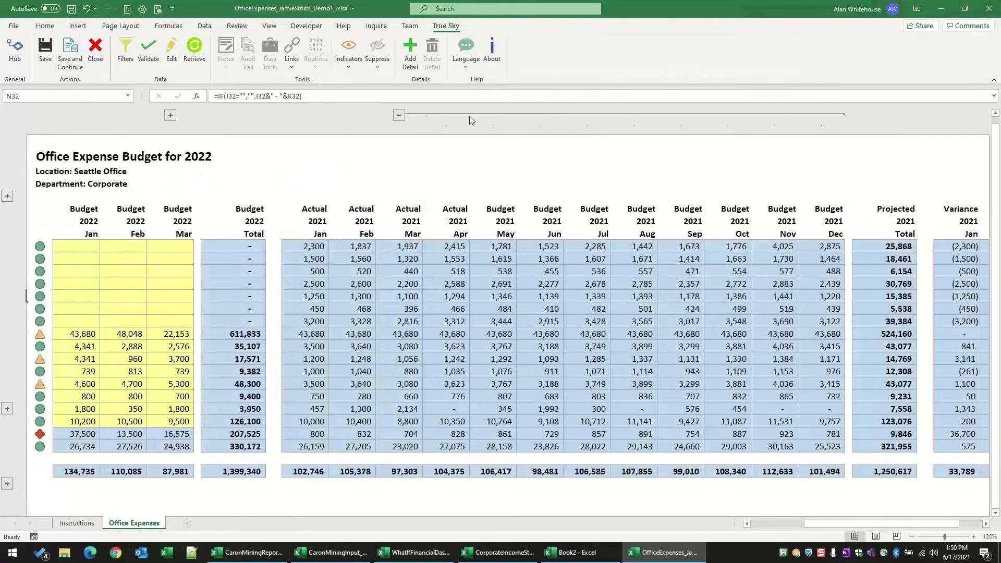
left_click(401, 114)
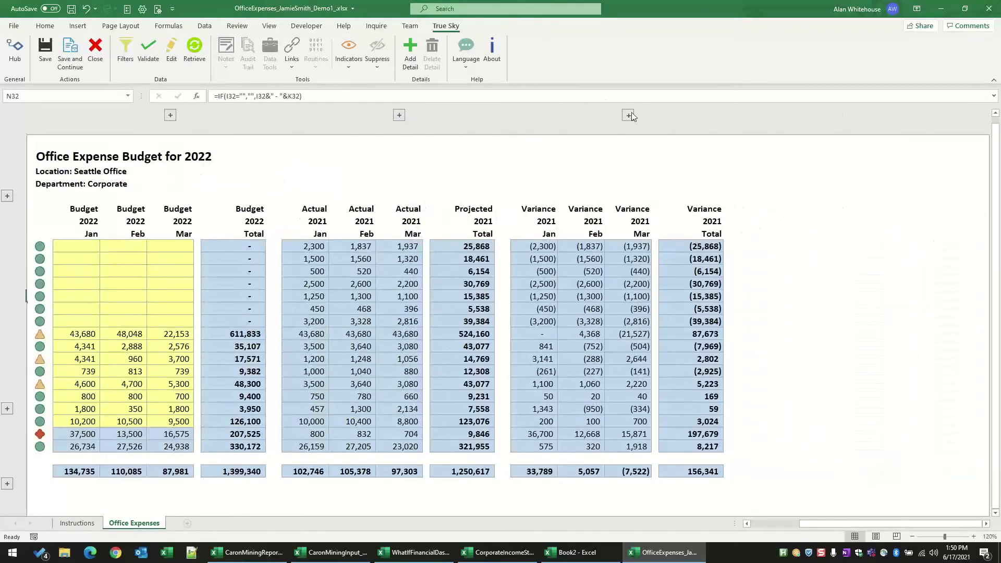
scroll(616, 117, "right", 1)
left_click(507, 115)
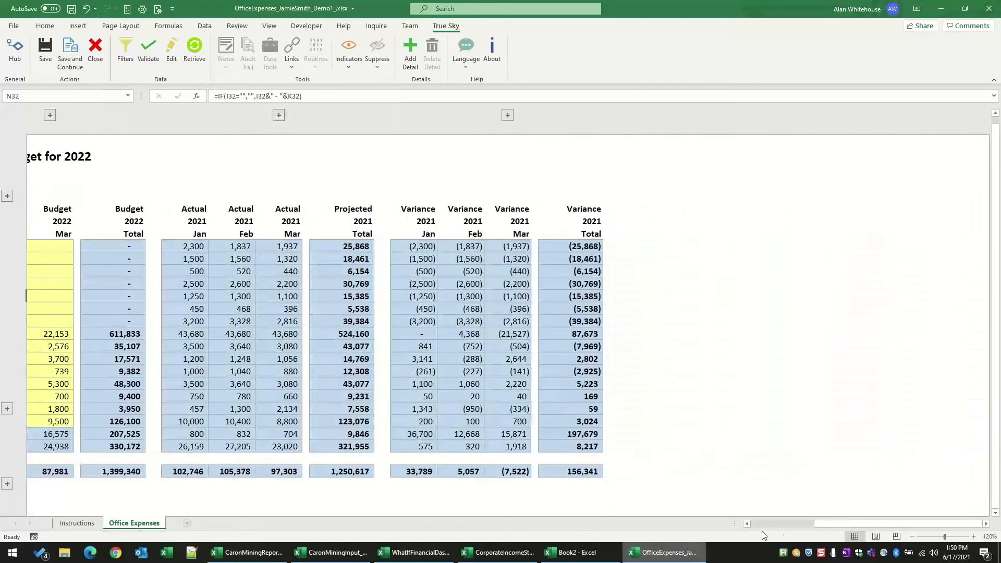
left_click_drag(828, 524, 769, 524)
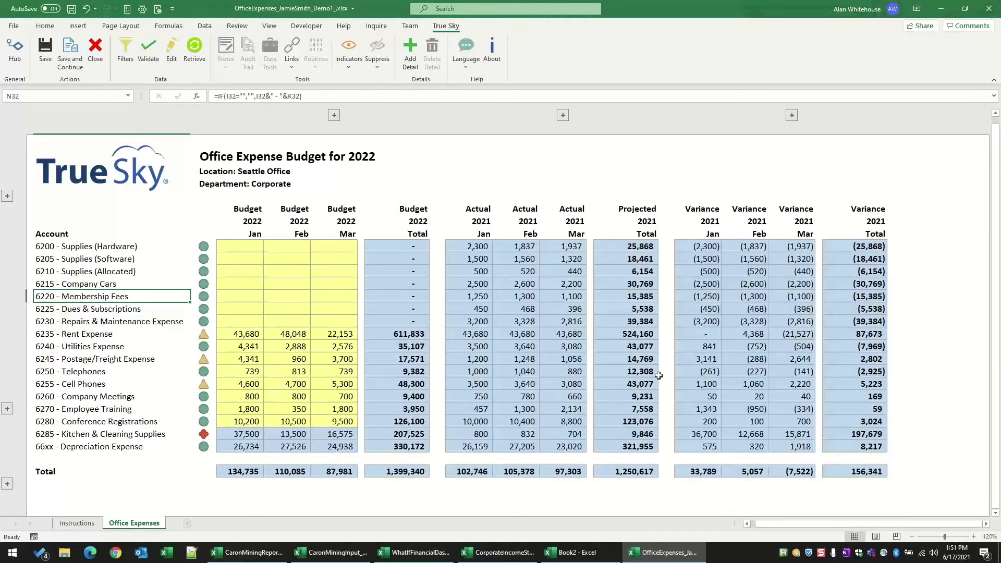
Step: Enter January 2022 budget amounts of 1000 for Supplies (Hardware) and 2000 for Supplies (Software)
left_click(249, 234)
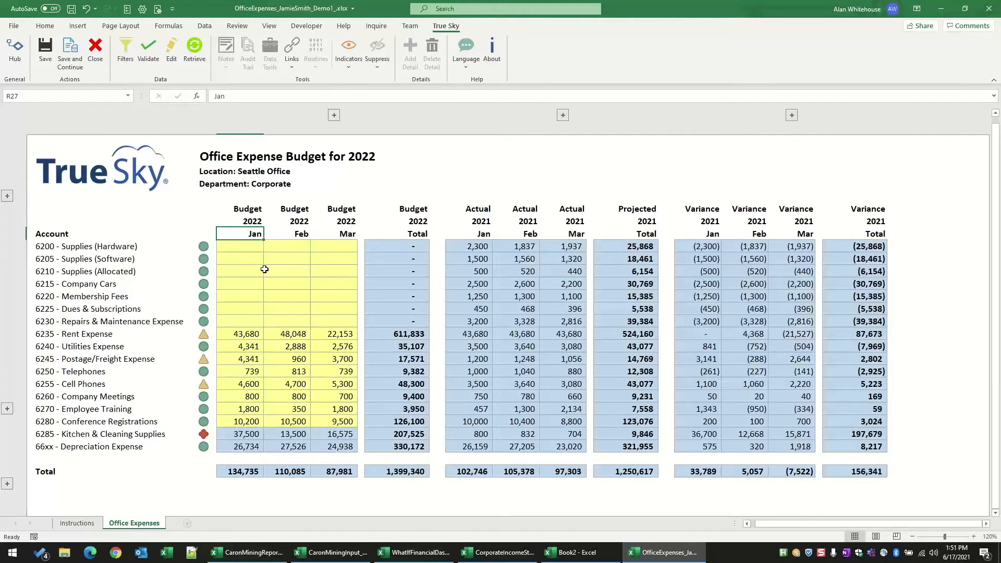
left_click(250, 247)
type("1000")
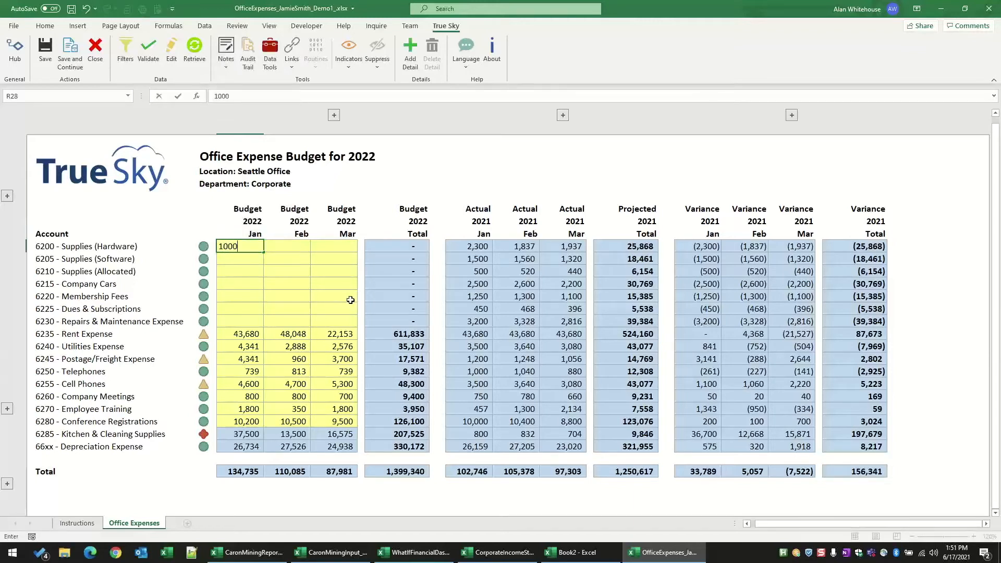
key("Return")
type("2000")
key("Return")
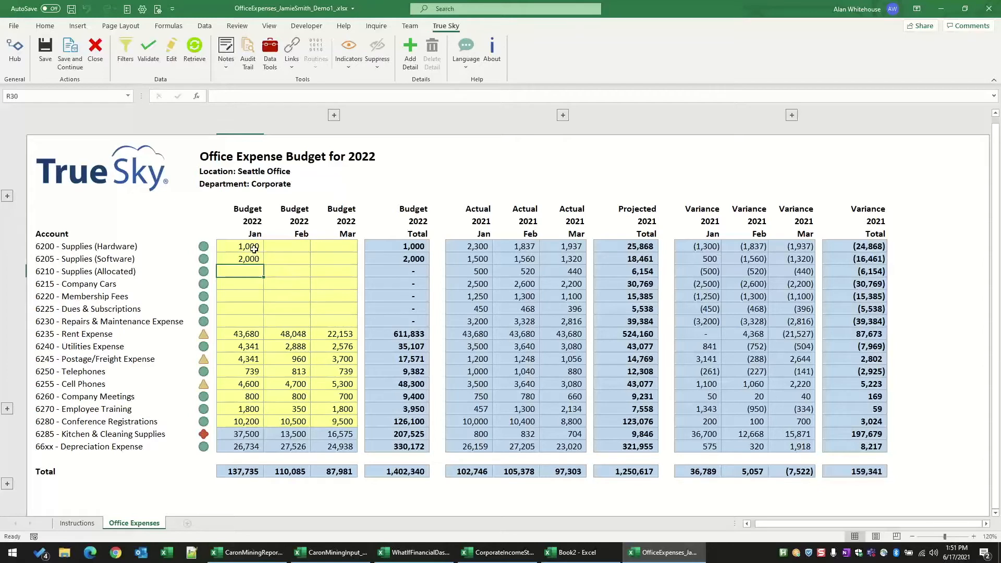
Step: Copy the two January amounts to Supplies (Allocated) and Company Cars, then extend the series through Dues & Subscriptions with 3,000 and 4,000
left_click_drag(250, 246, 251, 258)
key("ctrl+c")
left_click(253, 271)
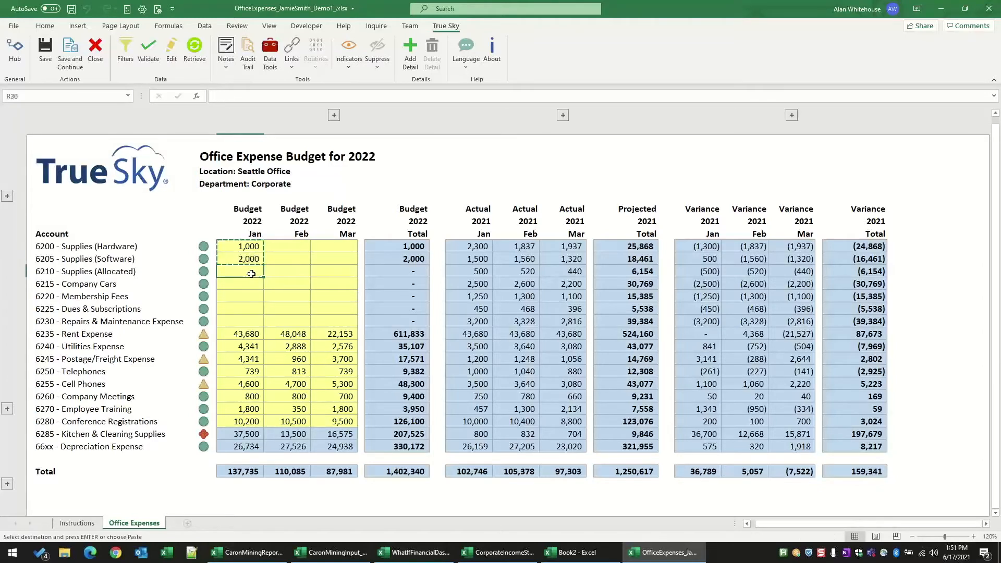
key("Return")
left_click_drag(264, 290, 256, 321)
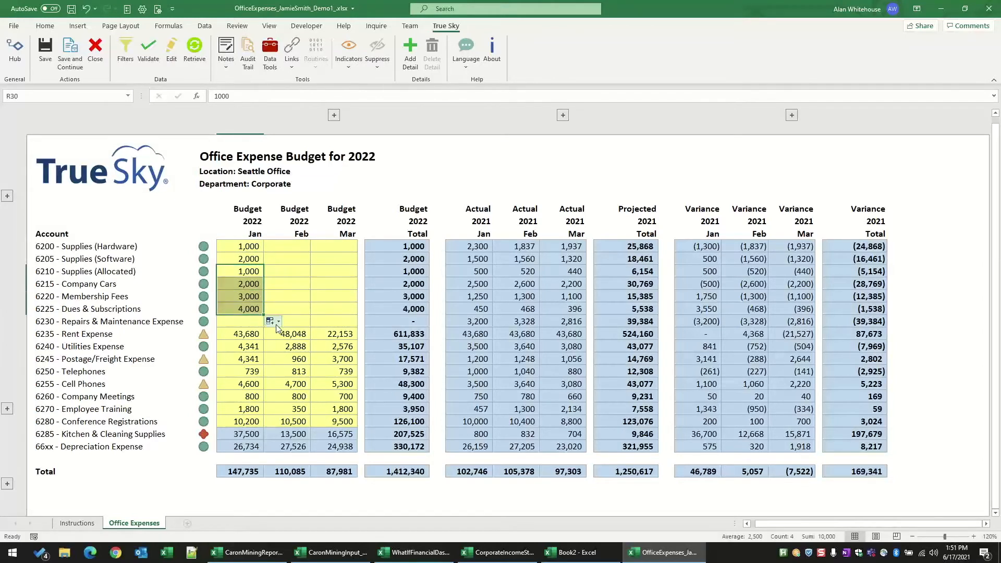
Step: Fill the March 2022 Supplies (Hardware) budget with the formula =sum(R28:R33) and save the entered data
left_click(332, 249)
type("=sum(")
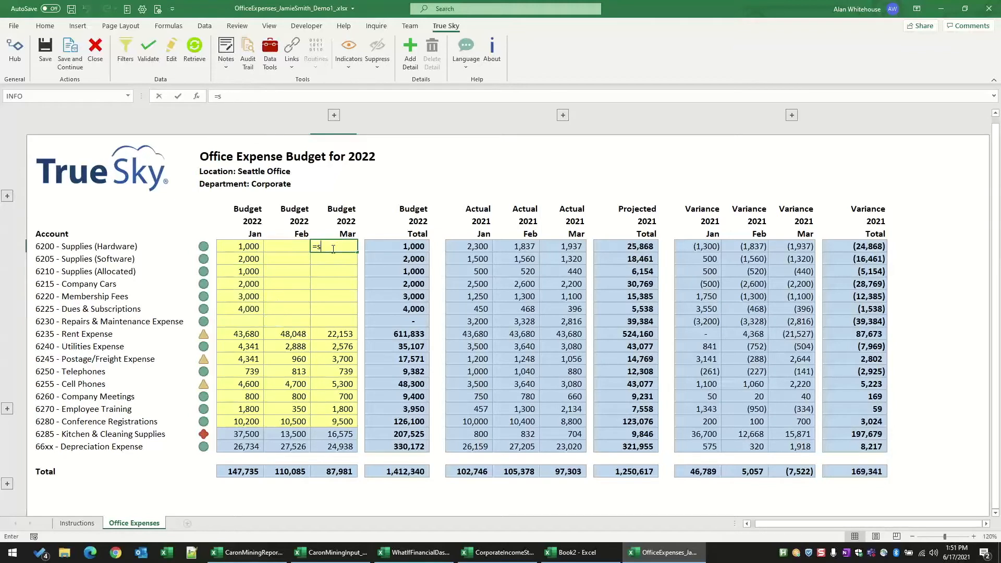
left_click_drag(247, 248, 236, 305)
type(")")
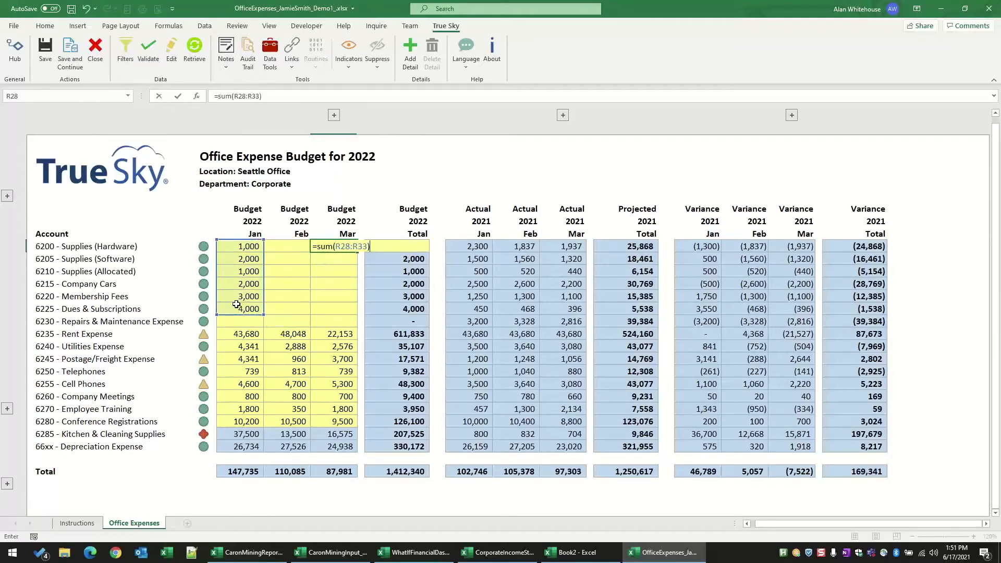
key("Return")
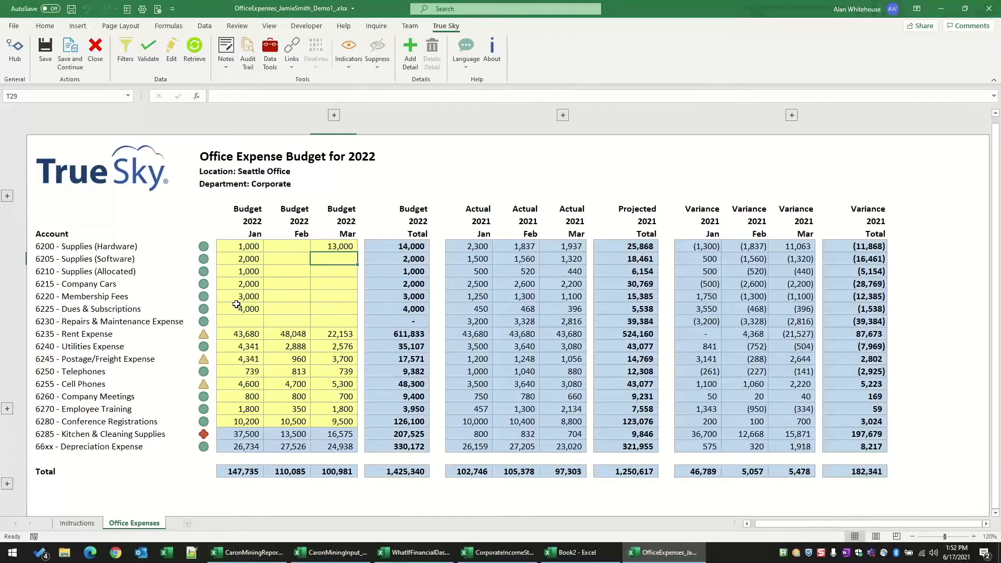
left_click(45, 52)
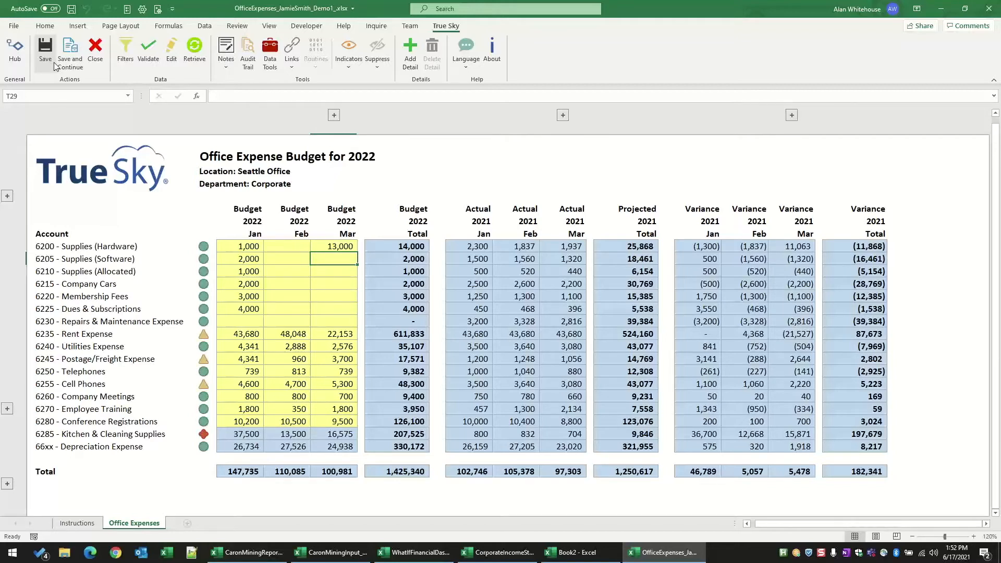
Step: Try to edit the January 2021 actual for Supplies (Hardware), dismissing the alert
left_click(470, 247)
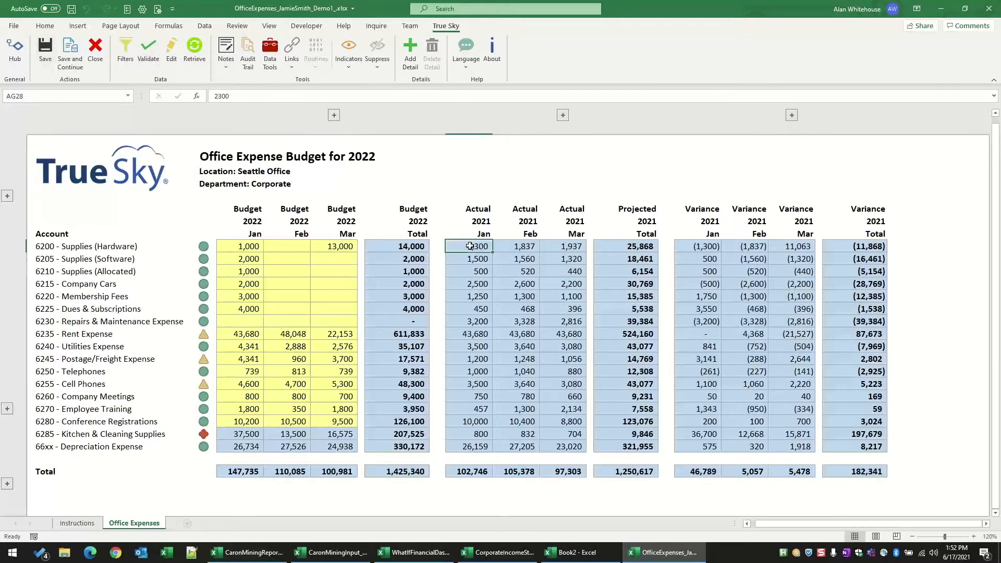
double_click(471, 248)
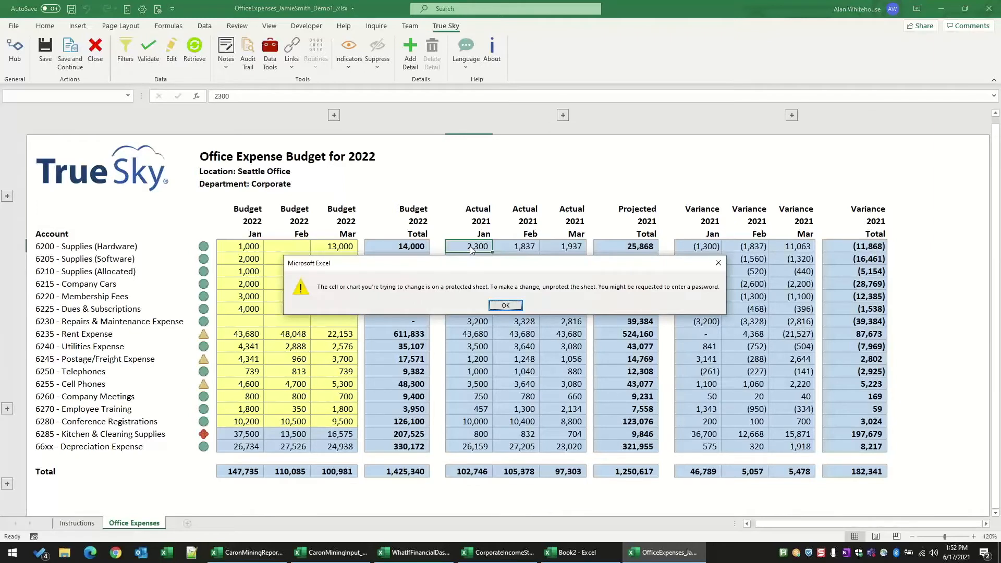
left_click(512, 306)
Step: Browse the conditional formatting color scales for the January to March 2021 actuals without applying one
left_click_drag(471, 246, 552, 439)
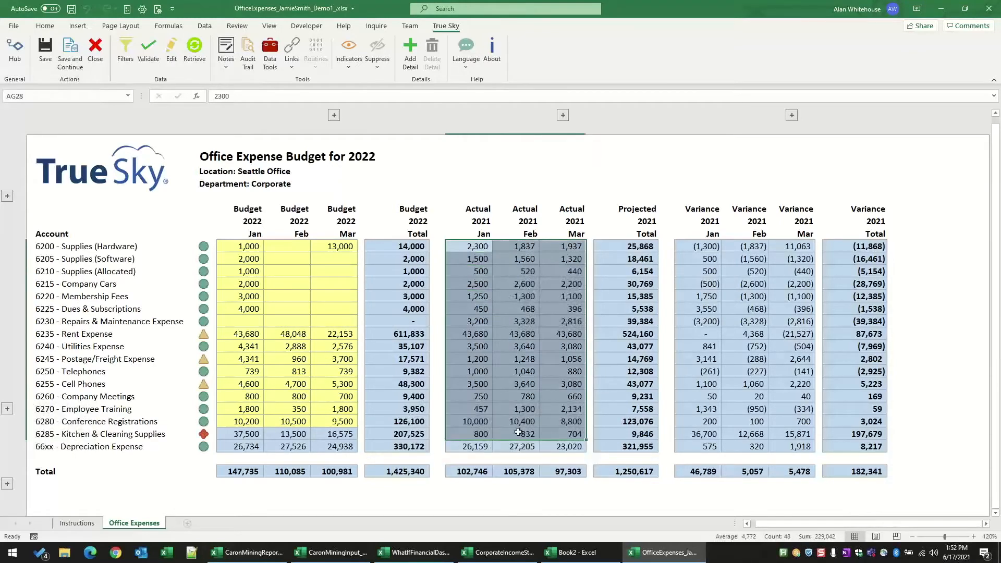
left_click(45, 26)
left_click(458, 59)
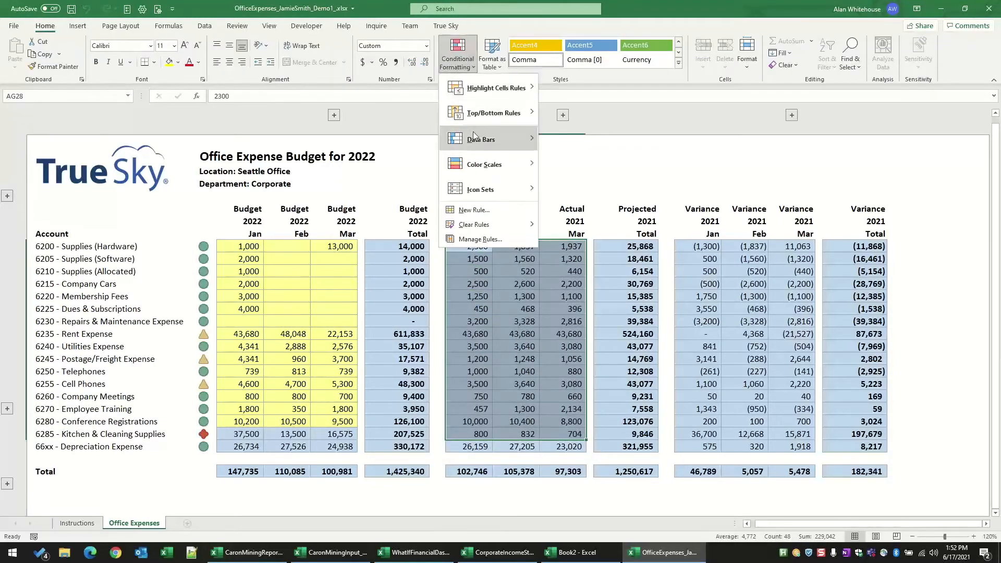
mouse_move(572, 169)
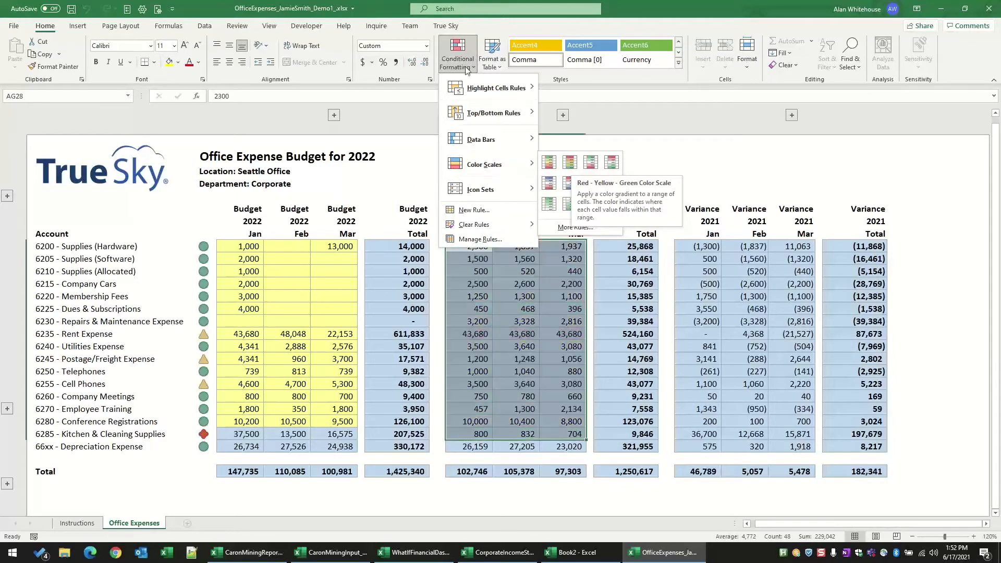
left_click(452, 28)
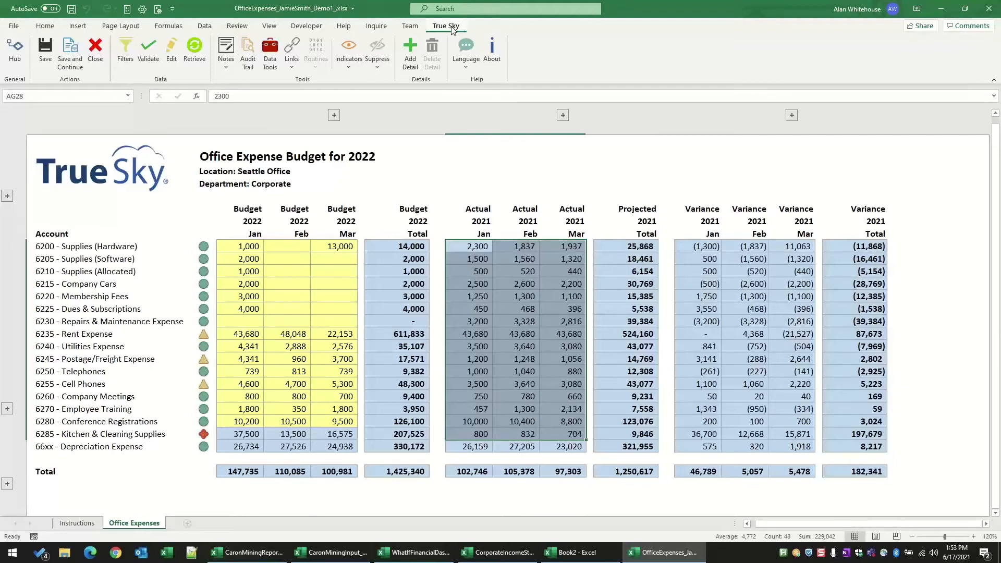
Step: Restore the January 2022 Supplies (Hardware) budget to the 12,575.08 entry from its audit trail and close the history
left_click(251, 249)
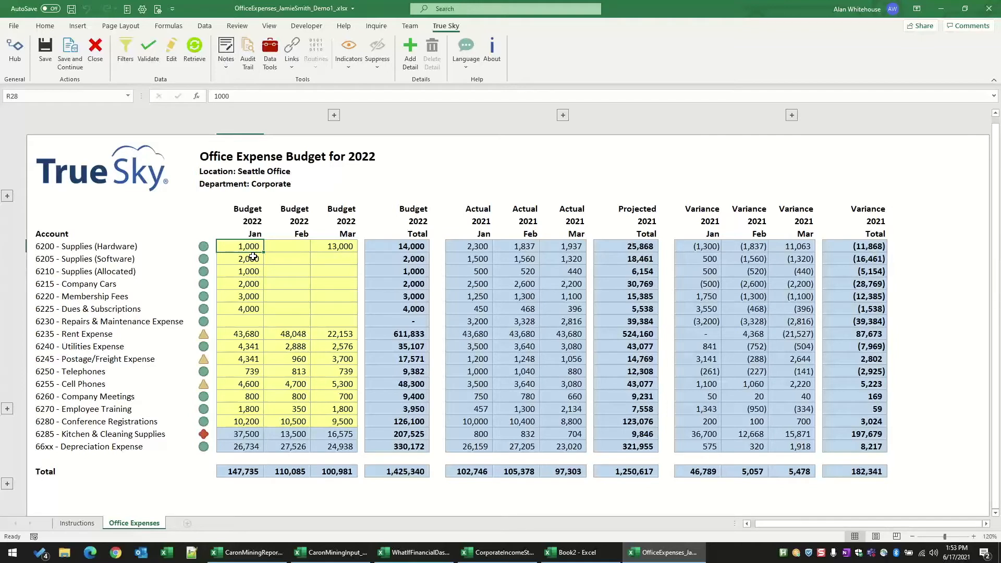
left_click(246, 63)
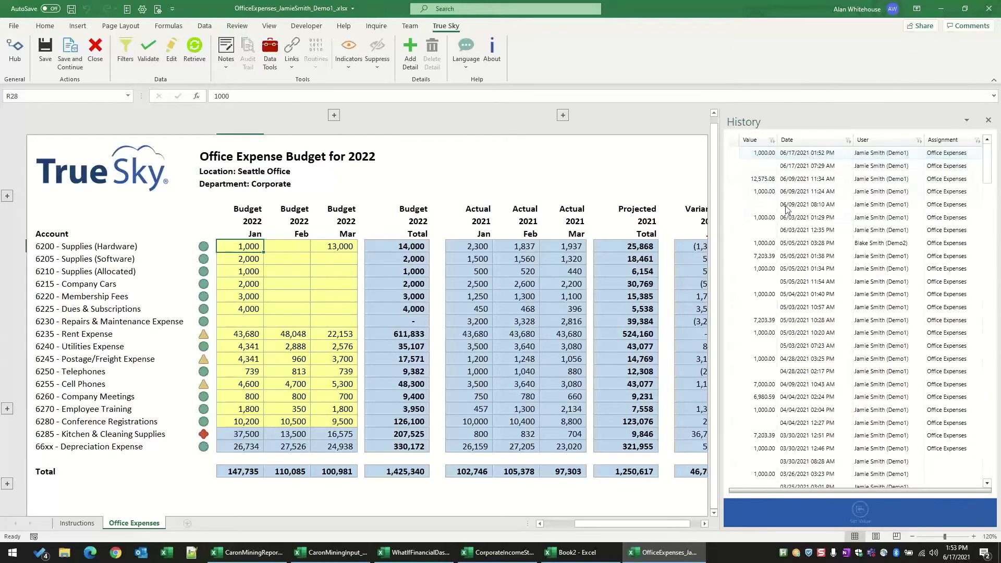
left_click(768, 182)
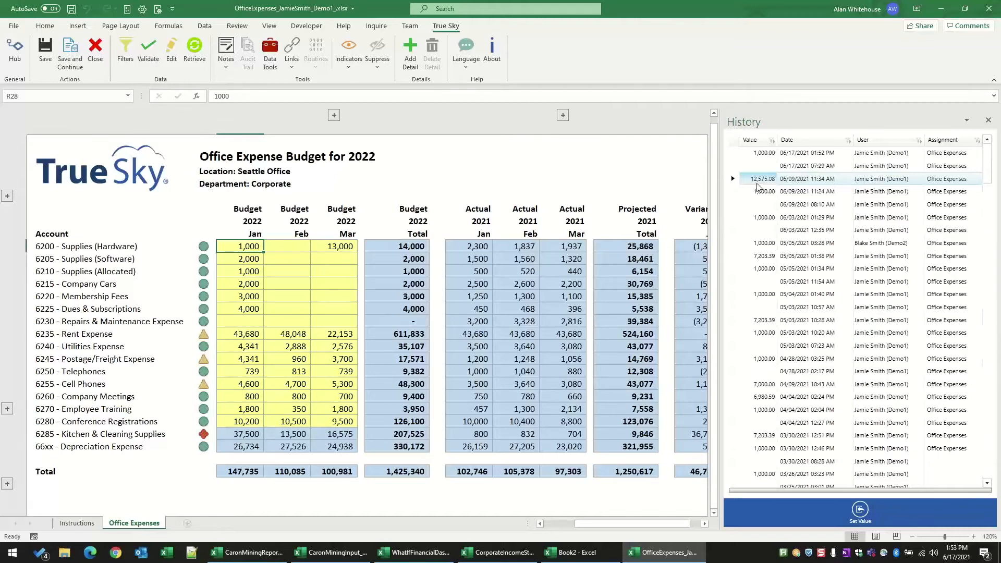
left_click(861, 511)
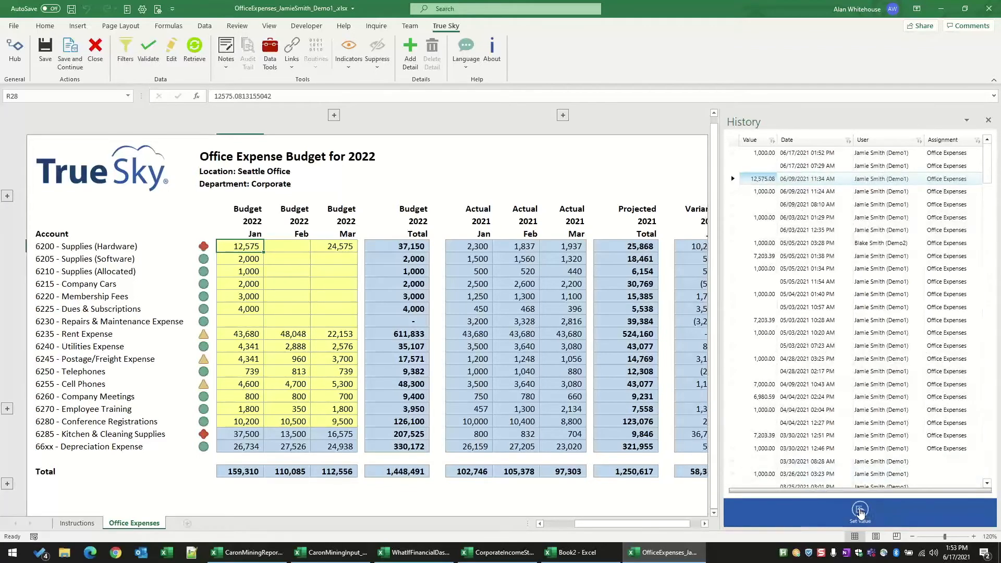
left_click(989, 122)
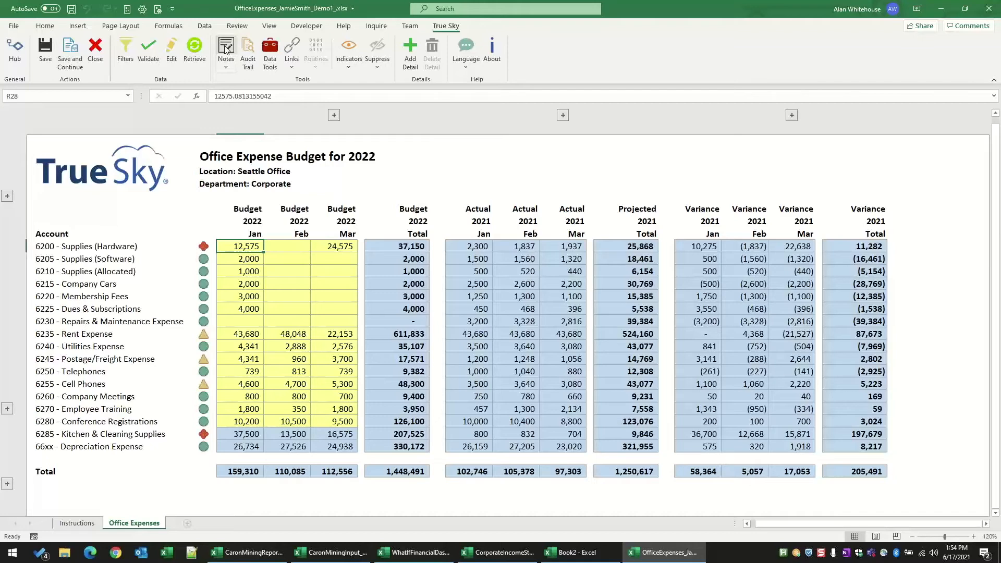
Step: Review the notes on January 2022 Supplies (Hardware), drafting a new note "adfadsf asdf adsf adfs" and discarding it
left_click(225, 48)
left_click(864, 211)
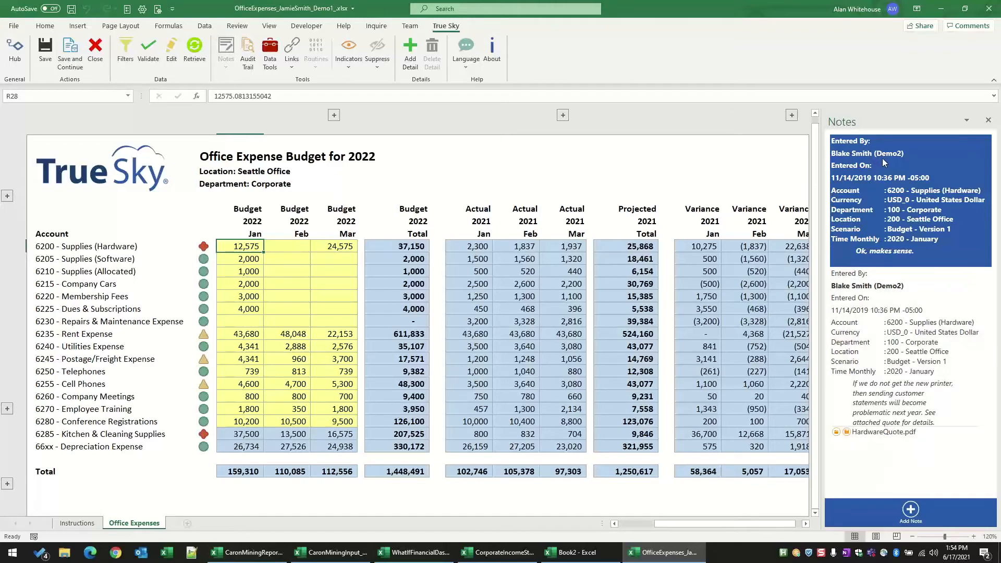
left_click(911, 509)
left_click(605, 250)
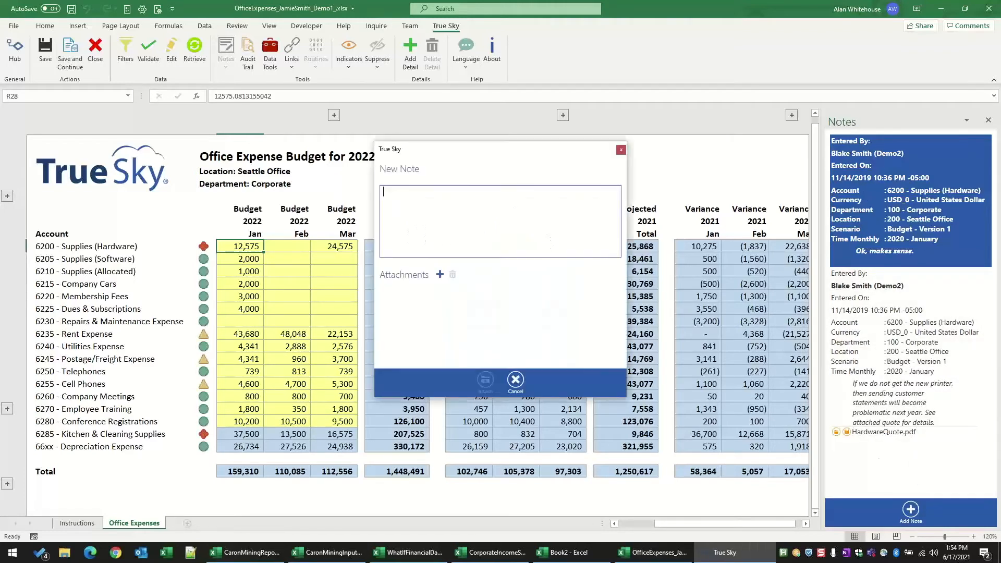
type("adfadsf asdf adsf adfs")
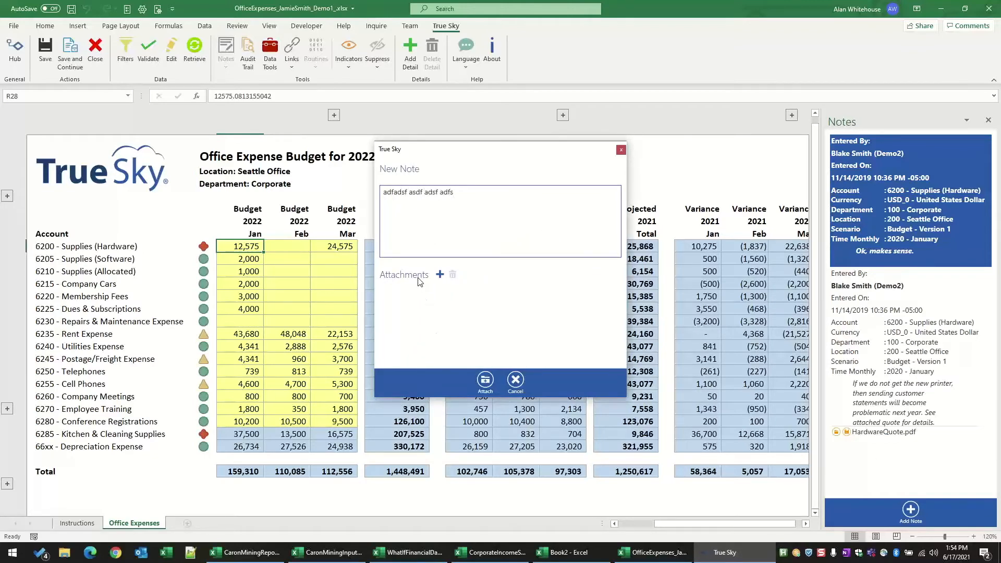
left_click(516, 383)
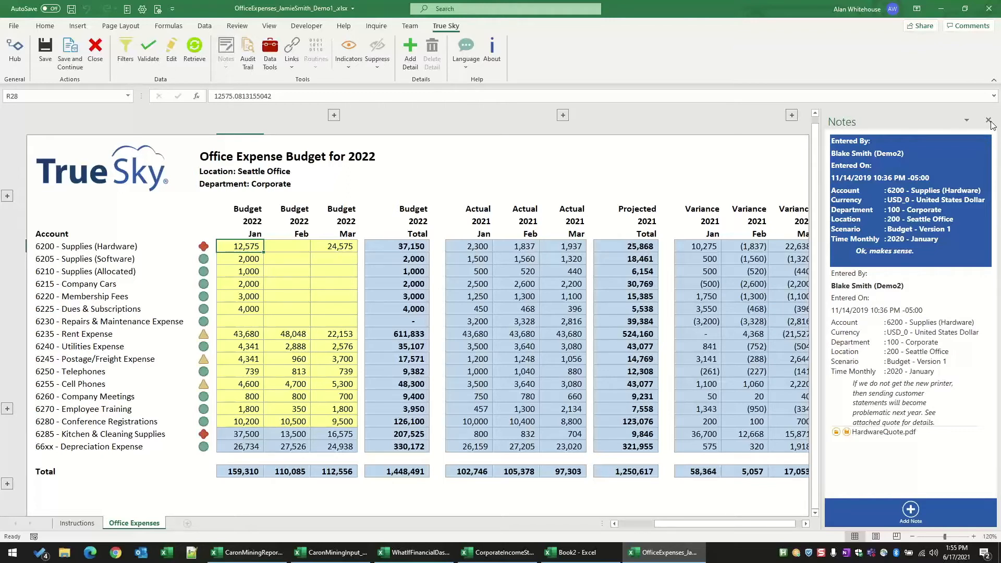
left_click(989, 121)
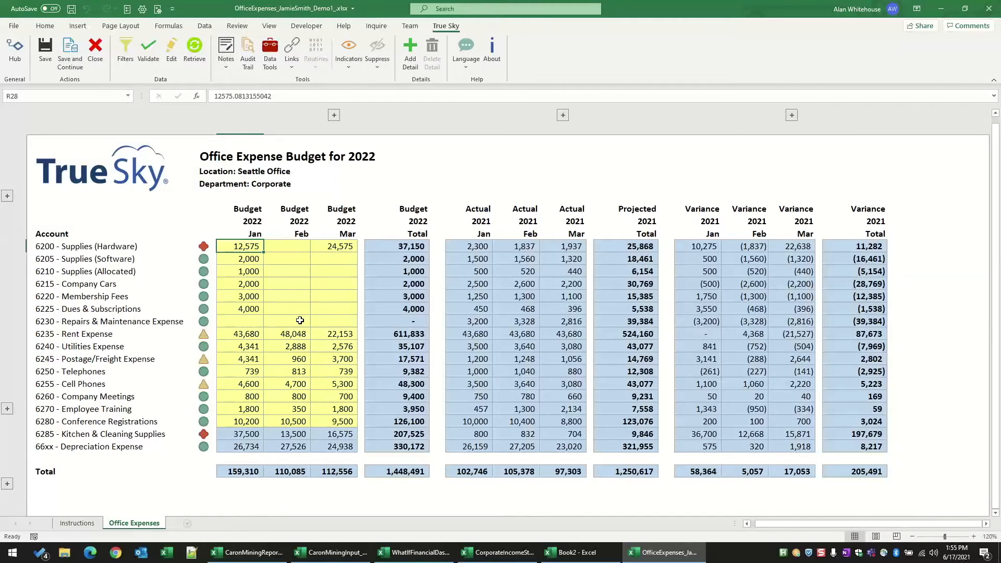
Step: Use Data Tools to replace the January to December 2022 Supplies (Hardware) budget with 100000 spread by the Even method
left_click(266, 67)
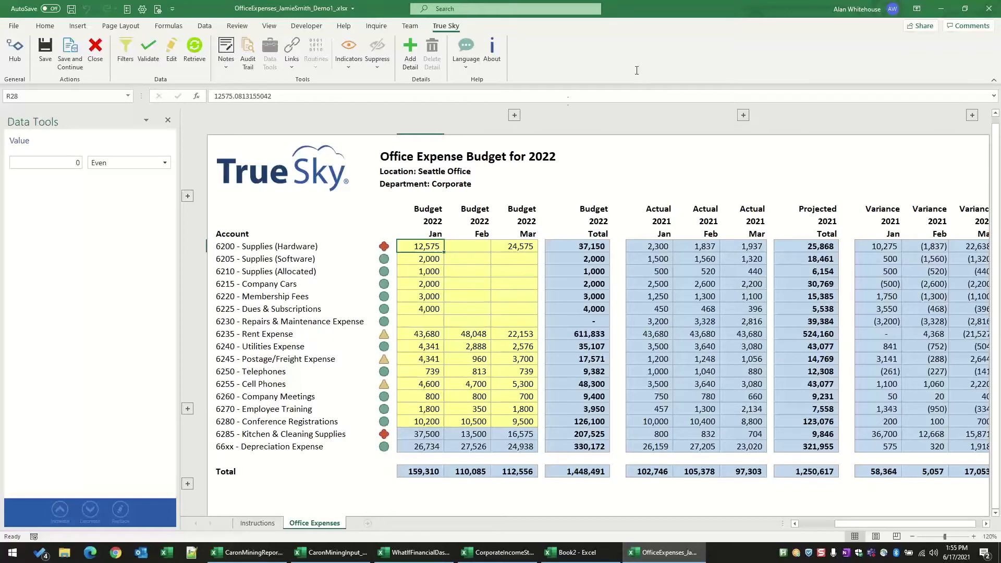
left_click(516, 116)
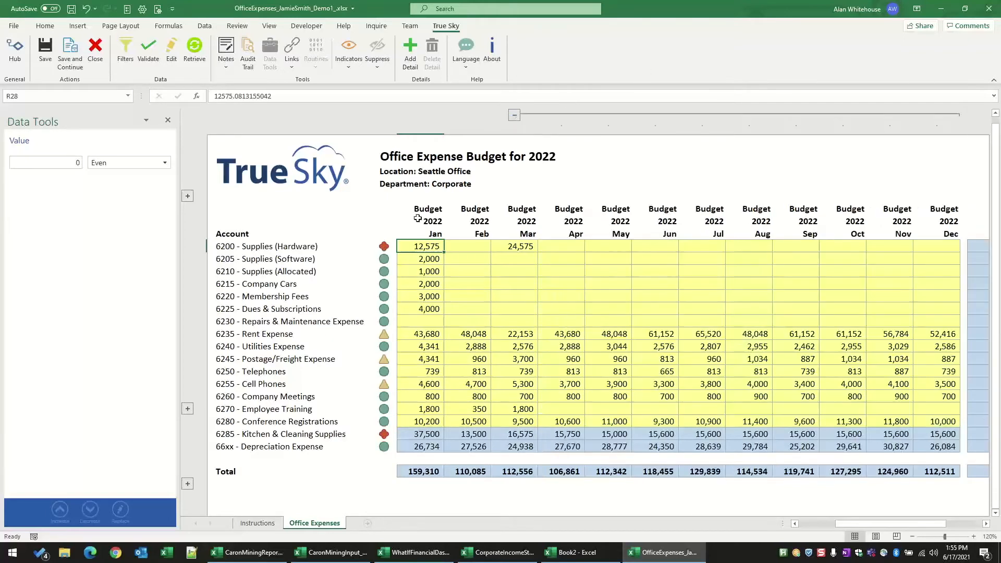
left_click_drag(433, 247, 936, 247)
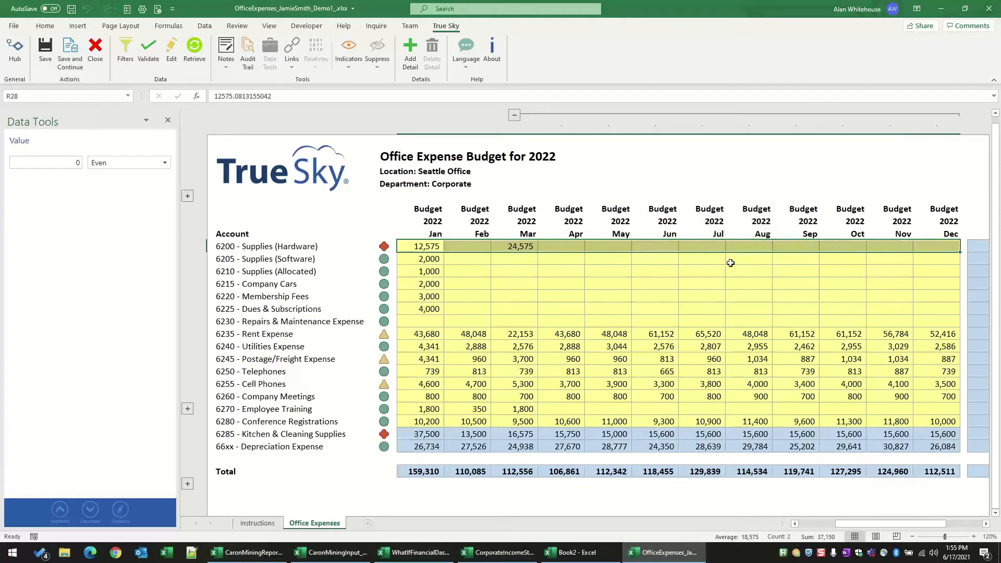
left_click(65, 163)
type("100000")
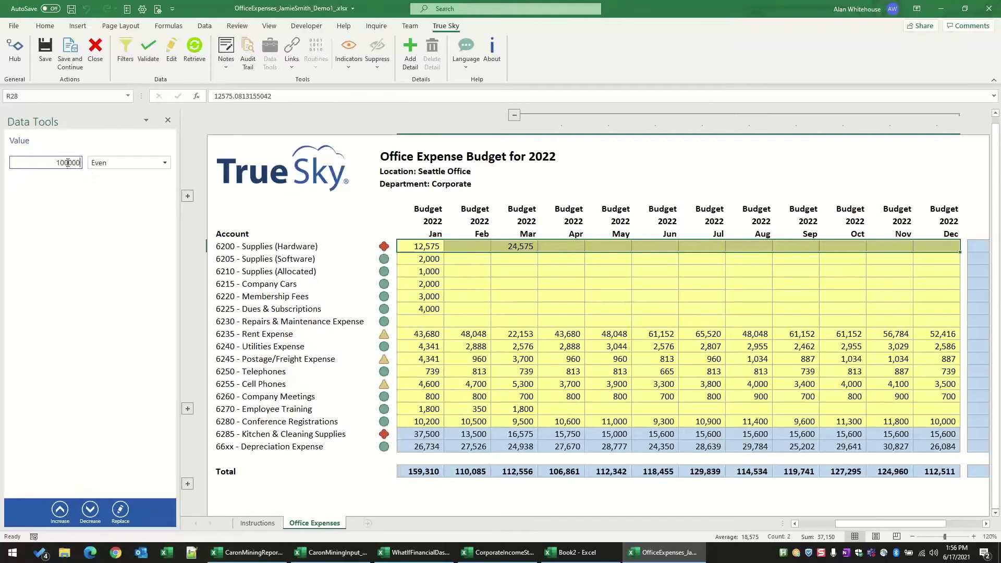
left_click(100, 166)
left_click(110, 191)
left_click(119, 513)
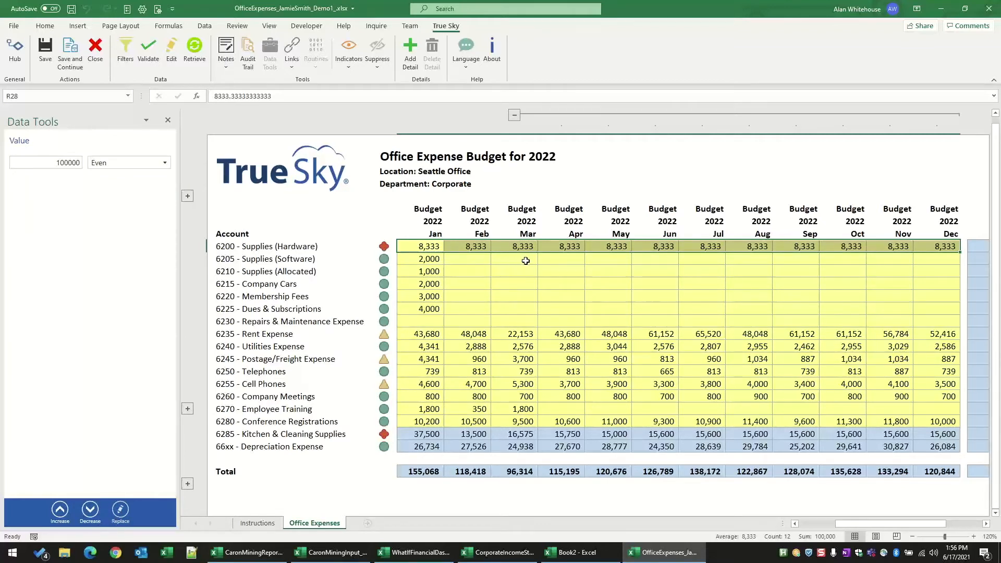
Step: Add March and July Software, September Allocated, and April, May and July Company Cars to the Hardware selection and spread 100000 evenly across all cells
left_click(525, 260, "ctrl")
left_click(575, 284, "ctrl")
left_click(617, 284, "ctrl")
left_click(685, 263, "ctrl")
left_click(722, 284, "ctrl")
left_click(780, 272, "ctrl")
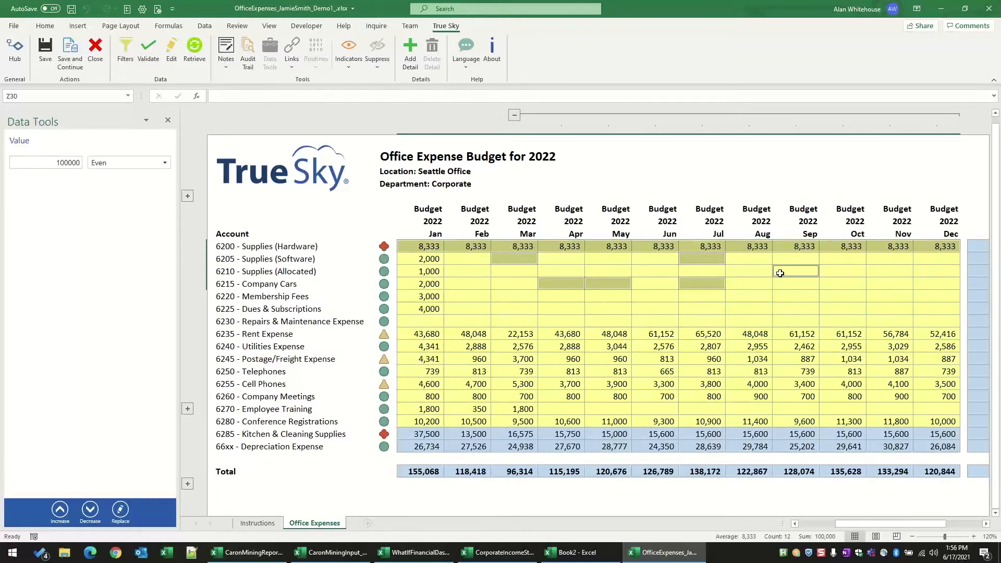
left_click(120, 509)
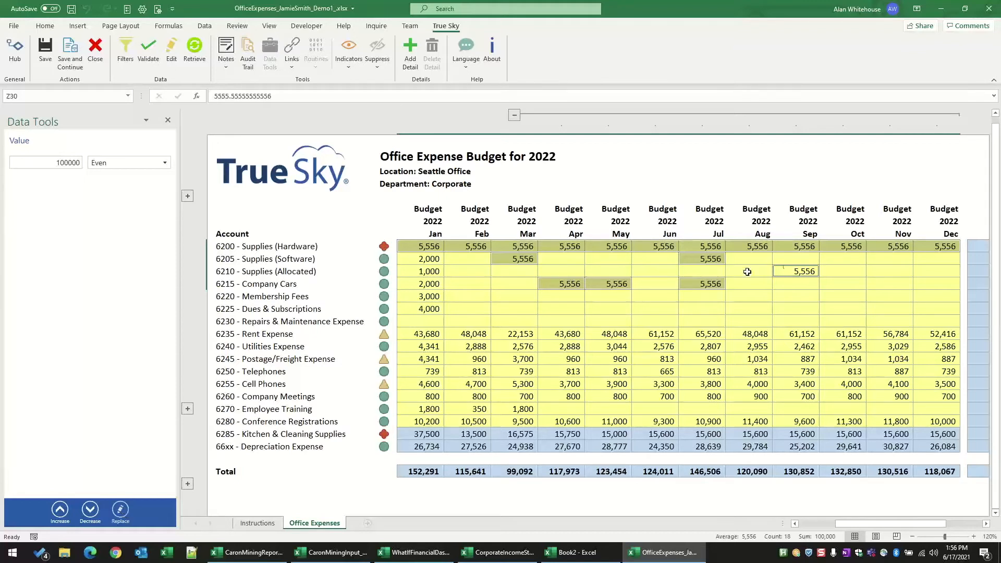
Step: Replace the January to December 2022 Supplies (Hardware) budget with 100000 spread by the Seasonality Summer Trend
left_click(834, 268)
left_click_drag(921, 245, 403, 250)
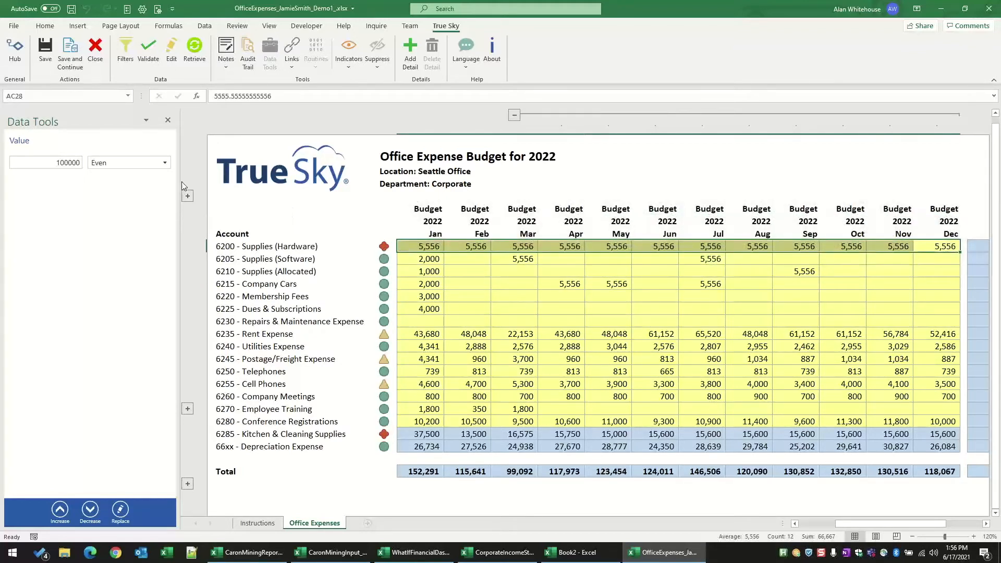
left_click(165, 165)
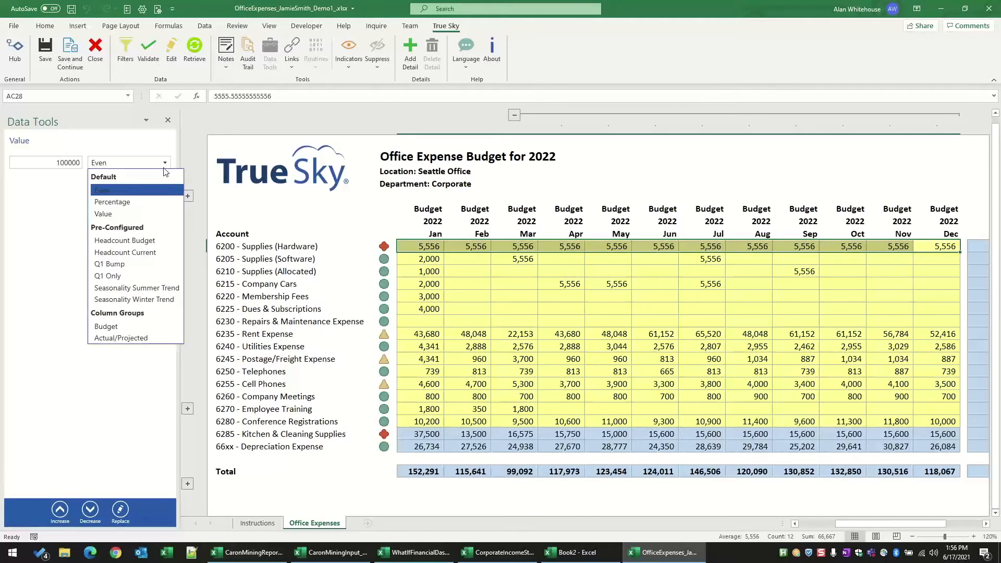
left_click(116, 290)
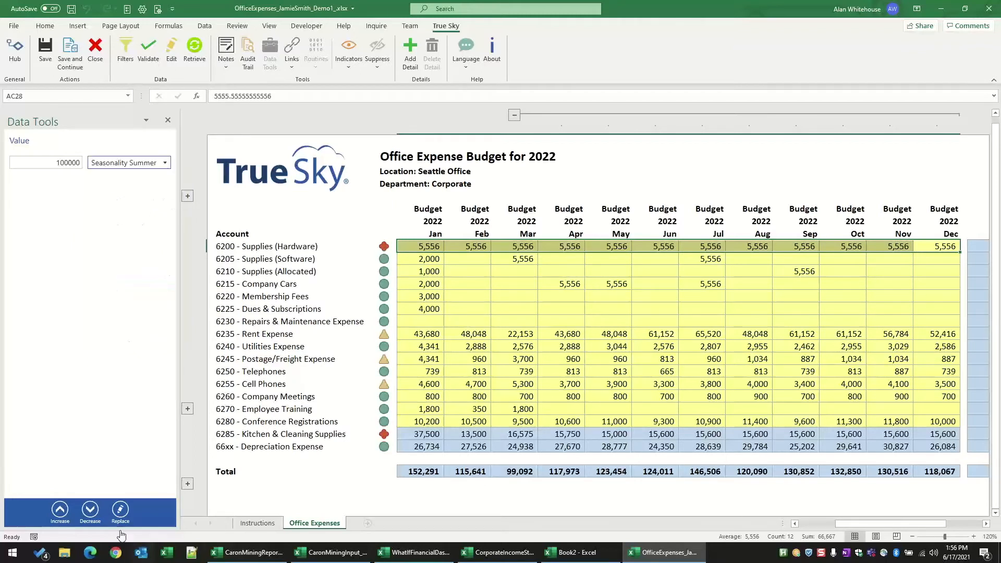
left_click(120, 511)
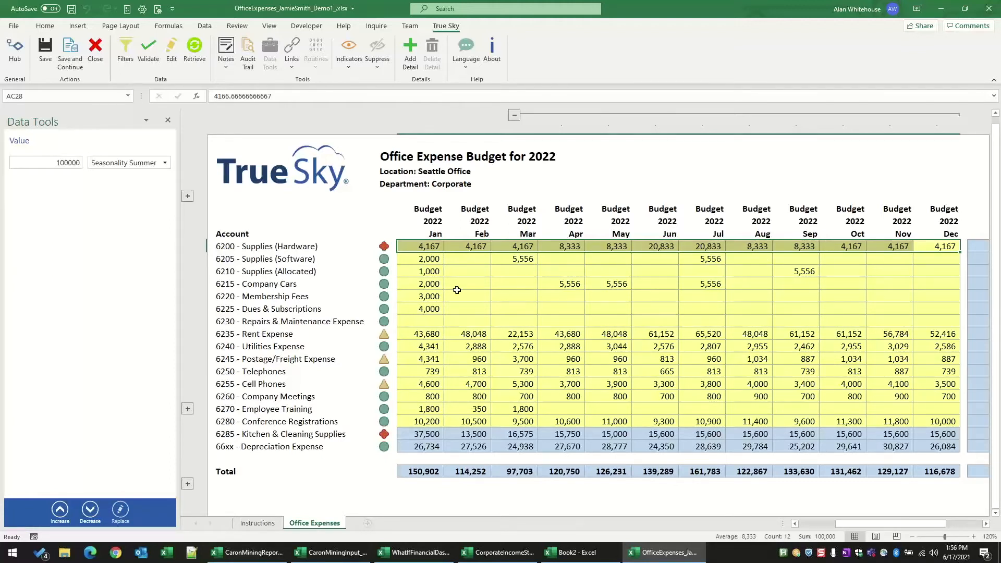
Step: Respread the 100000 across the Supplies (Hardware) months using the Actual/Projected column group
left_click(136, 163)
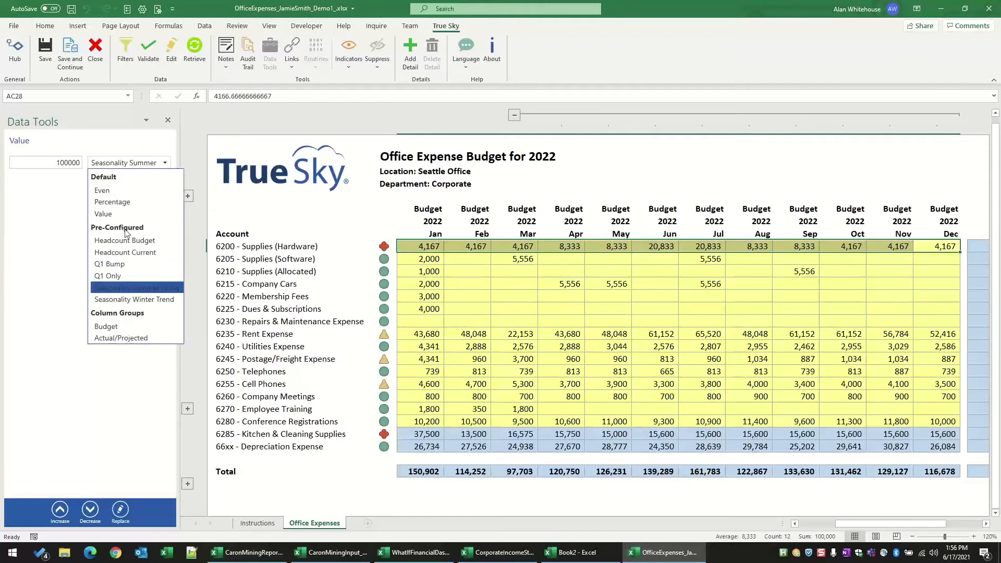
left_click(125, 339)
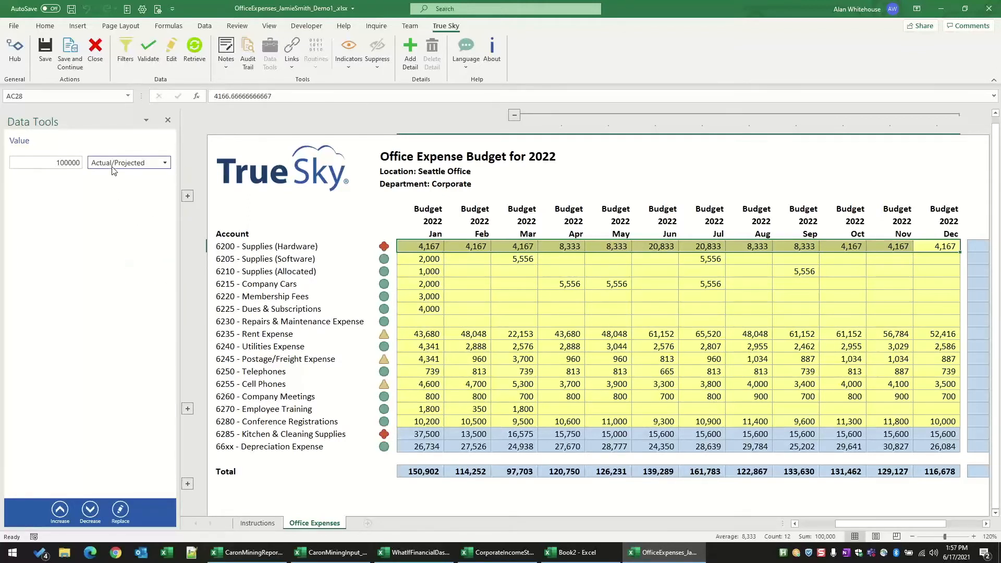
left_click(120, 510)
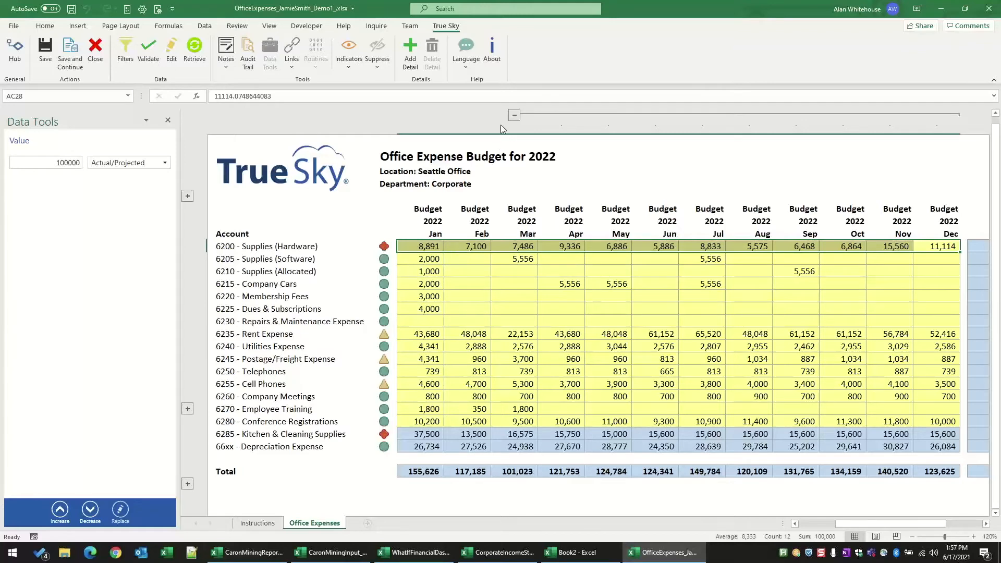
Step: Collapse the April to December budget columns and copy January Supplies (Allocated) through Dues & Subscriptions into February, starting at Supplies (Software)
left_click(514, 115)
left_click_drag(429, 275, 429, 309)
key("ctrl+c")
left_click(450, 257)
key("Return")
Step: Copy the January budget for Supplies (Software) through Dues & Subscriptions into the same accounts for March
left_click_drag(430, 259, 429, 305)
key("ctrl+c")
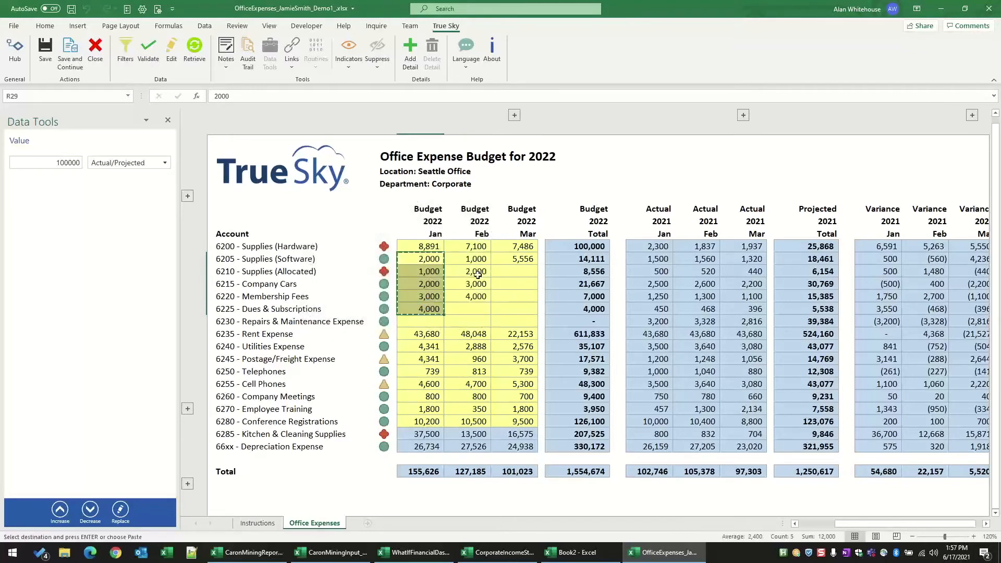
left_click(500, 261)
key("Return")
left_click(470, 284)
Step: Decrease the January to March budget for Supplies (Hardware) through Dues & Subscriptions by 23.5 percent three times
left_click_drag(429, 248, 512, 308)
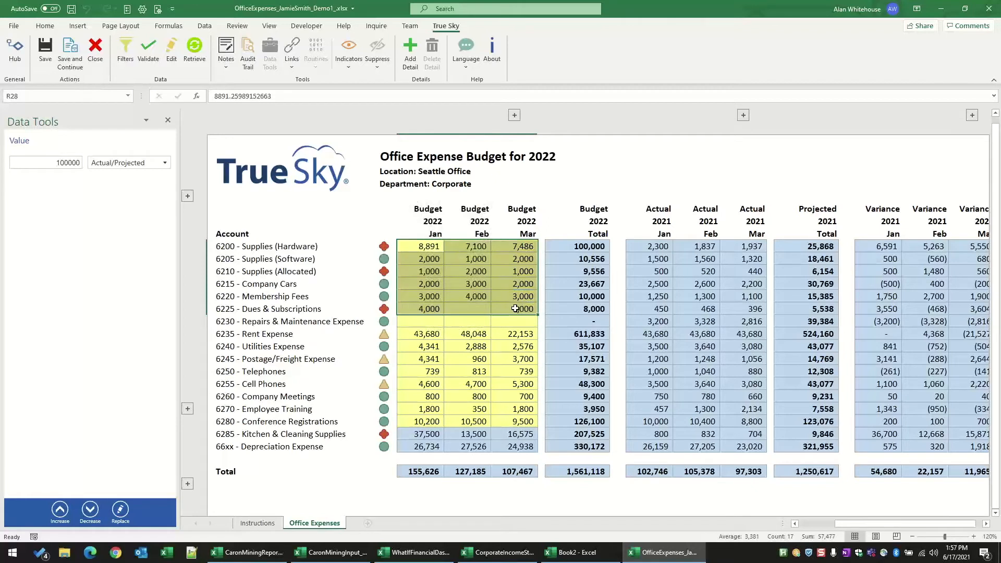
double_click(78, 162)
type("23.5")
left_click(116, 163)
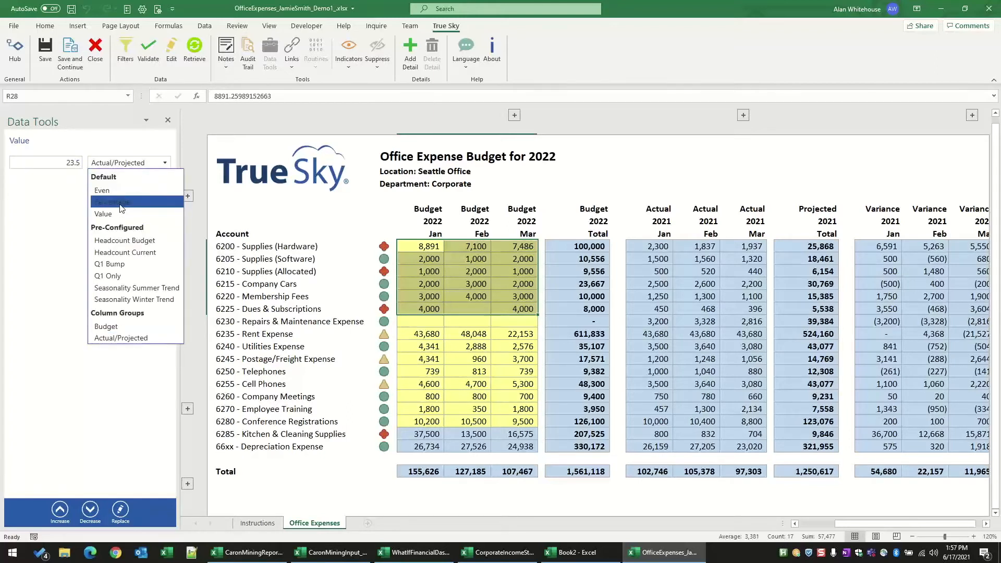
left_click(105, 206)
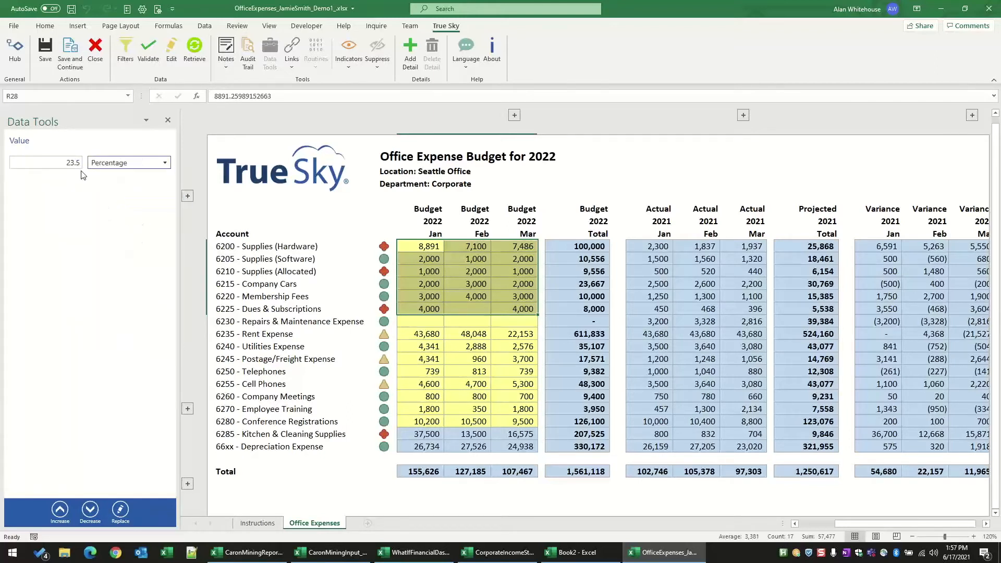
left_click(90, 514)
left_click(91, 513)
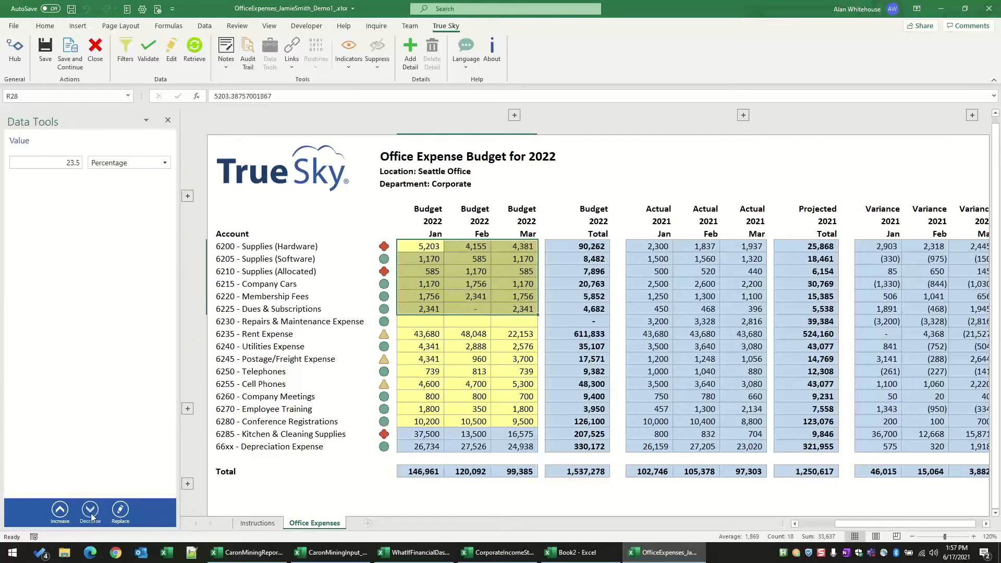
left_click(90, 514)
Step: Increase every cell in the selected January to March block by a value of 1000 three times
double_click(79, 163)
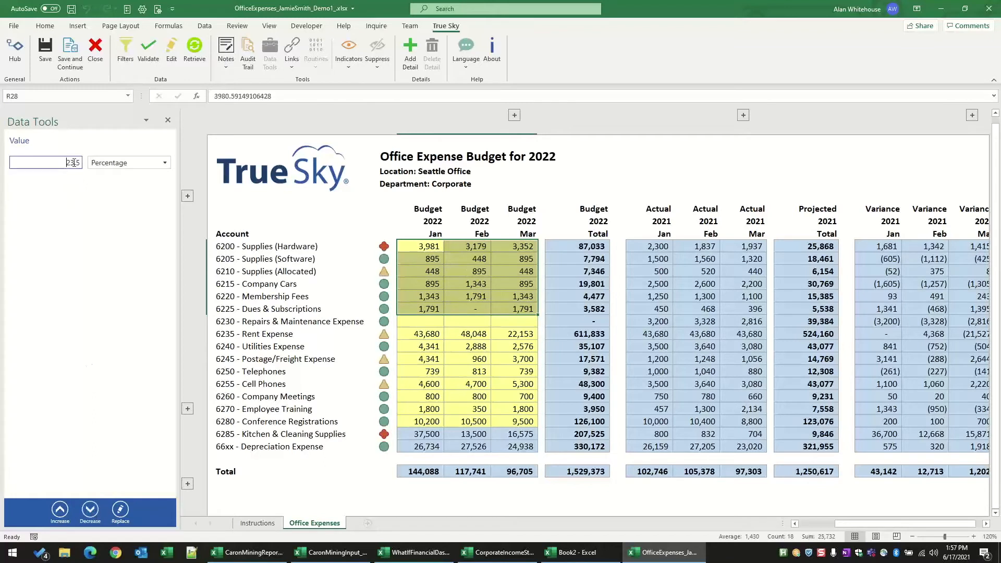
type("1000")
left_click(105, 165)
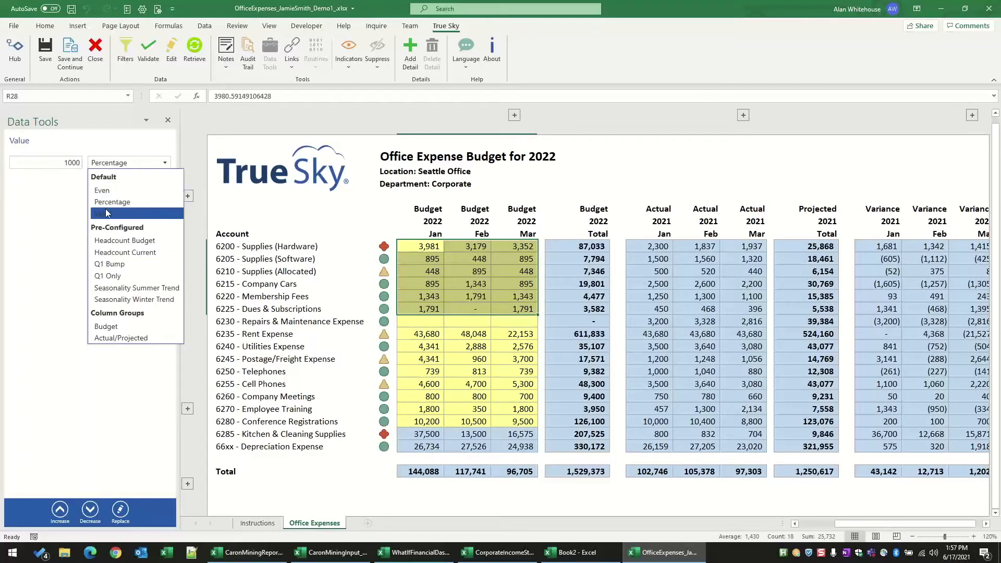
left_click(107, 213)
left_click(59, 519)
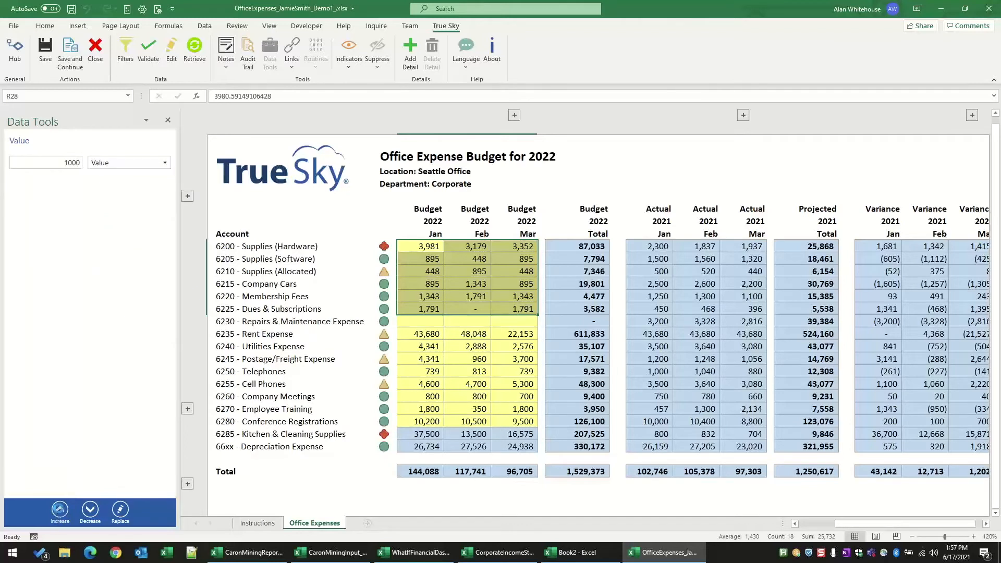
left_click(60, 513)
left_click(59, 512)
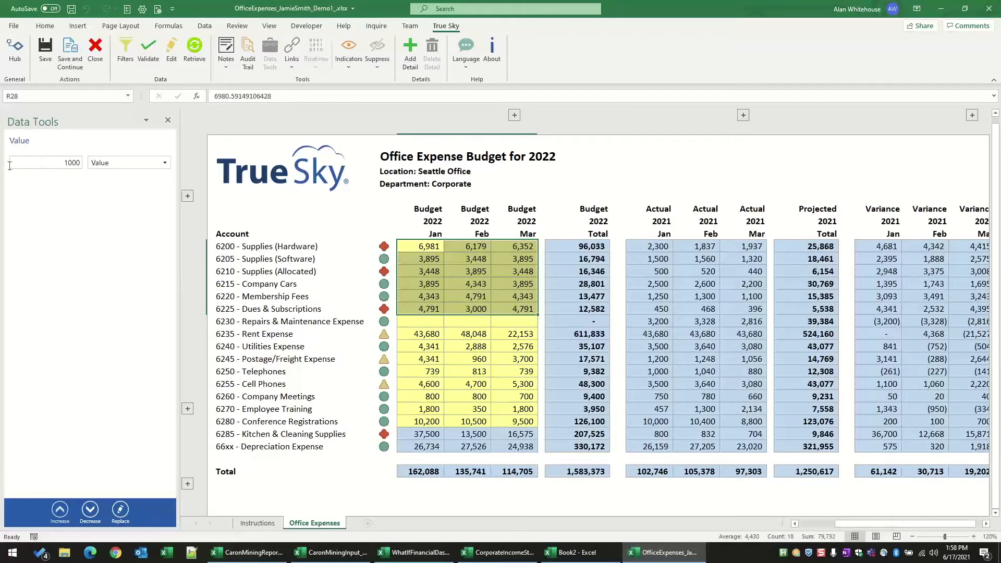
Step: Replace the selected January to March block with 60000 spread by the Budget column group, and close Data Tools
type("60")
left_click(97, 163)
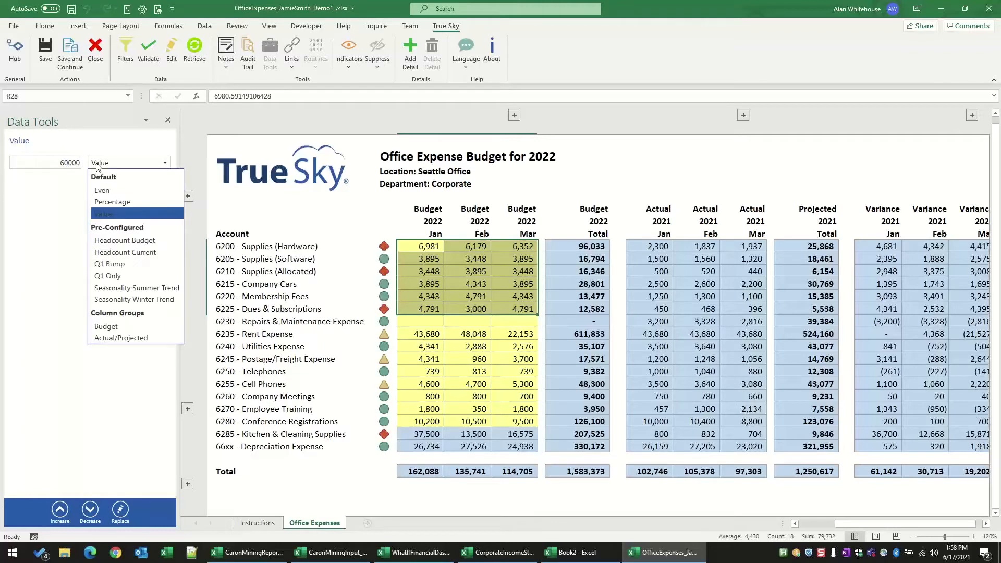
left_click(105, 328)
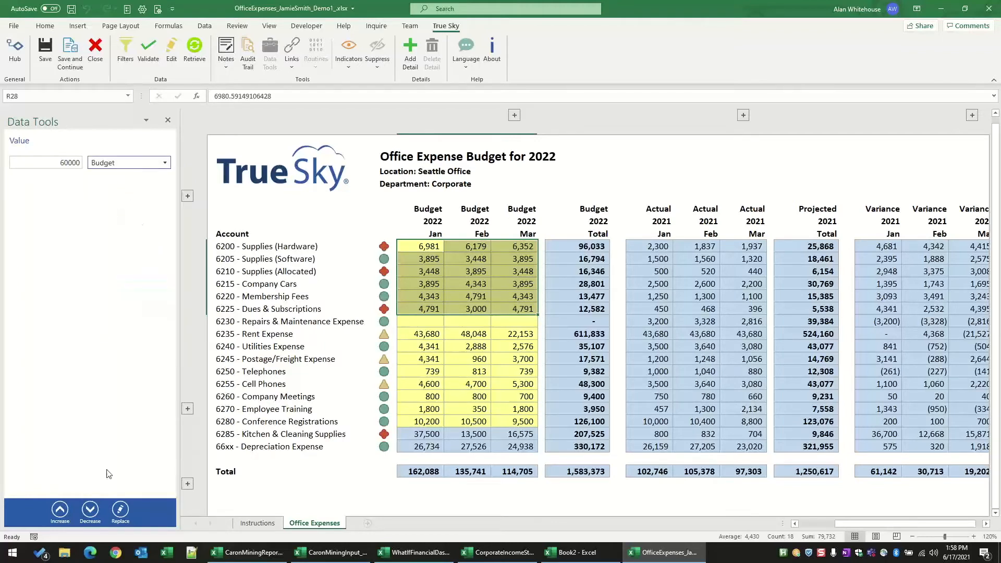
left_click(119, 515)
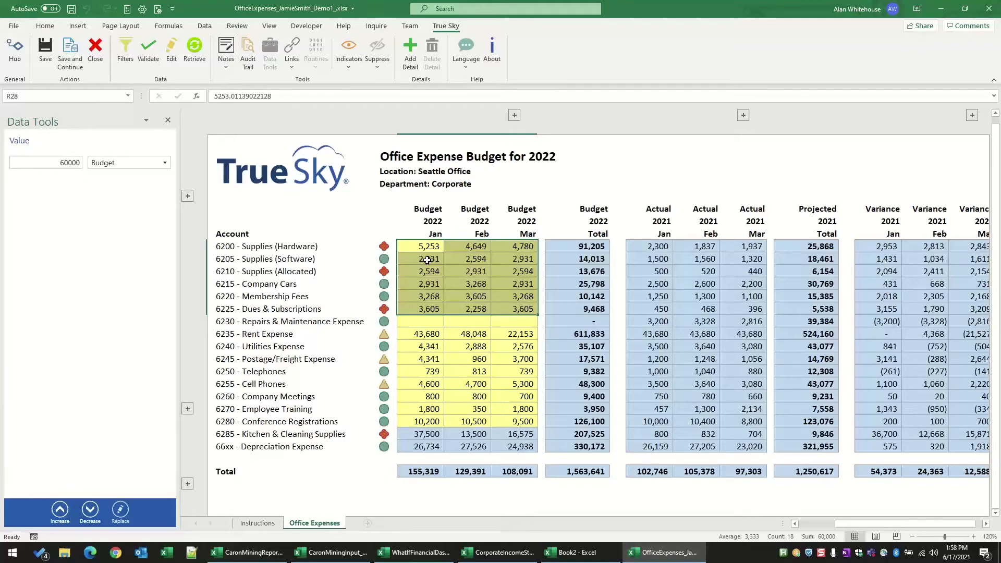
left_click(412, 246)
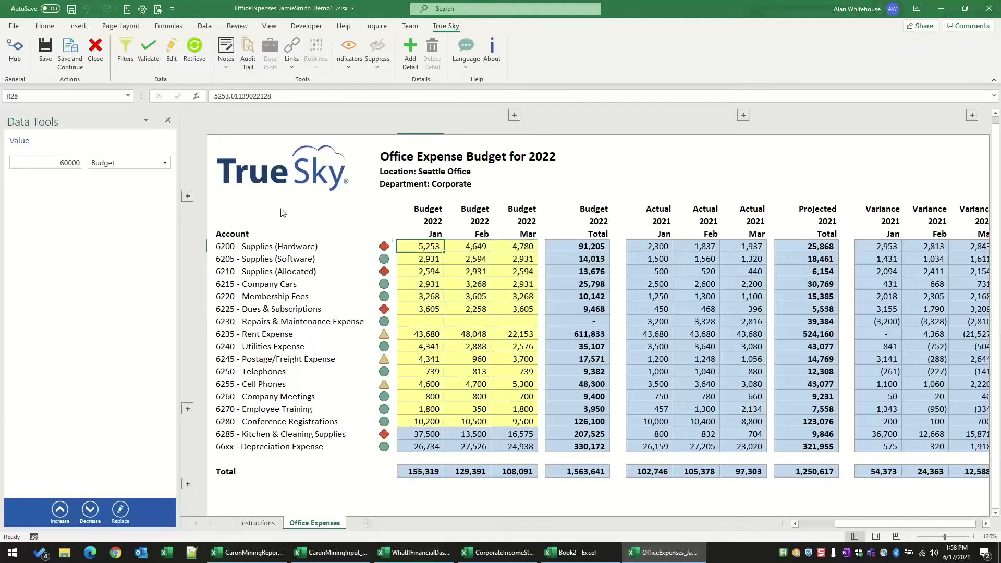
left_click(167, 122)
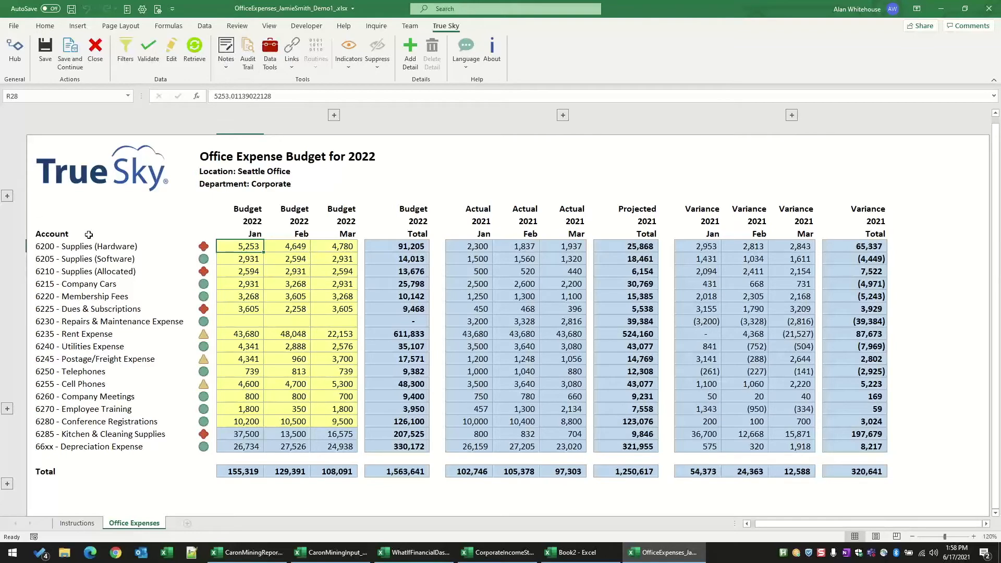
Step: Expand the Headcount section and set the January 2022 budget headcount to 200
left_click(7, 197)
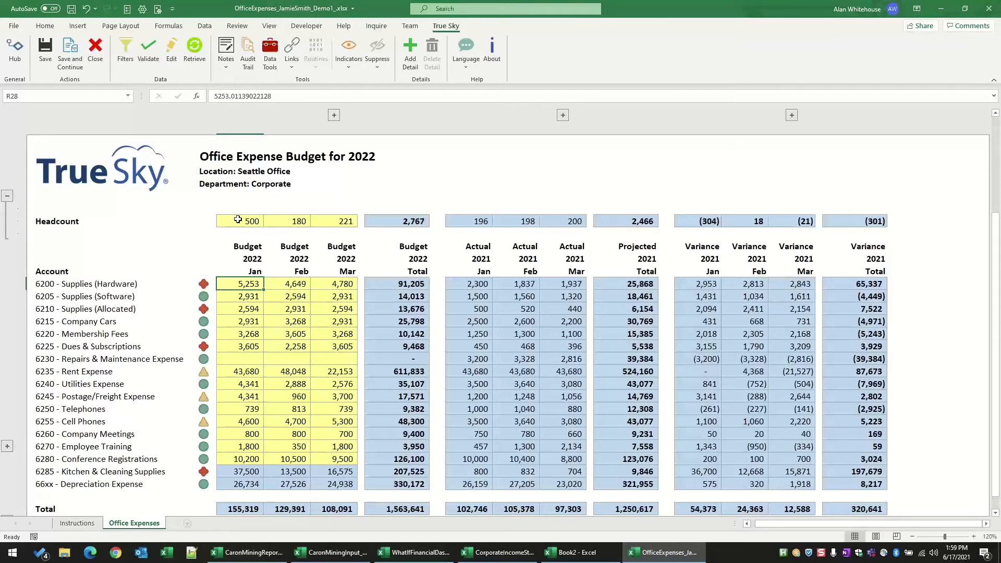
left_click(237, 219)
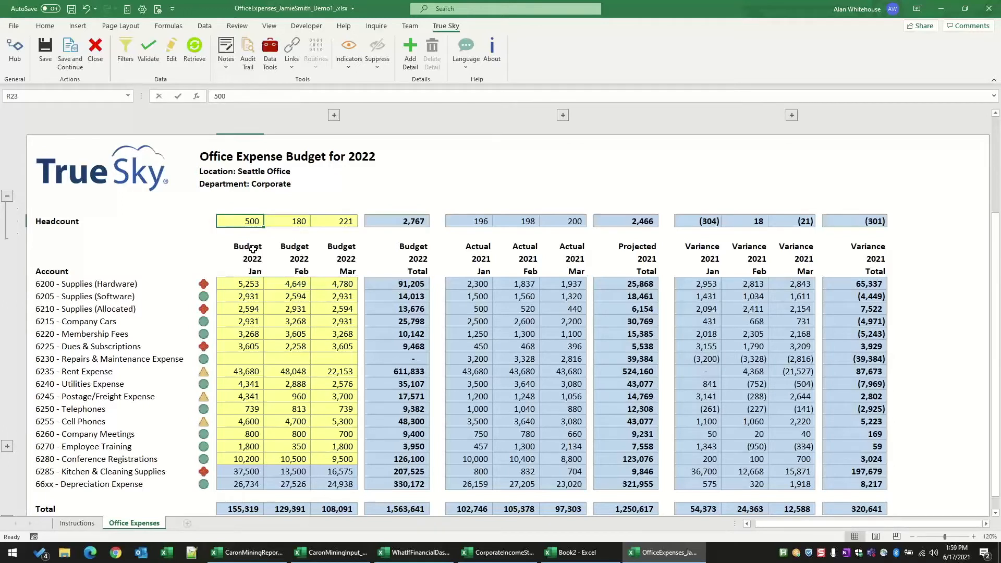
type("200")
key("Return")
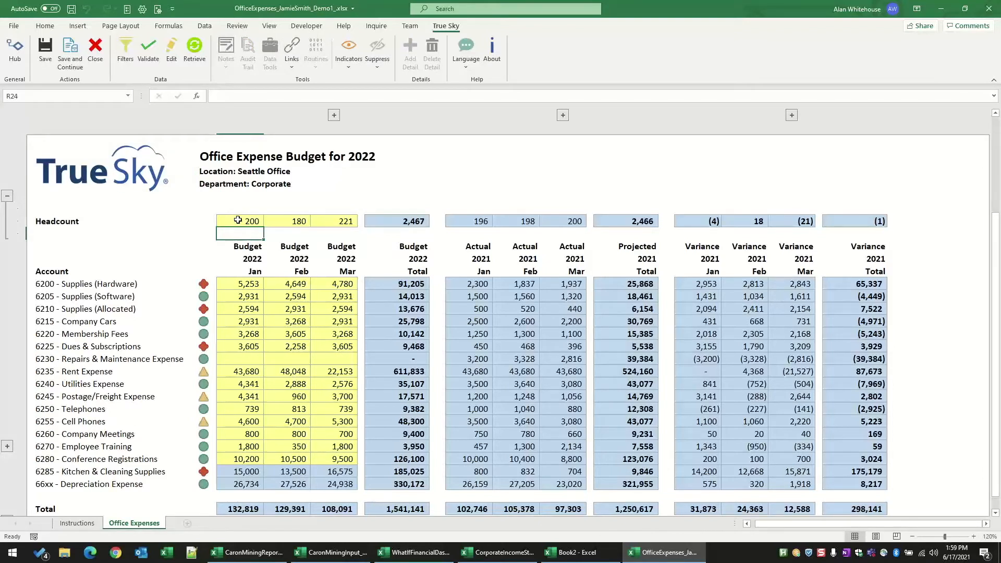
Step: Try to clear the calculated January 2022 Kitchen & Cleaning Supplies budget
left_click(238, 472)
key("Delete")
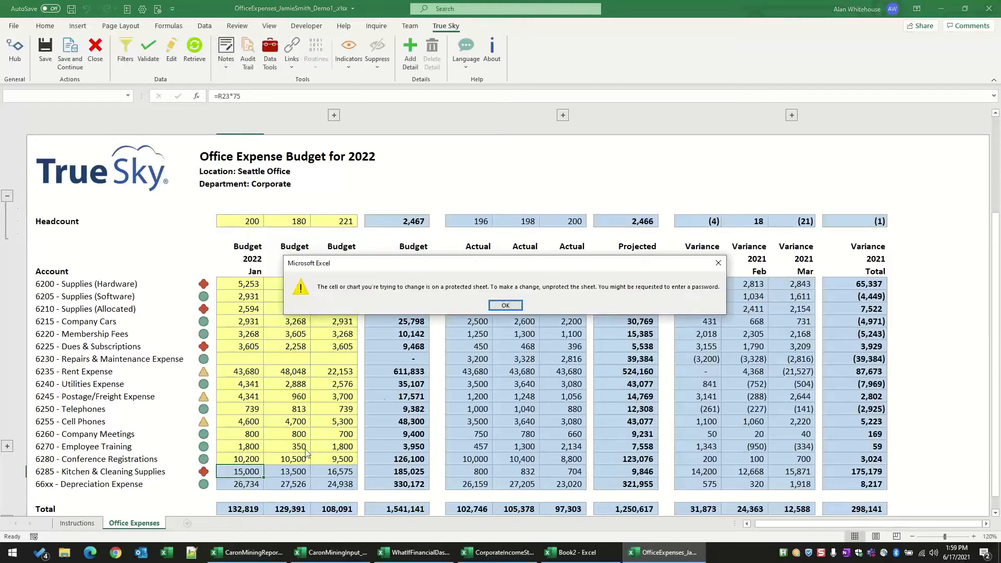
left_click(505, 306)
Step: Set the 2022 budget headcount to 210 for January and 200 for February, and collapse the Headcount section
left_click(244, 225)
type("210")
key("Return")
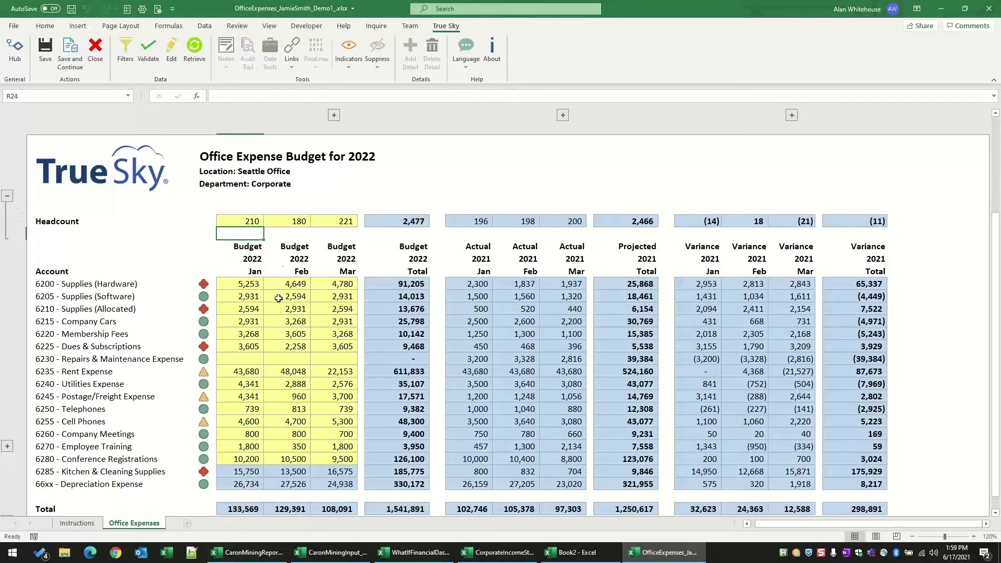
left_click(284, 221)
type("200")
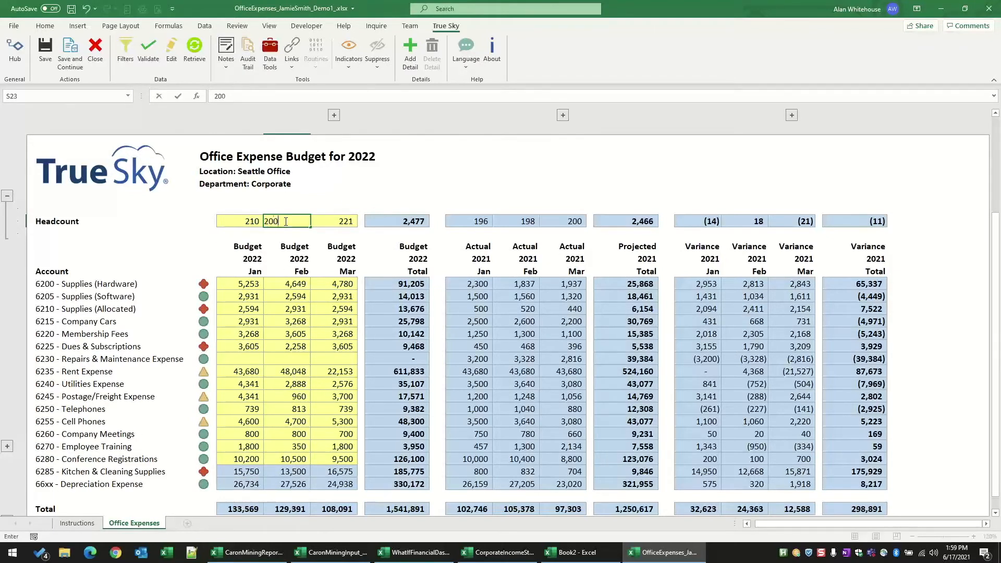
key("Return")
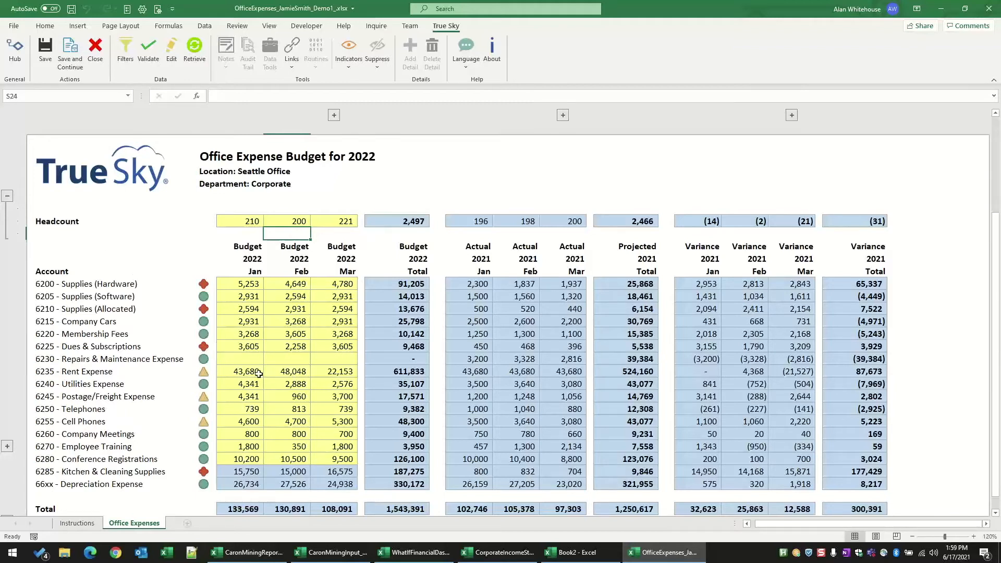
left_click(8, 196)
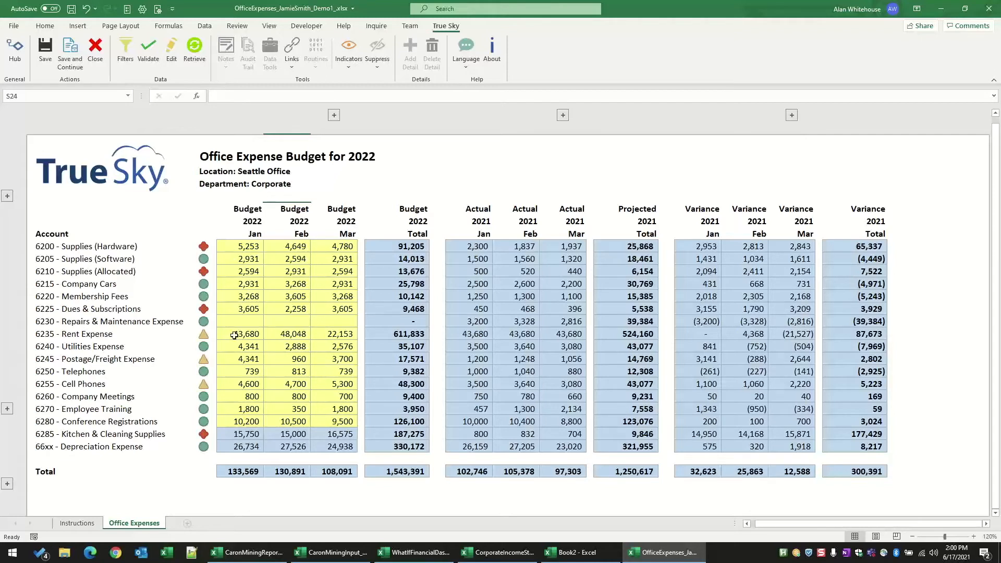
Step: Expand the Employee Training details and add a detail line titled "My Next Class" followed by the attendee's name in parentheses
left_click(244, 351)
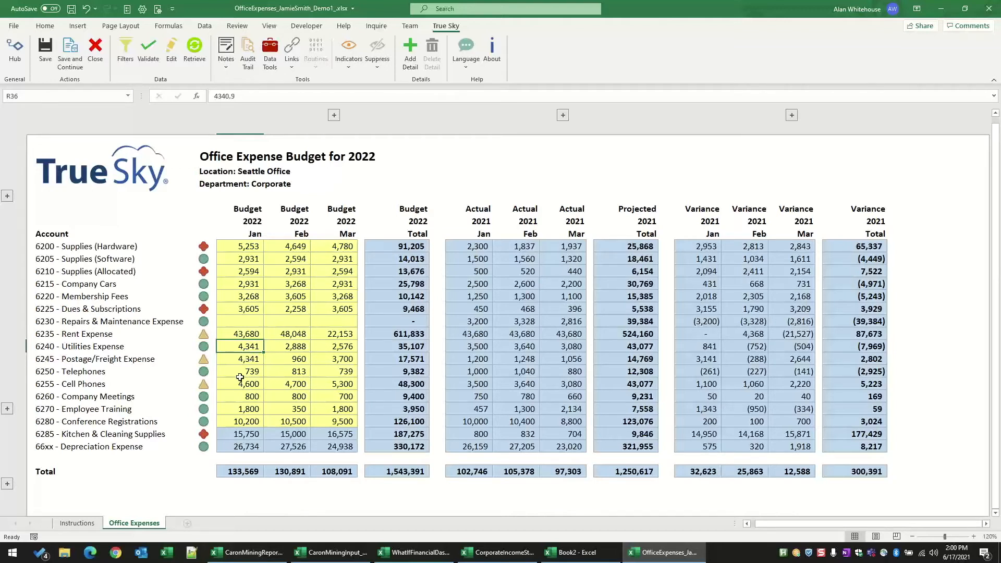
left_click(237, 409)
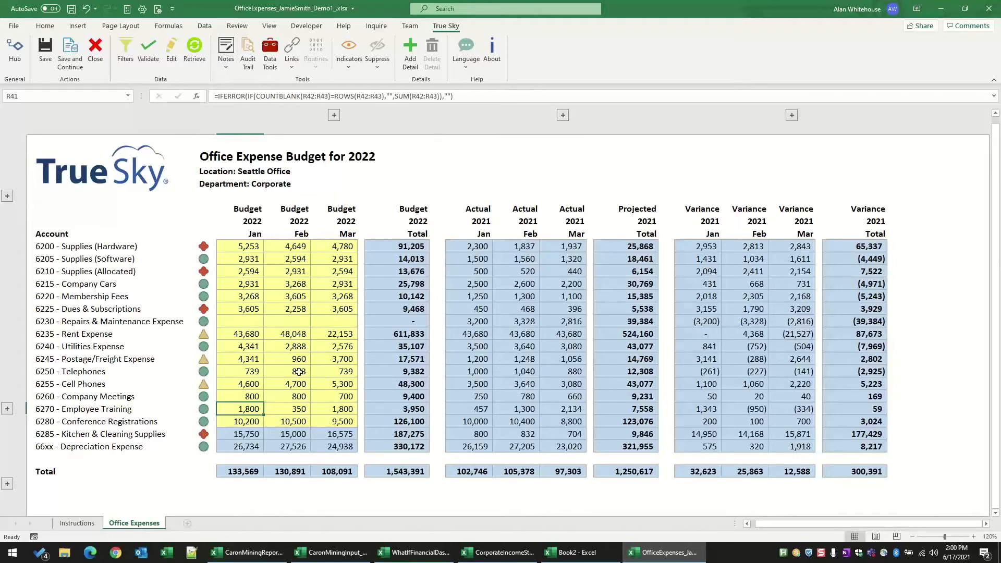
left_click(7, 410)
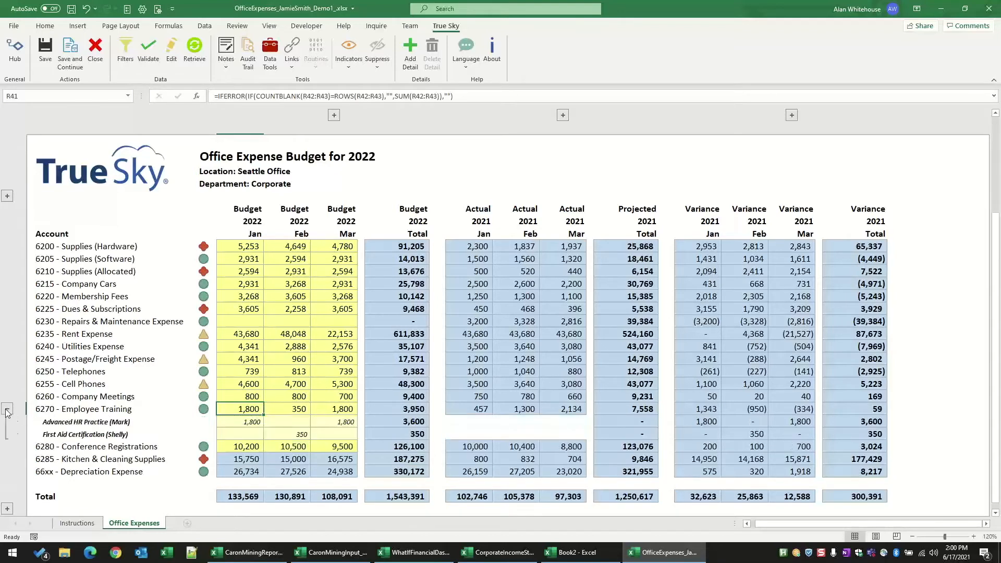
left_click(237, 422)
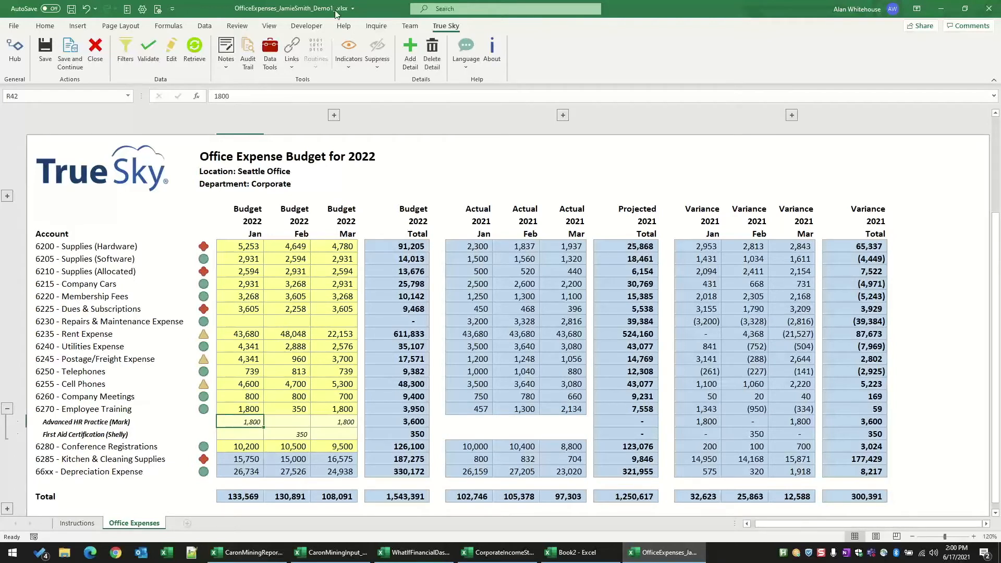
left_click(410, 59)
type("My N")
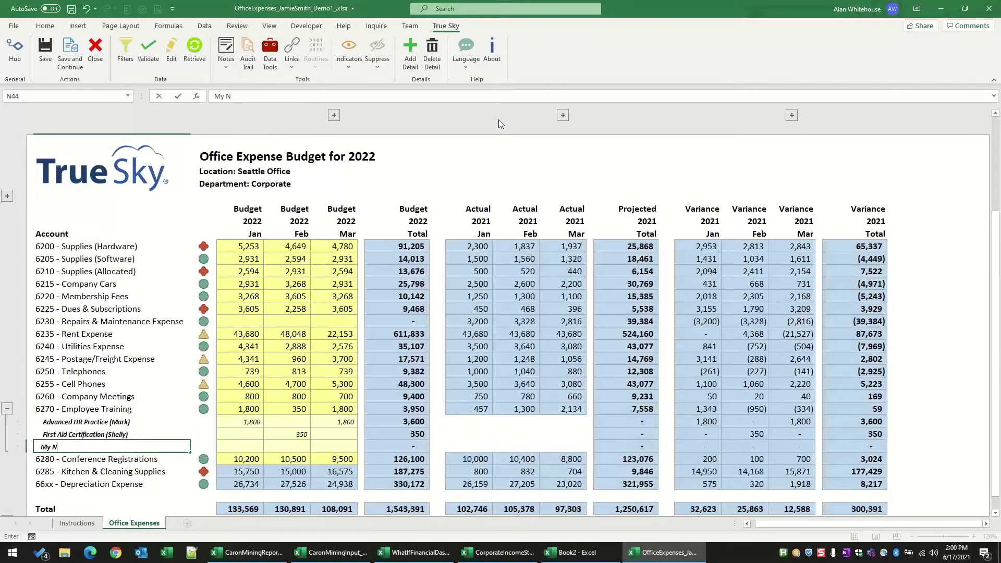
type("ext Class (Alan)")
left_click(225, 447)
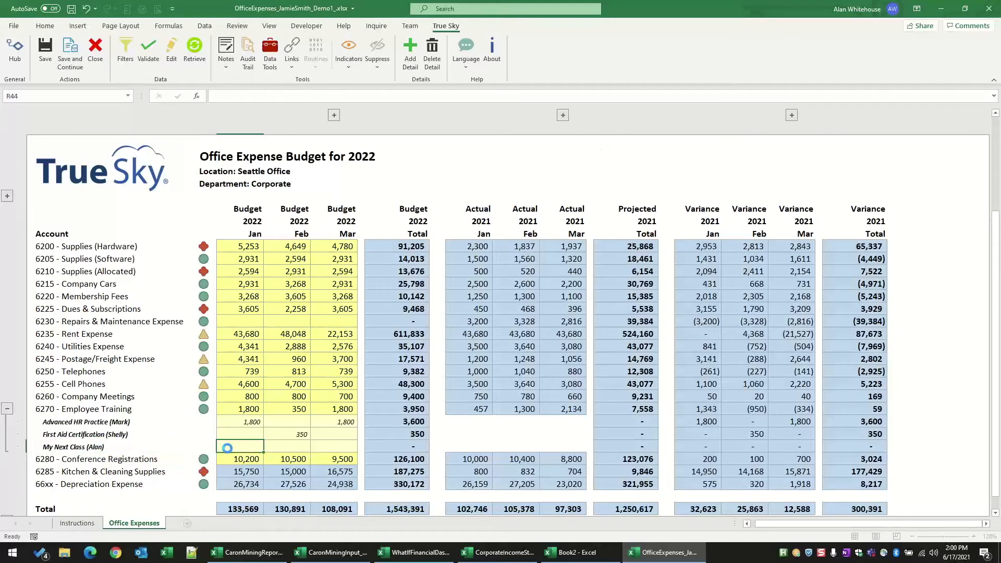
Step: Set the January 2022 budget of the "My Next Class" training detail line to 500 and save the budget
type("500")
key("Return")
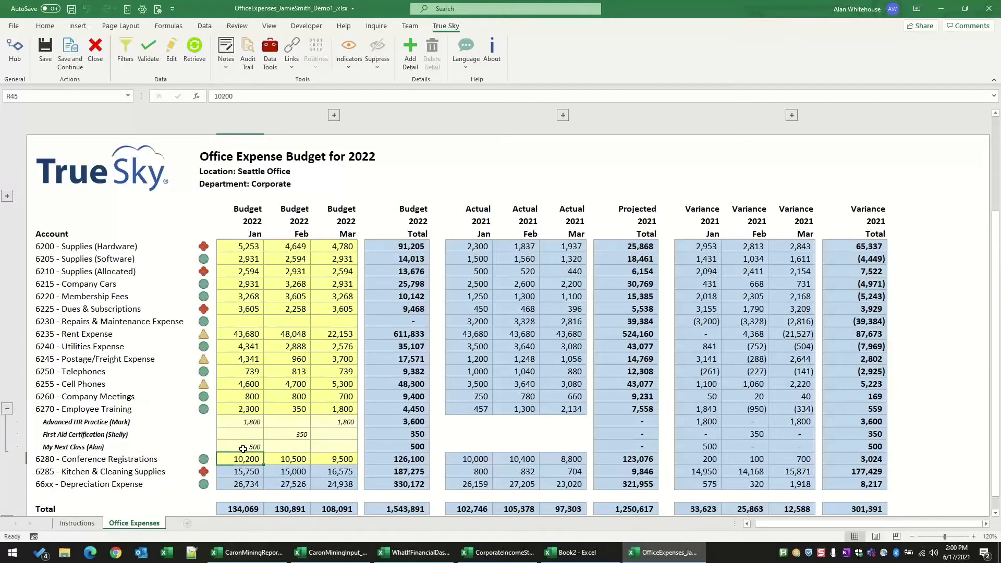
left_click(46, 52)
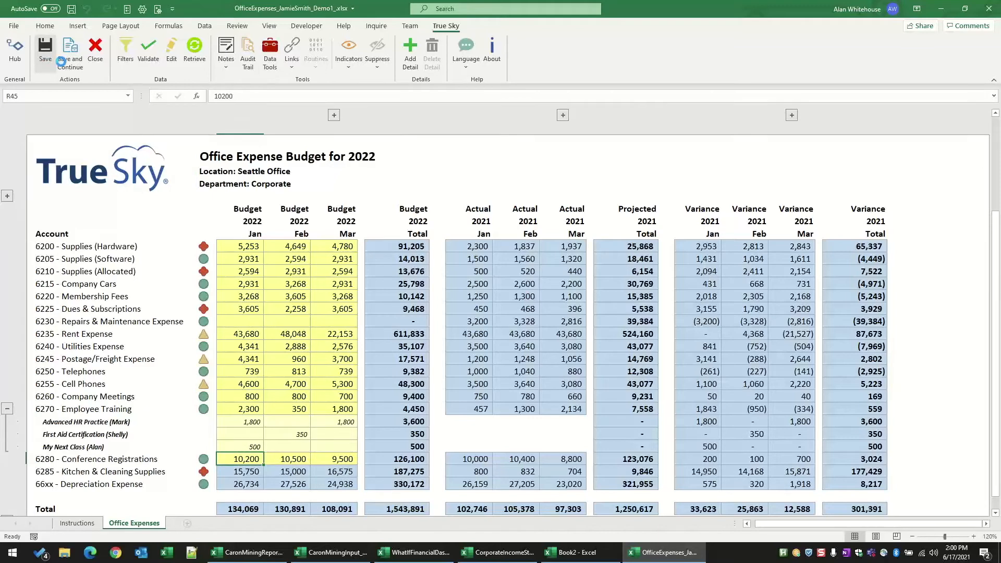
Step: Compare the January to March 2022 Employee Training budgets with their detail lines, expanding and collapsing the details
left_click_drag(248, 409, 345, 409)
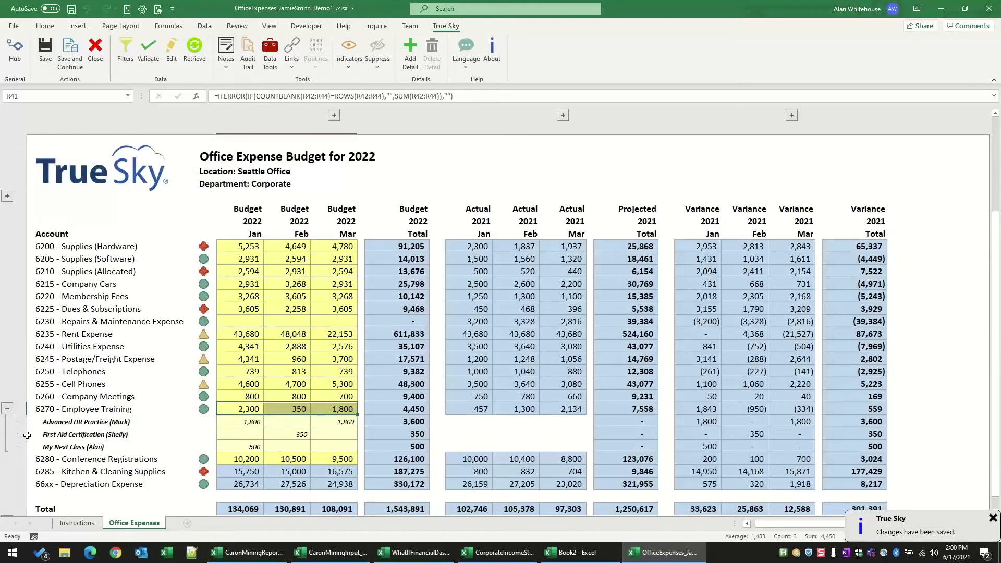
left_click(7, 409)
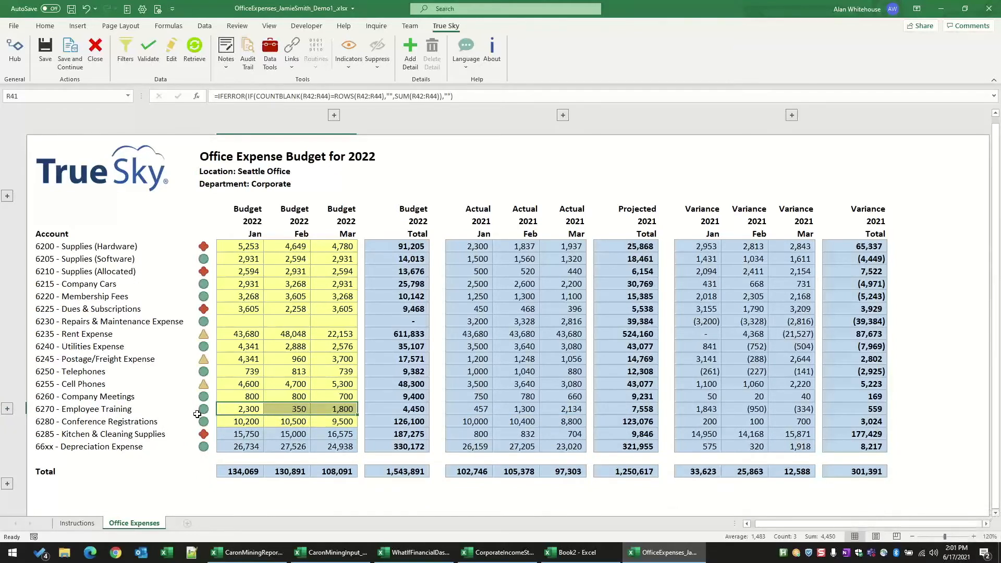
left_click(8, 409)
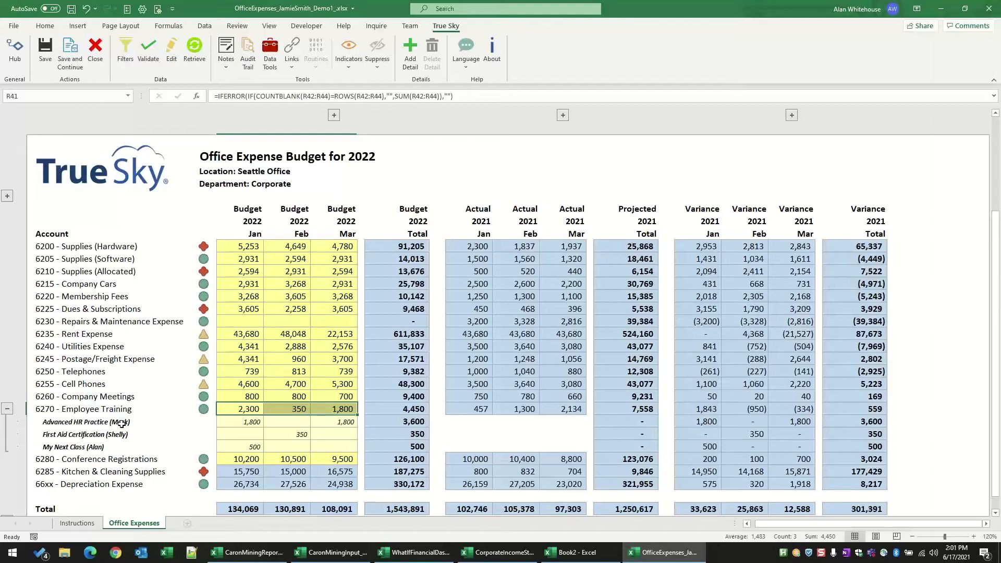
left_click_drag(122, 423, 125, 445)
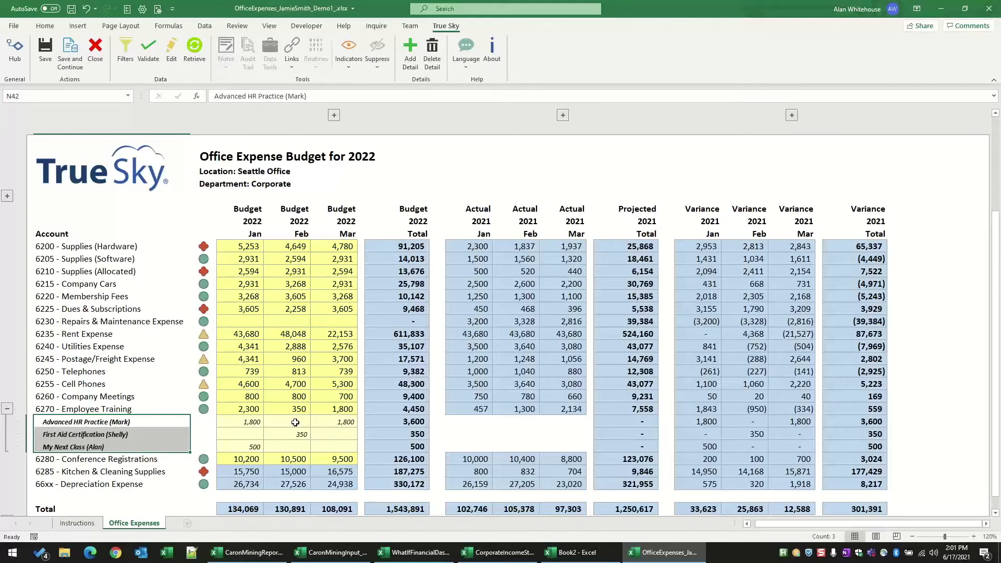
left_click(7, 413)
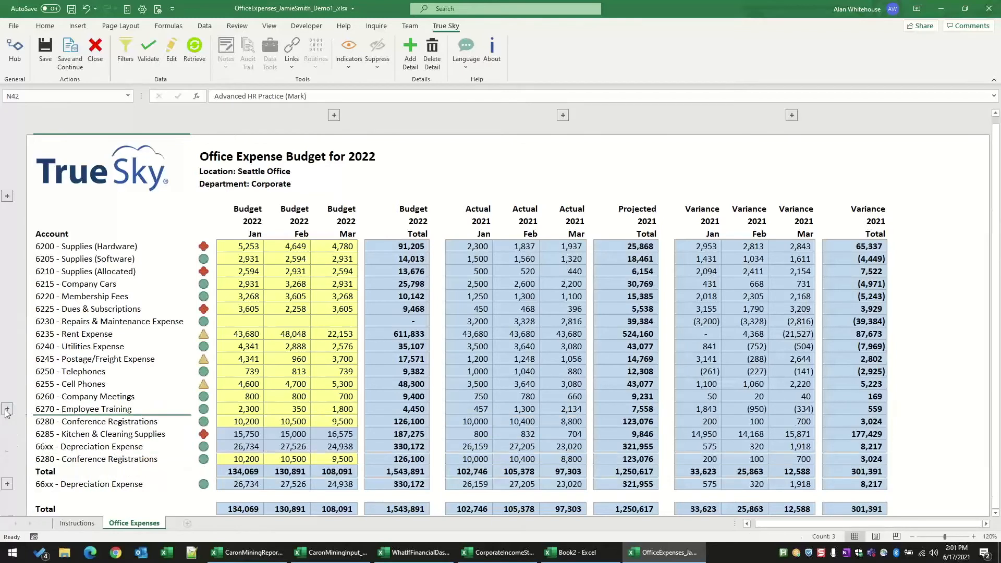
left_click(236, 409)
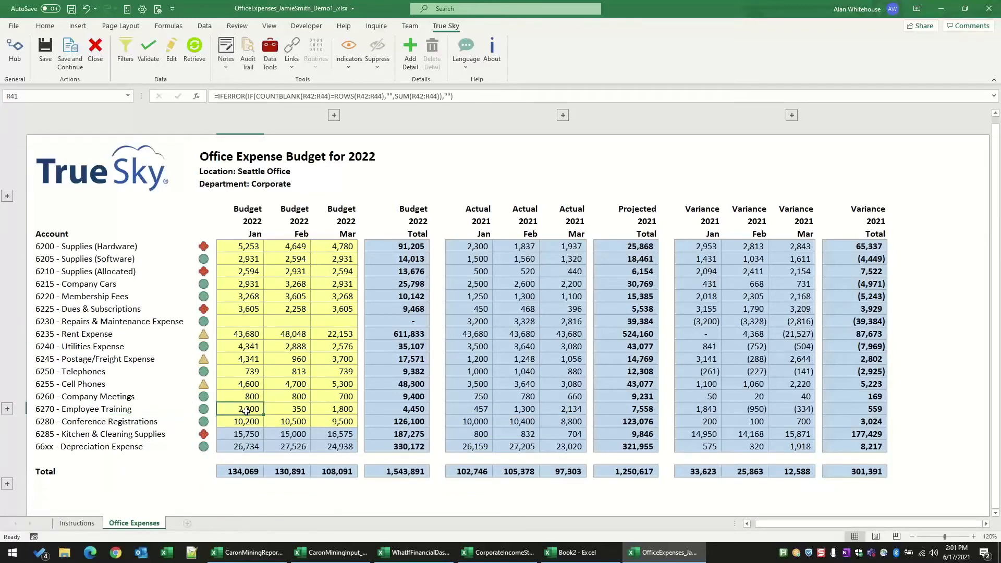
left_click(8, 410)
left_click(229, 425)
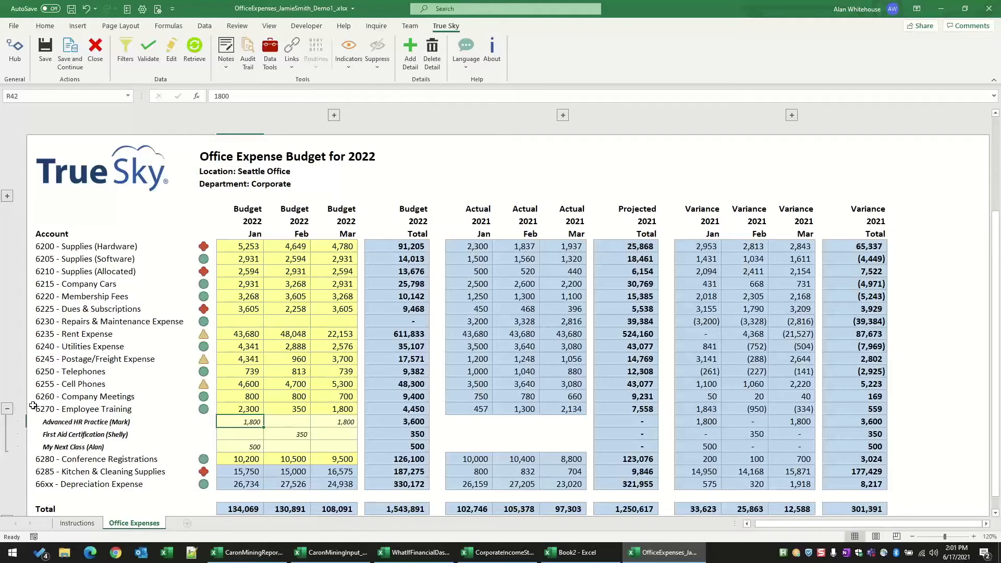
left_click(8, 409)
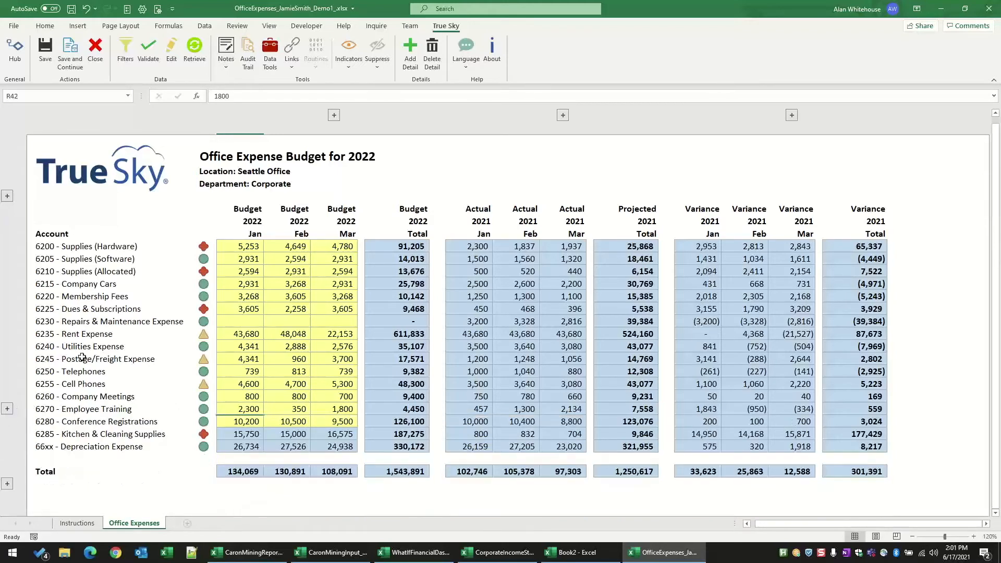
Step: Examine the status indicators beside the accounts, comparing Supplies (Hardware), Supplies (Software), Supplies (Allocated), Rent Expense and Postage/Freight Expense
left_click(212, 247)
left_click(212, 260)
left_click(212, 335)
left_click(213, 358)
left_click(214, 272)
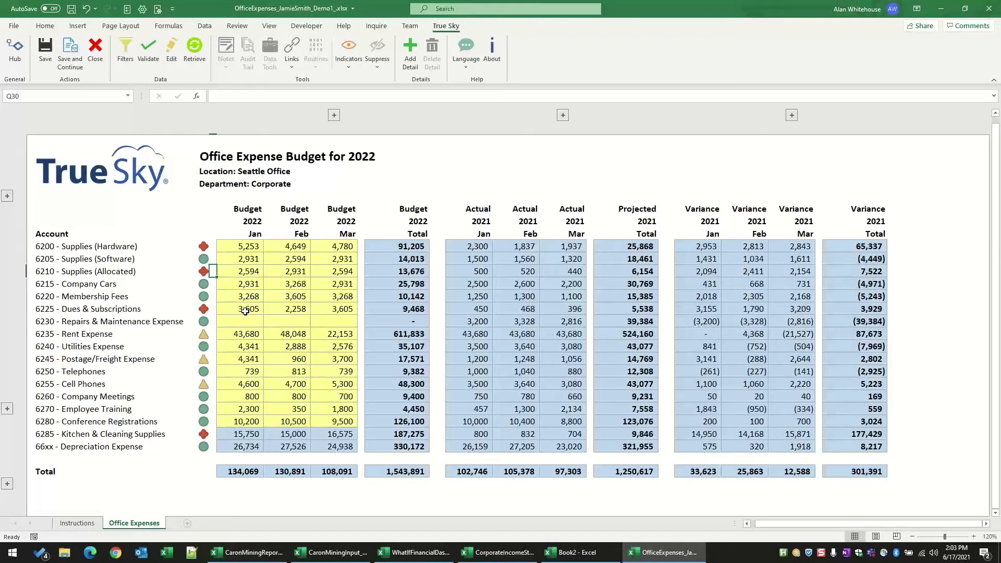
left_click_drag(240, 249, 331, 248)
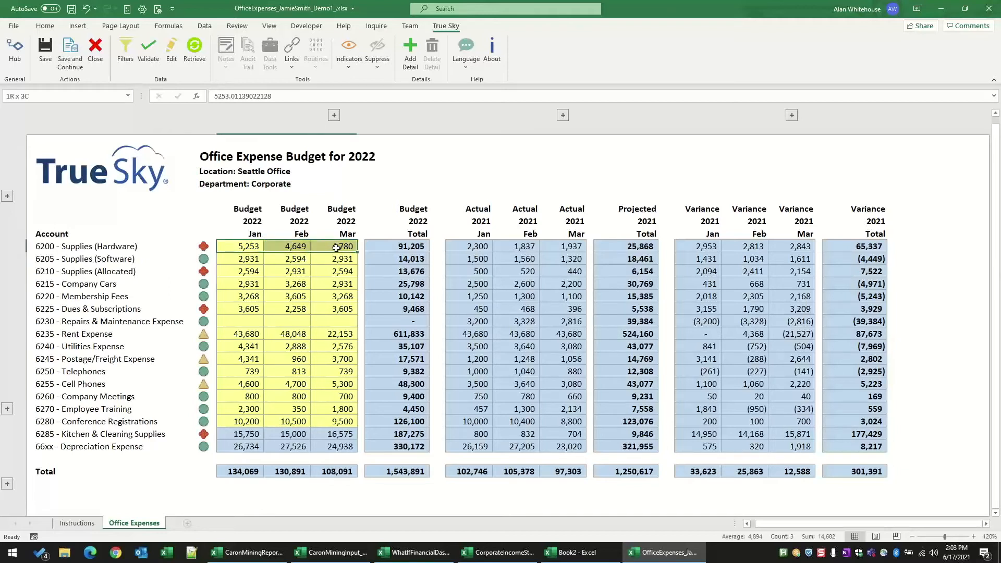
left_click_drag(337, 248, 336, 248)
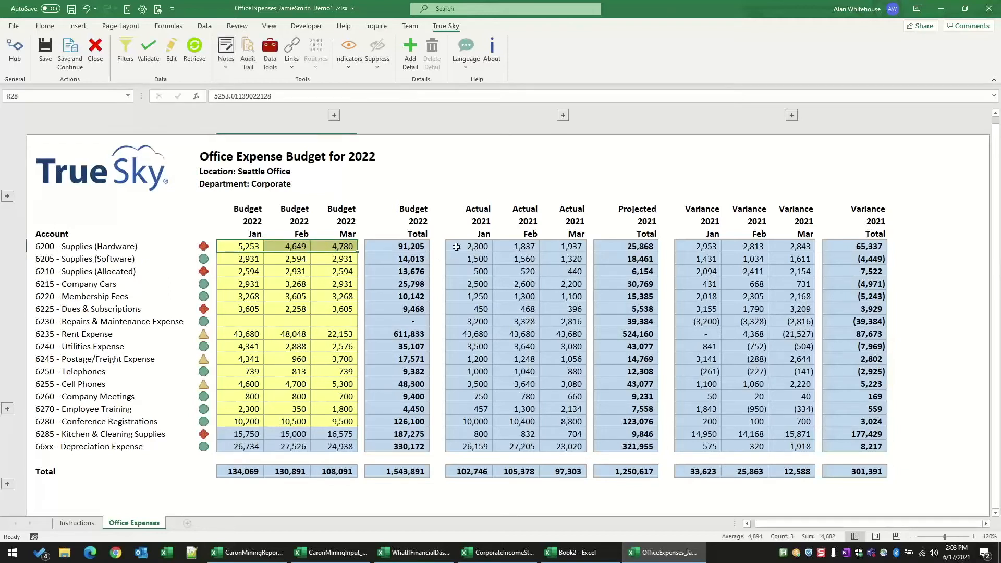
left_click(214, 260)
left_click(213, 334)
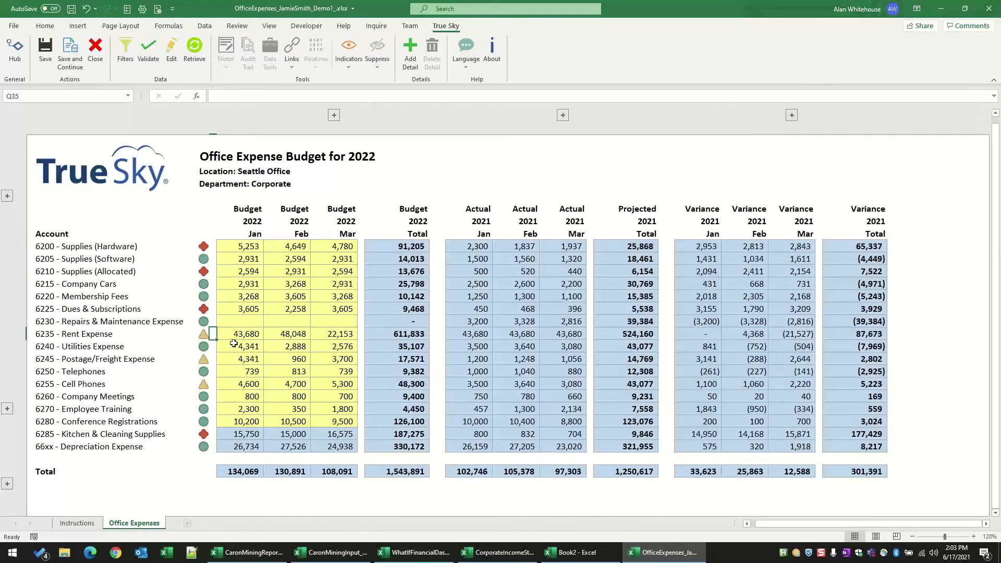
left_click(214, 247)
Step: Validate the budget, go to the cell of the first validation alert, and close the alerts list
left_click(145, 64)
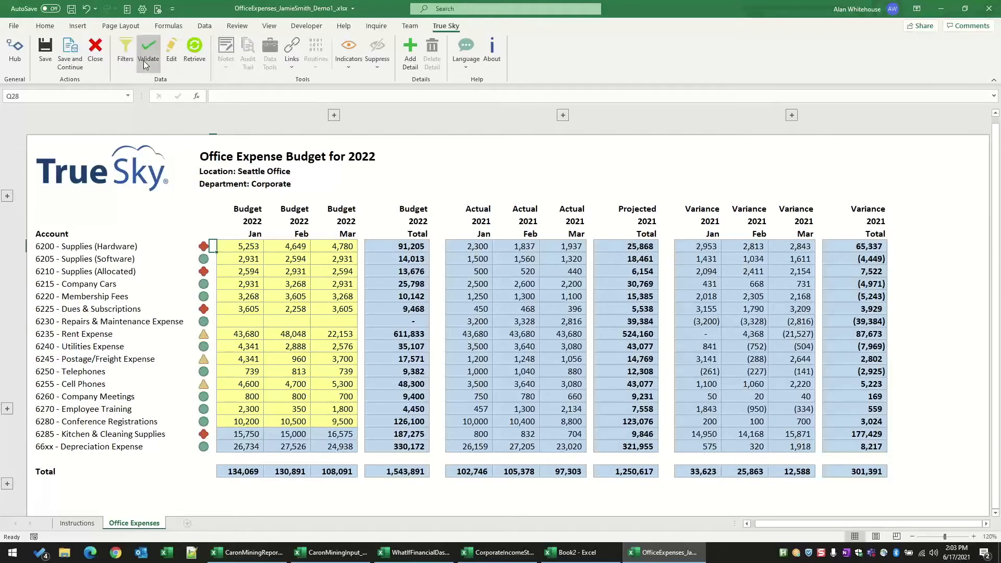
left_click(888, 199)
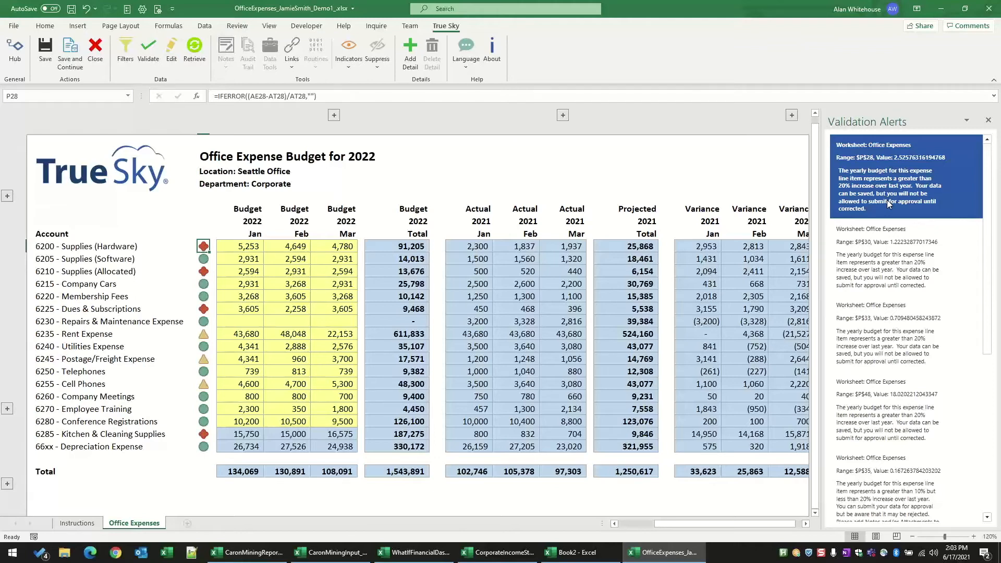
left_click(990, 122)
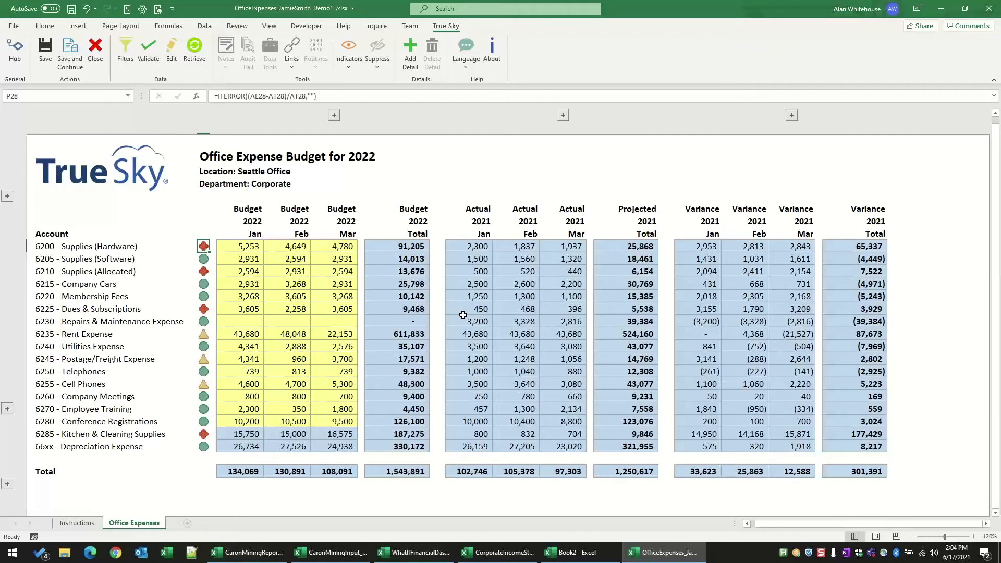
Step: Open the linked Payables and PO Details for all accounts and the full year, and enlarge their window
left_click(622, 473)
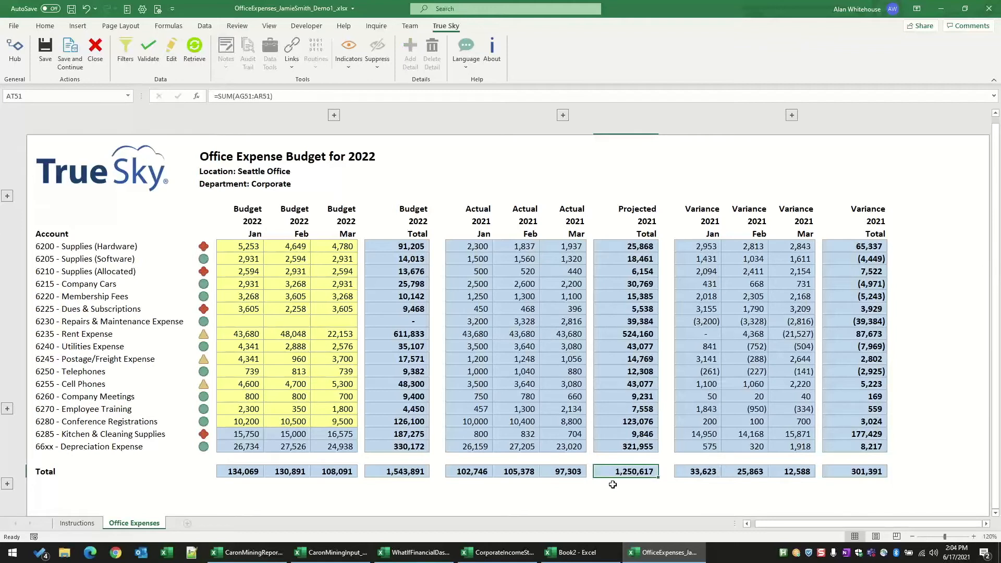
left_click(530, 373)
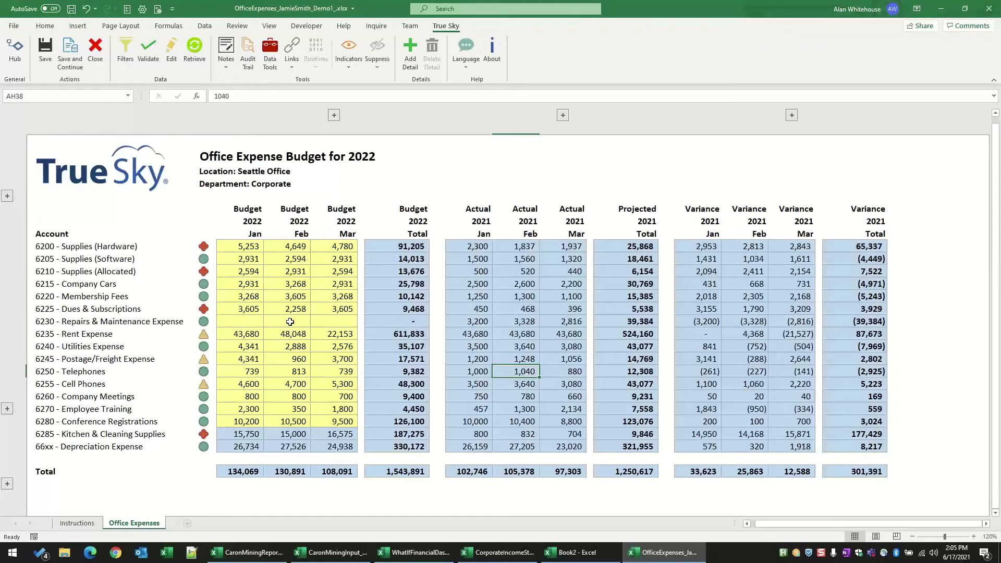
left_click(289, 65)
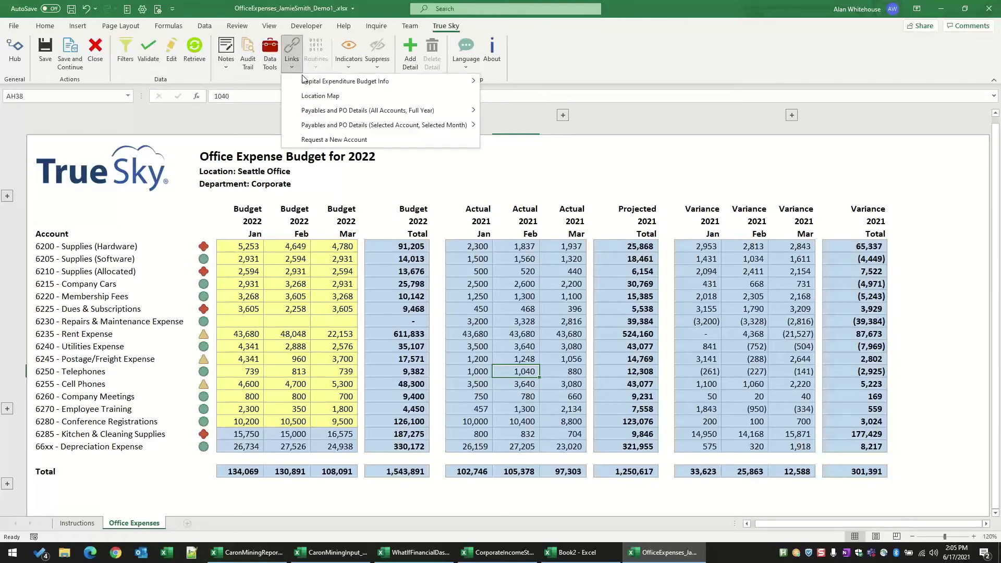
mouse_move(466, 115)
left_click(498, 112)
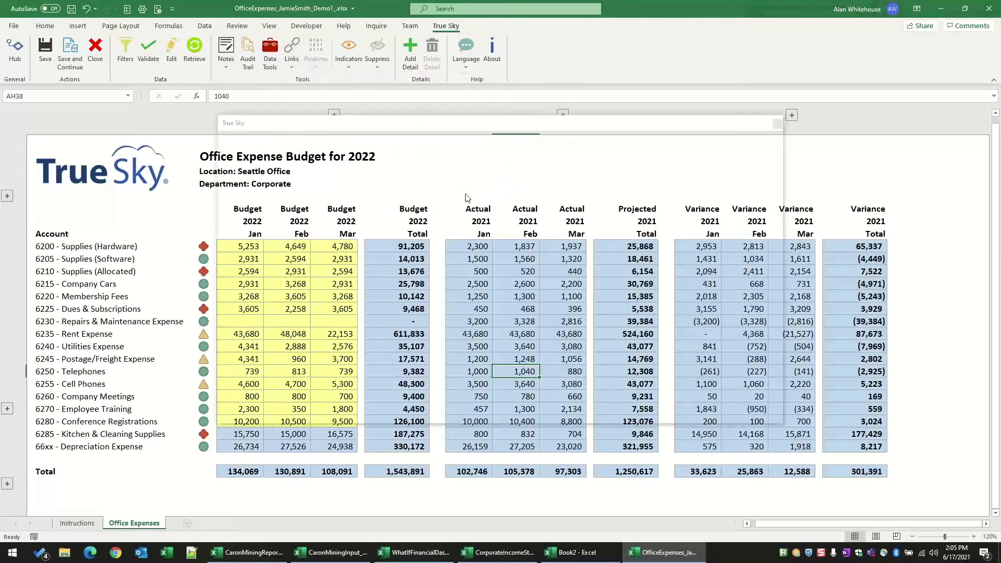
left_click_drag(391, 129, 260, 47)
left_click_drag(661, 337, 942, 506)
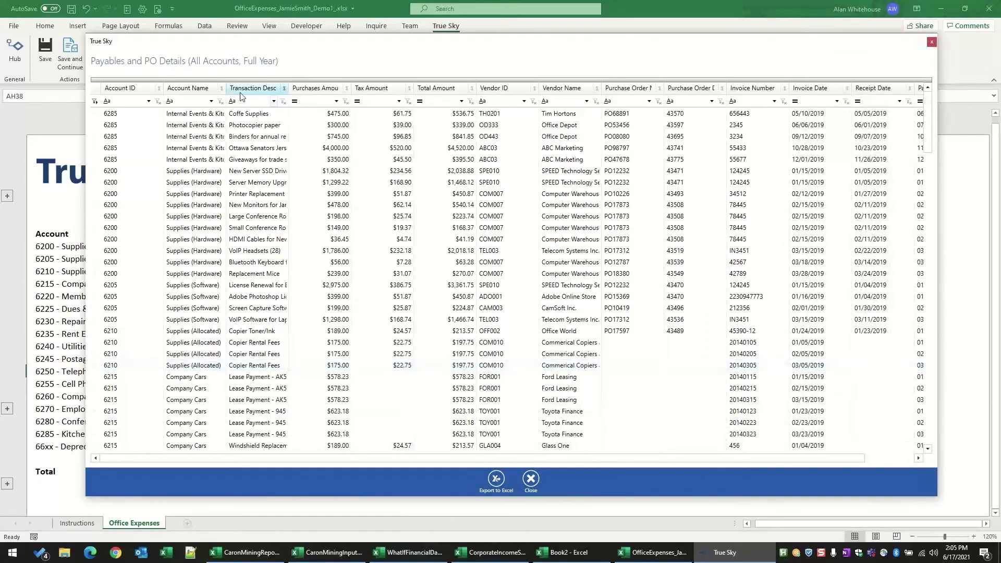
Step: Widen the Account Name column and move the Tax Amount column ahead of the purchases amount
left_click_drag(226, 88, 269, 90)
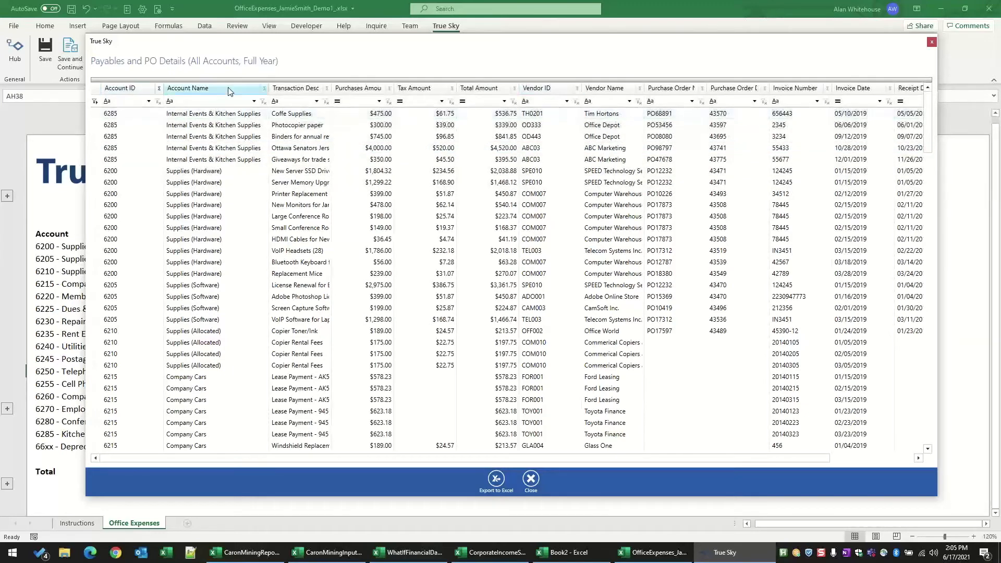
left_click_drag(359, 89, 339, 92)
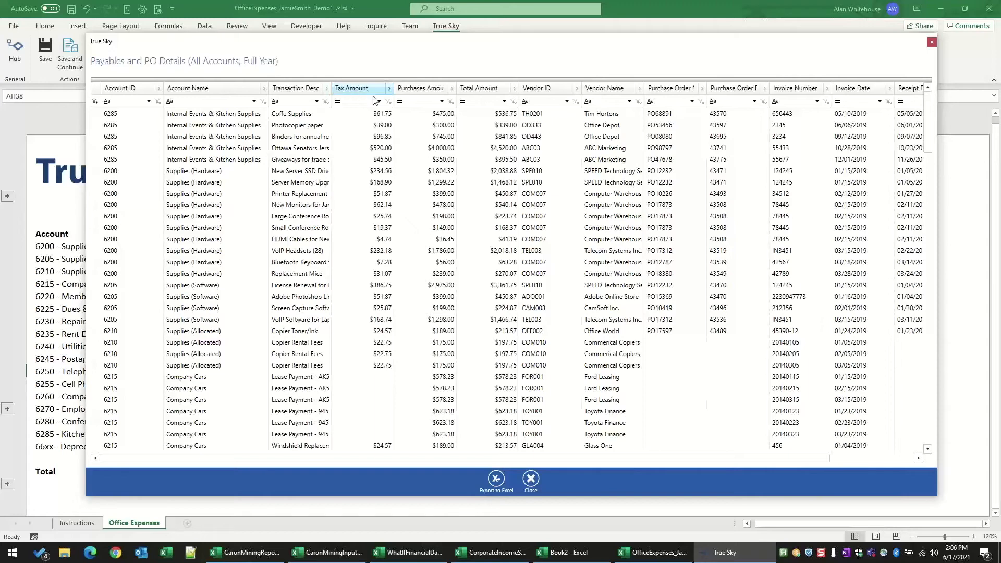
Step: Sort the transactions by Total Amount from largest to smallest and filter that column to the Top 10
left_click(484, 91)
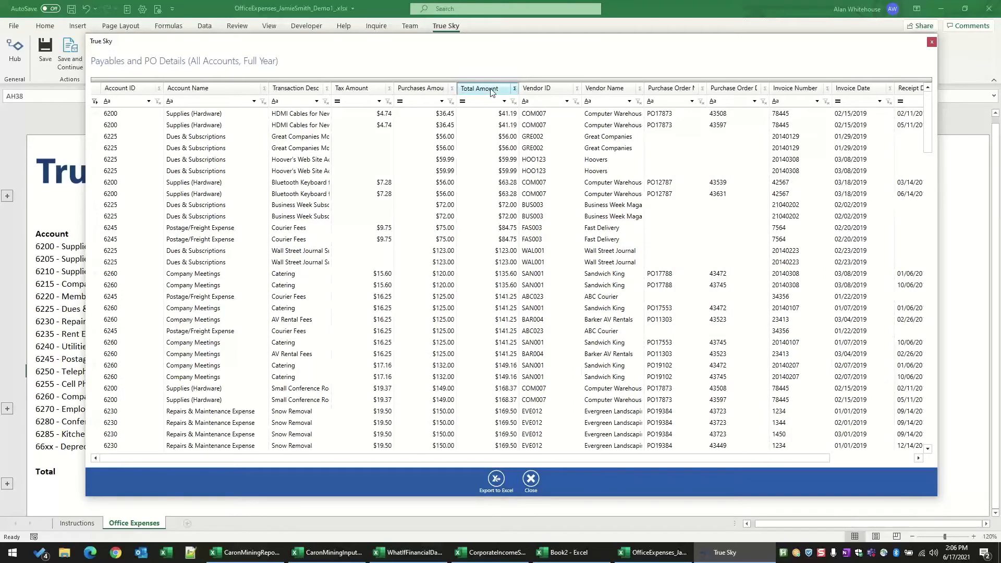
left_click(491, 92)
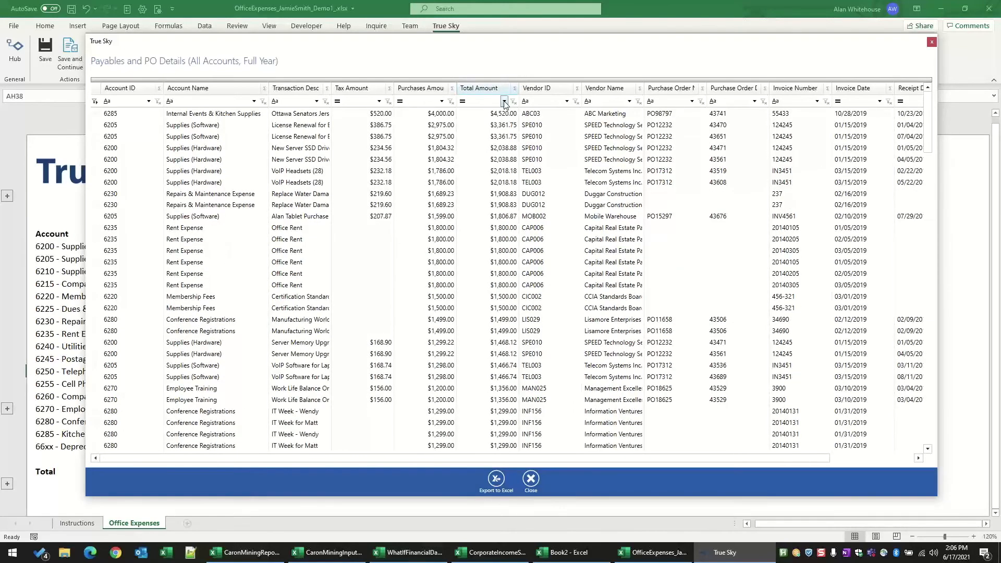
left_click(504, 102)
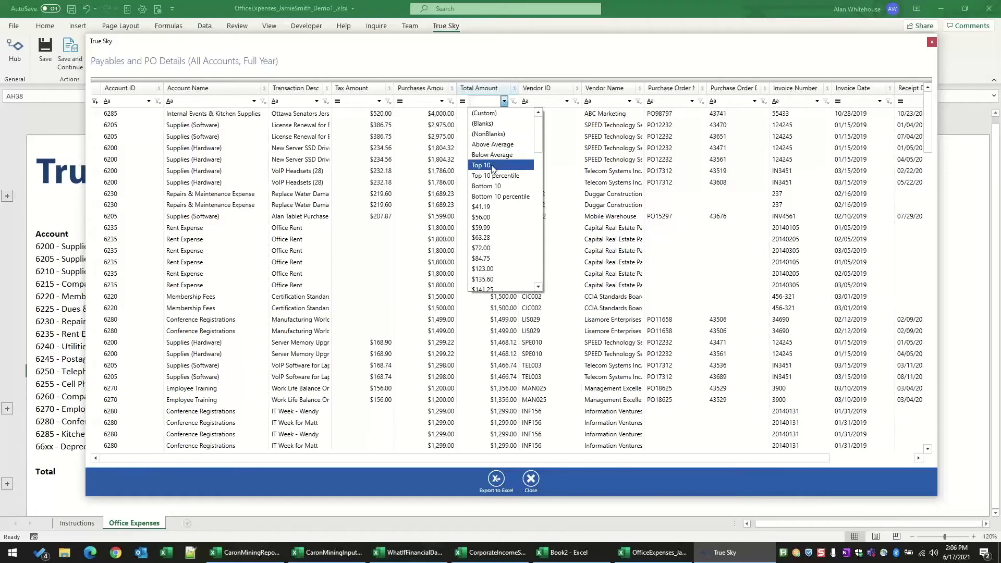
left_click(493, 166)
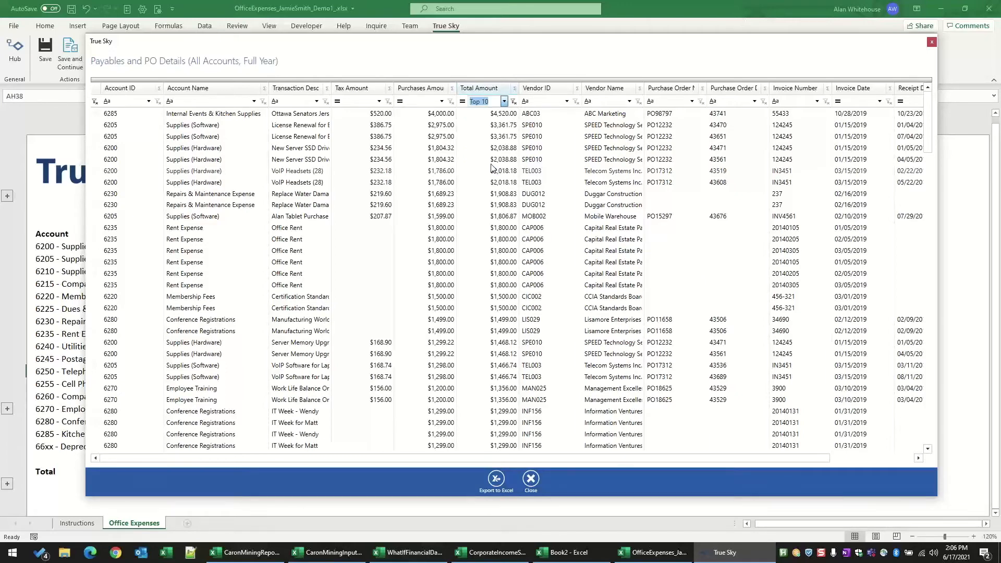
Step: Reapply the Top 10 filter on Total Amount and add a Sum summary for that column
left_click(513, 102)
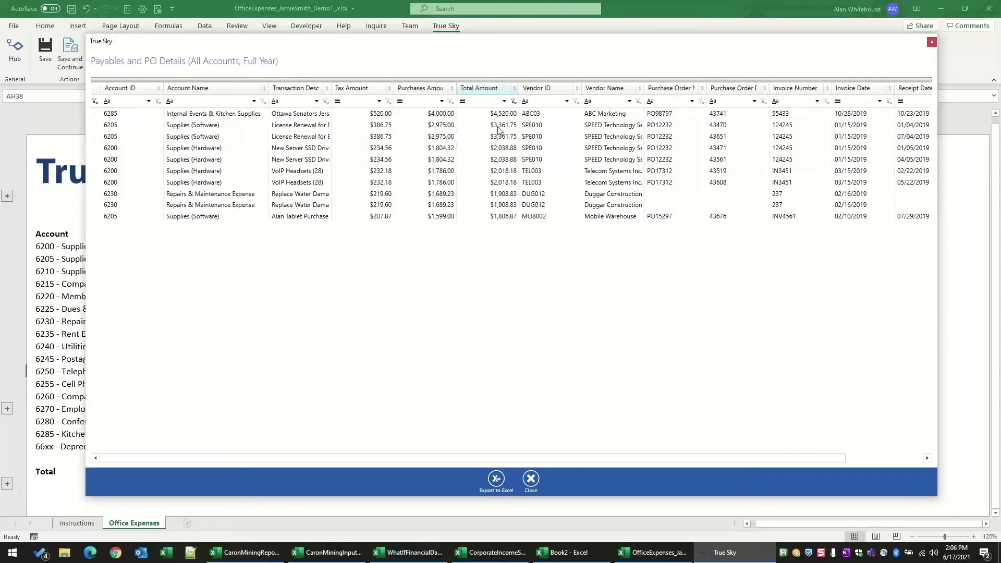
left_click(504, 101)
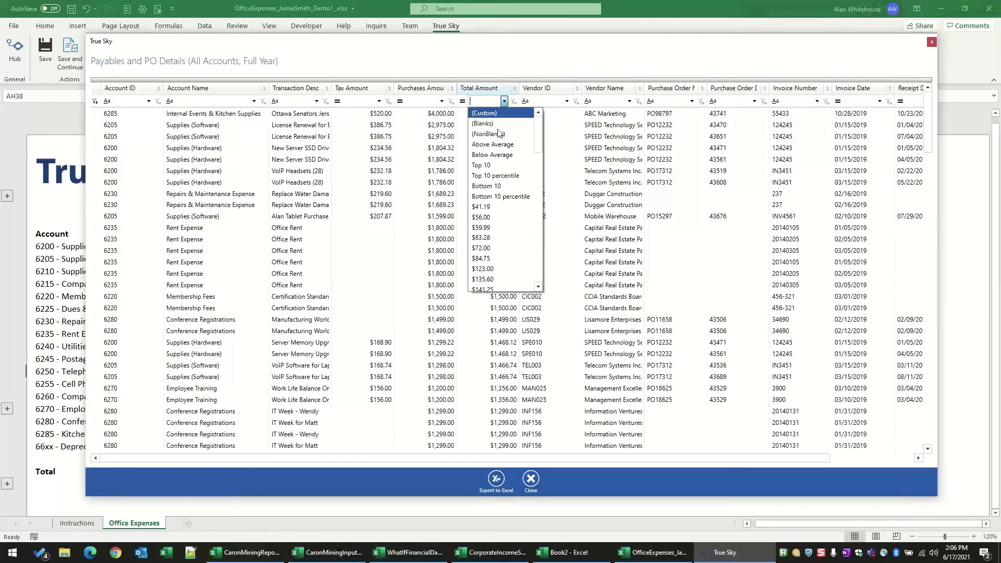
left_click(495, 165)
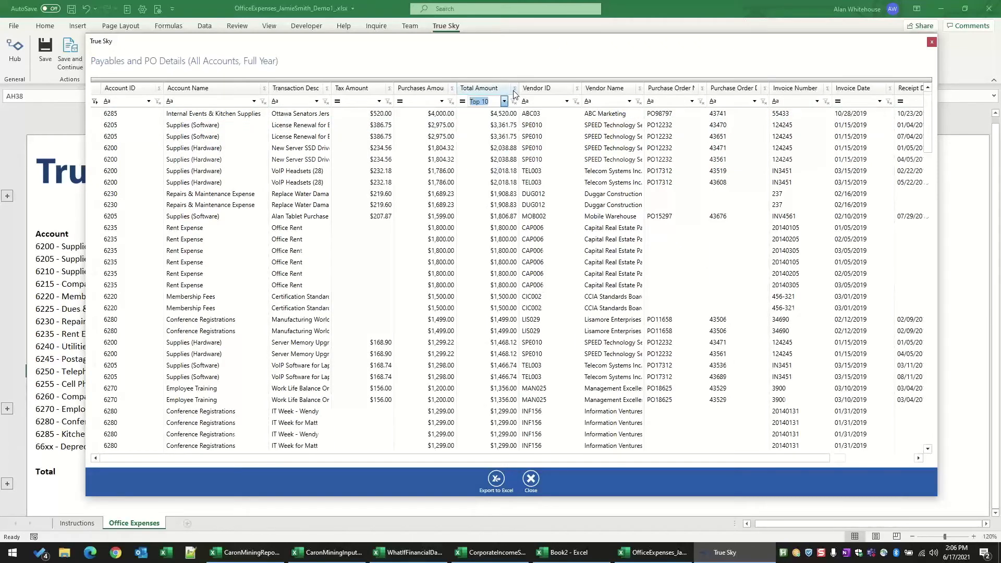
left_click(515, 89)
left_click(519, 148)
left_click(548, 164)
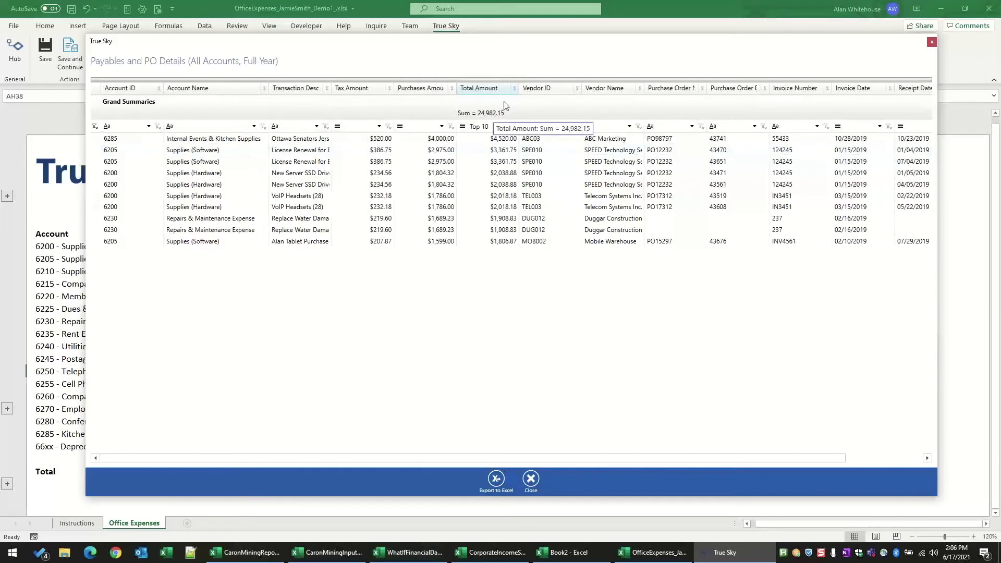
Step: Remove the Sum summary from the Total Amount column and clear its Top 10 filter
left_click(515, 89)
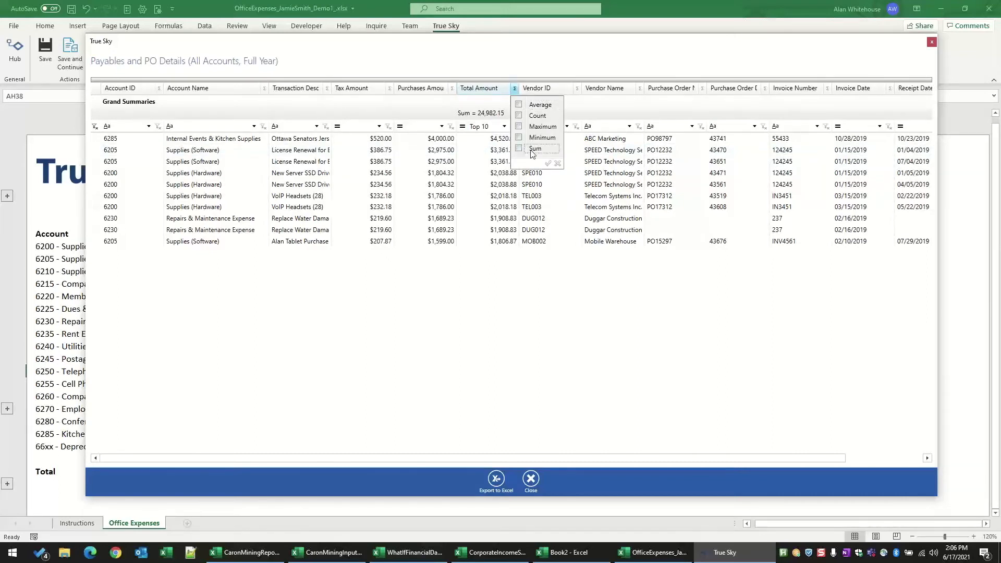
left_click(548, 164)
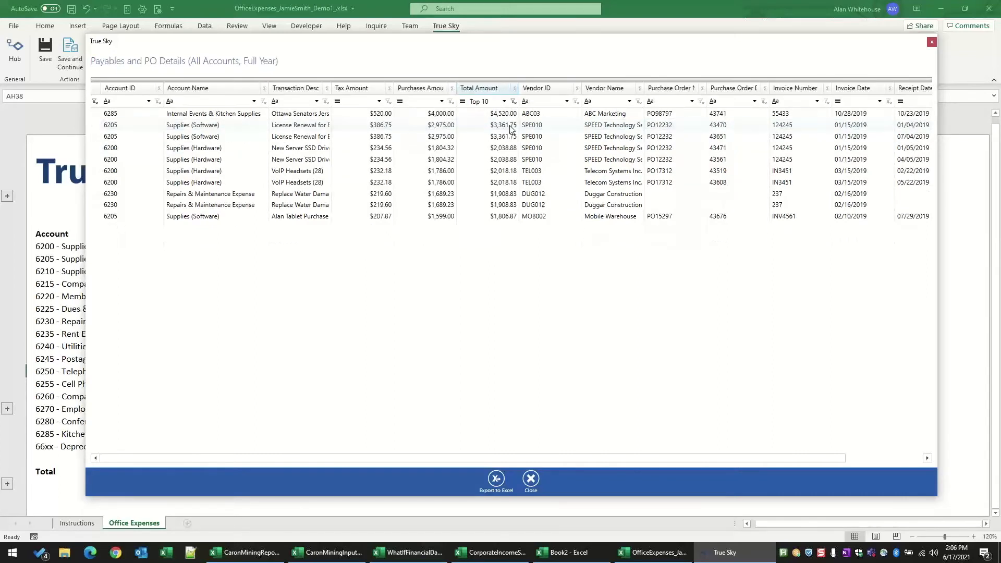
left_click(514, 102)
Step: Filter the transactions by Invoice Date to February, look through the matching rows, and clear the filter
left_click(880, 101)
scroll(884, 259, "down", 4)
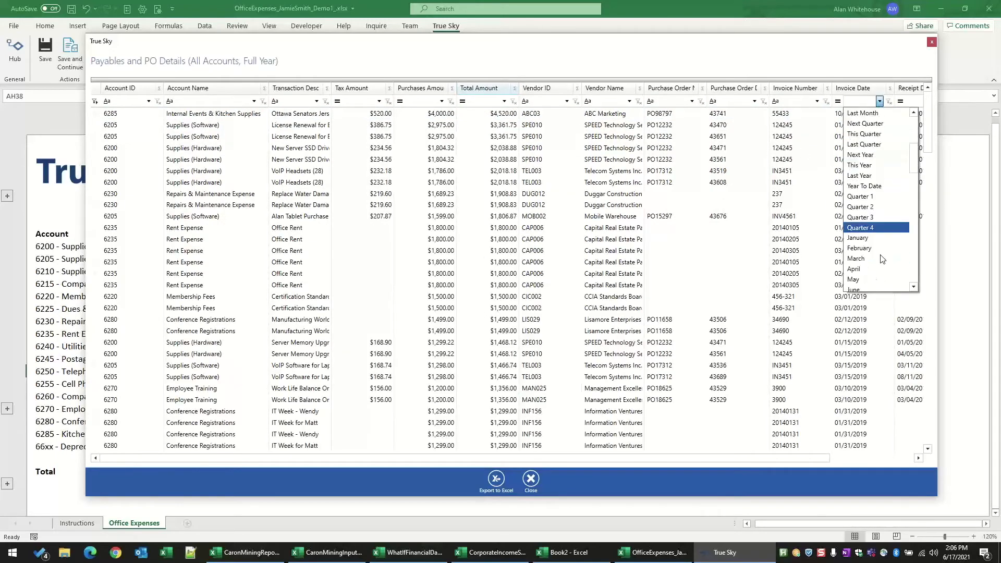
left_click(861, 248)
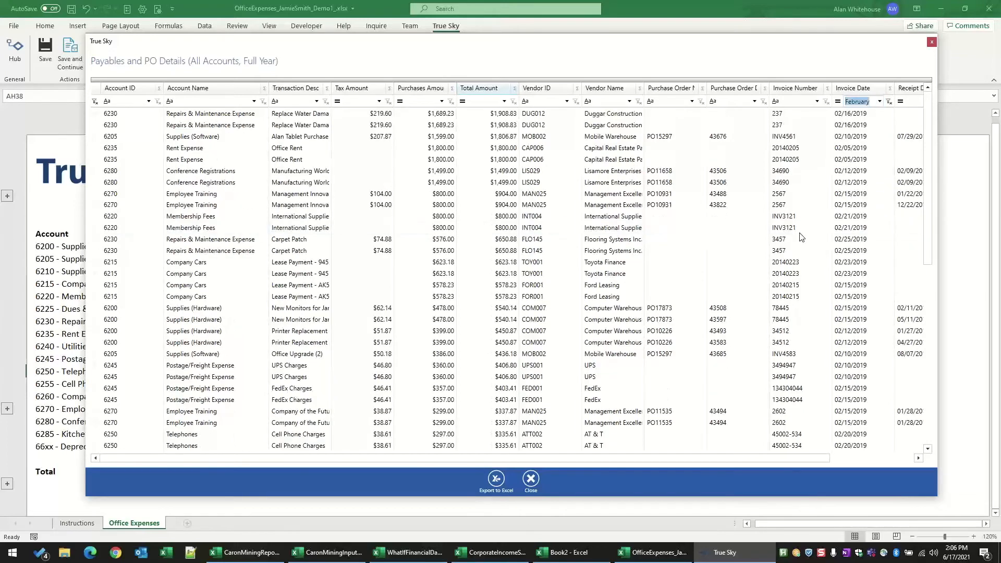
scroll(543, 252, "down", 4)
scroll(543, 253, "up", 4)
left_click(889, 101)
Step: Group the transactions by Account Name and Vendor Name, and expand Supplies (Software) down to the Mobile Warehouse transactions
mouse_move(215, 87)
left_mouse_down()
mouse_move(211, 77)
mouse_move(206, 90)
left_mouse_up()
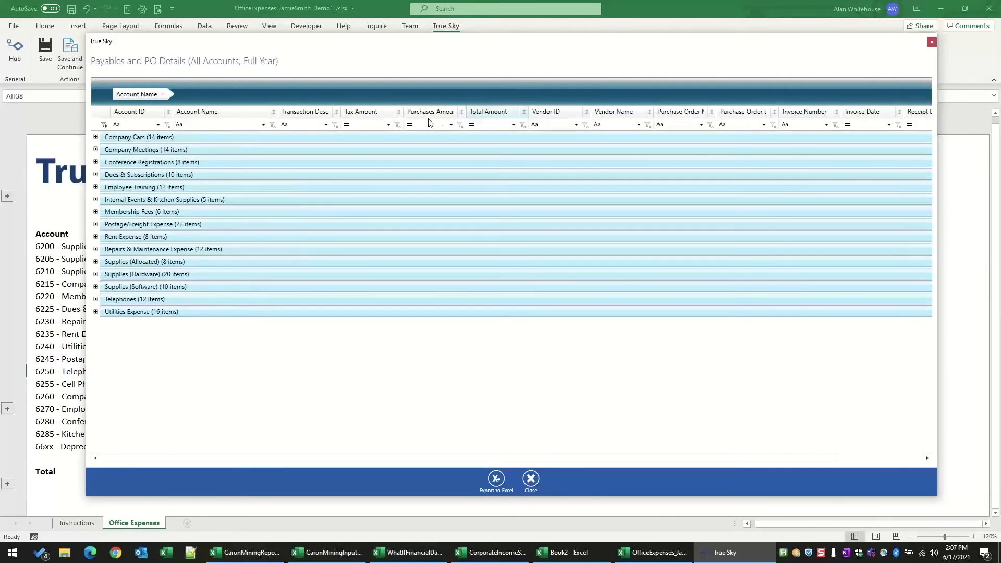
left_click_drag(592, 89, 590, 89)
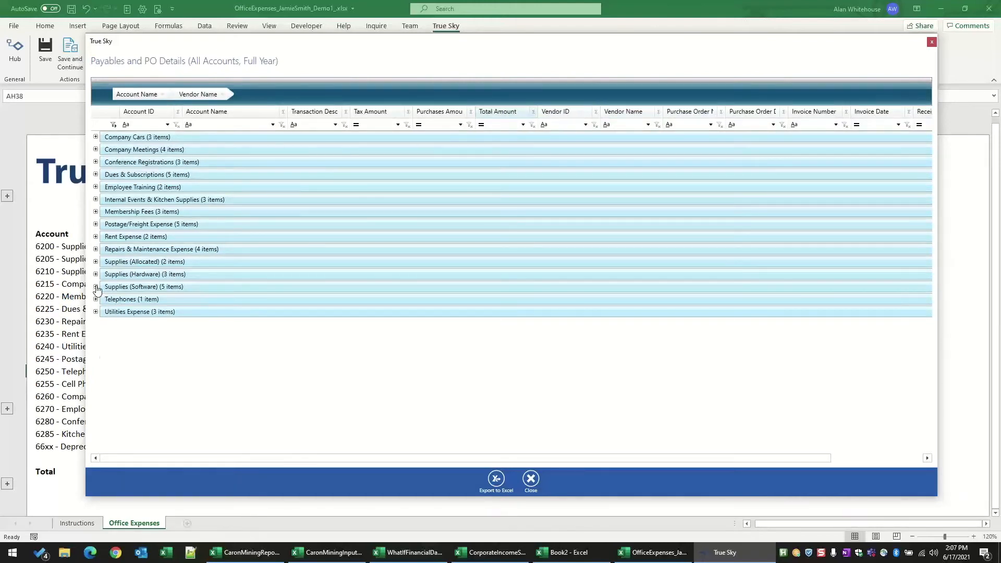
left_click(96, 287)
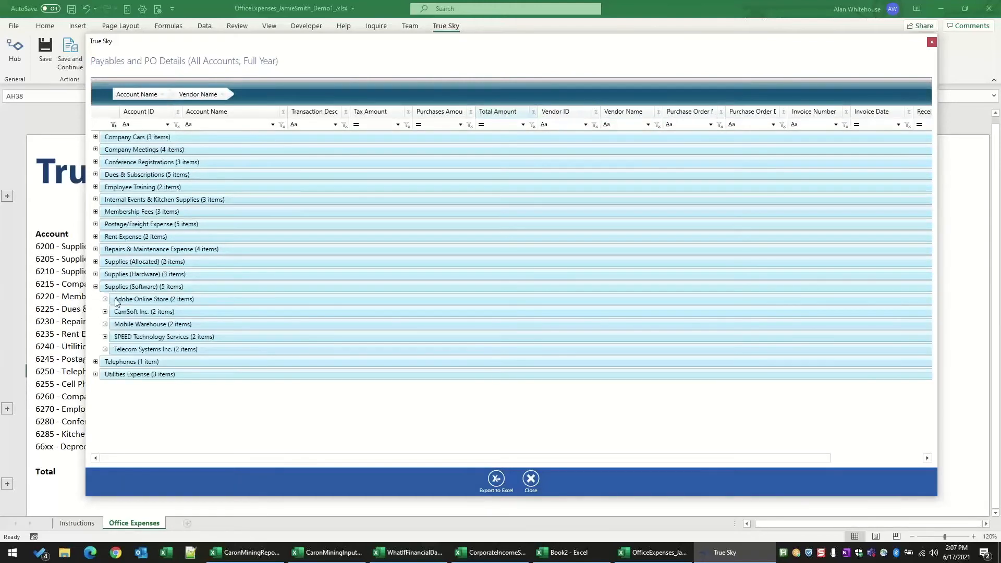
left_click(105, 325)
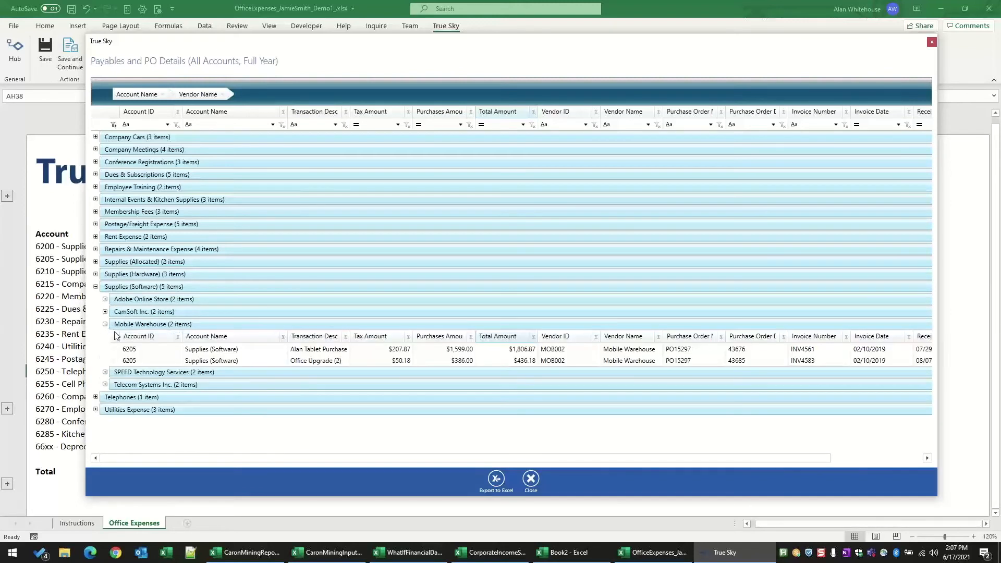
left_click(308, 350)
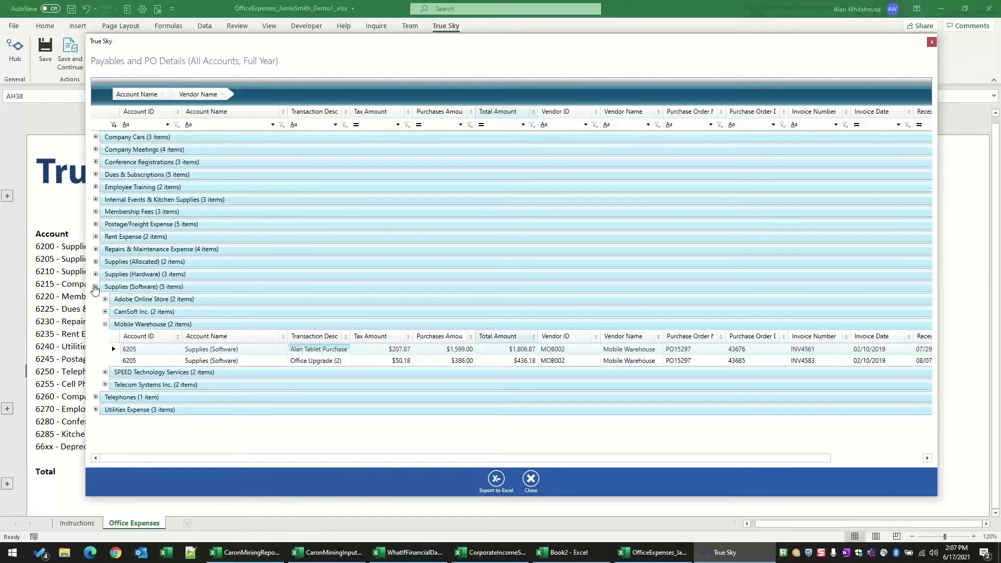
Step: Remove the groupings and export the transactions as "Payables and PO Details (All Accounts, Full Year).xlsx" on the Desktop, replacing the existing file
left_click(95, 288)
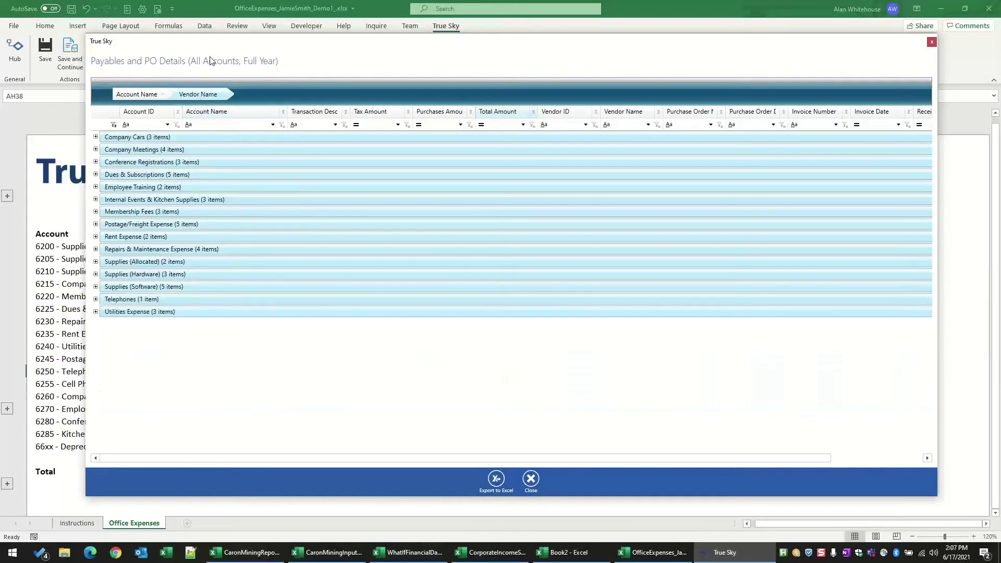
left_click(165, 93)
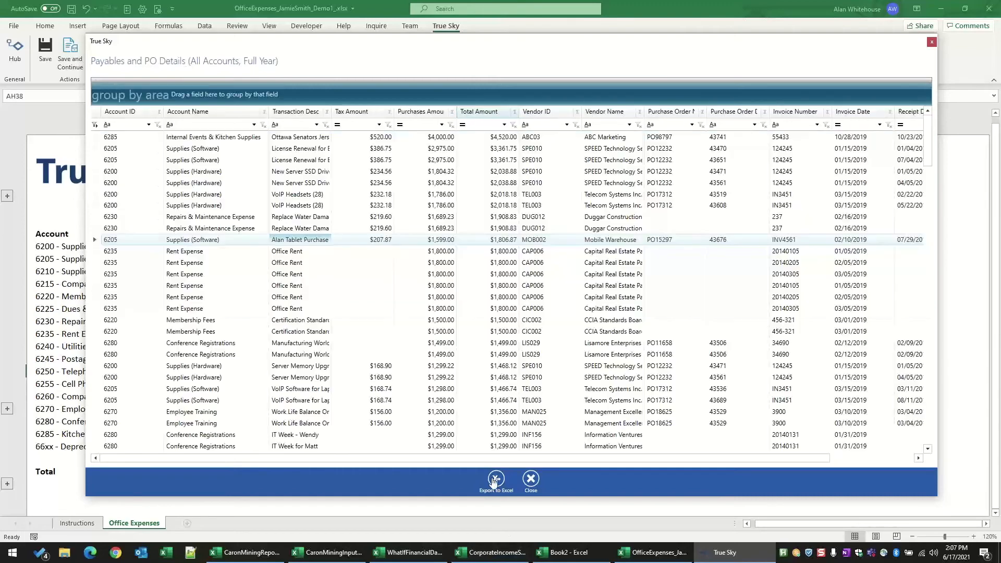
left_click(496, 481)
left_click(591, 202)
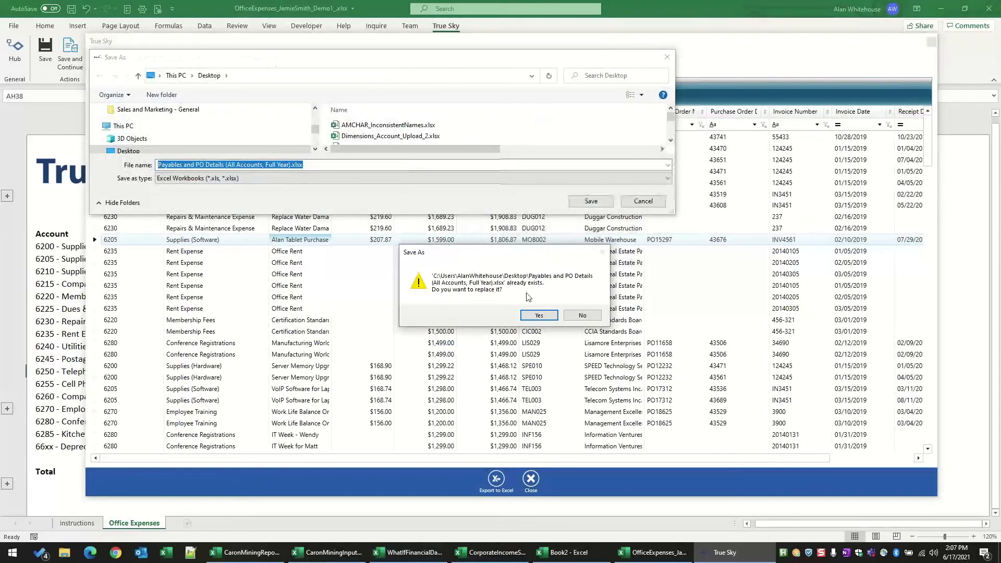
left_click(553, 317)
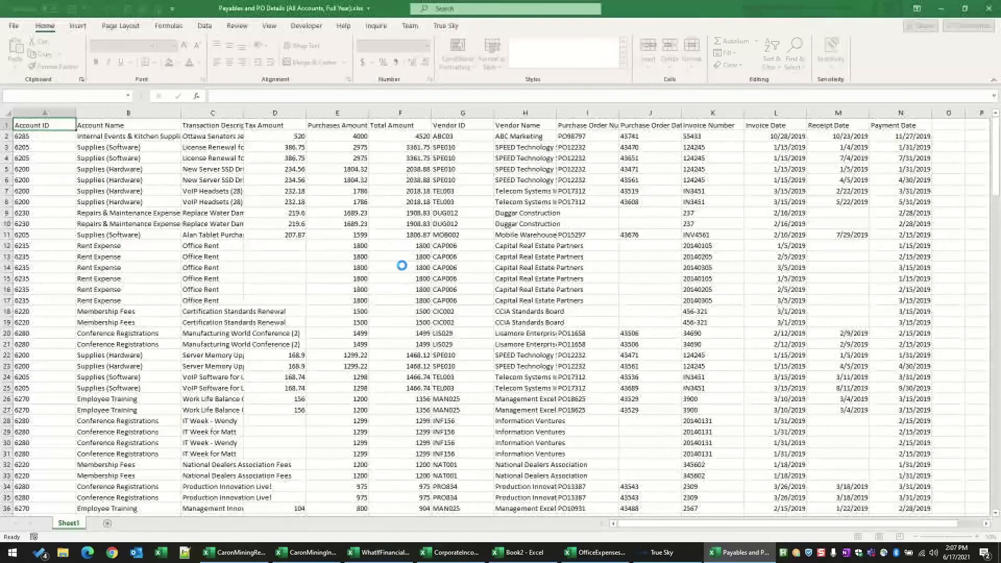
Step: Widen the Transaction Description column in the exported workbook to fit its text, and close the workbook without saving
left_click_drag(245, 114, 329, 113)
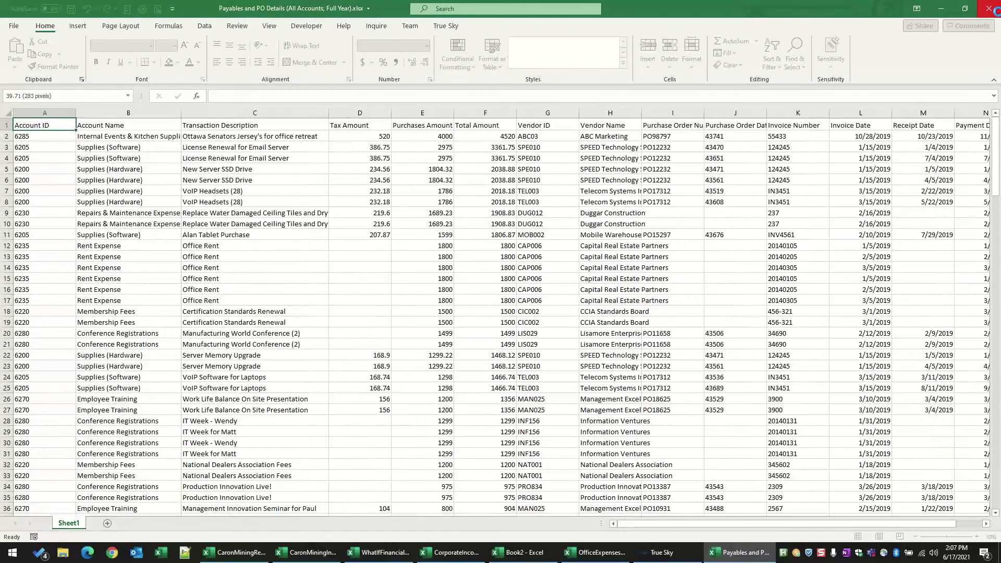
left_click(991, 11)
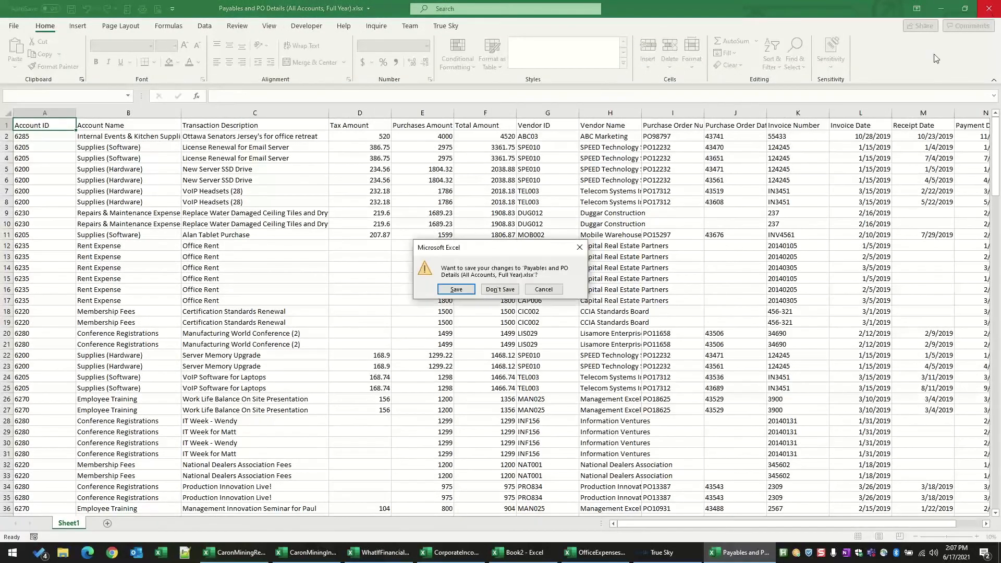
left_click(504, 290)
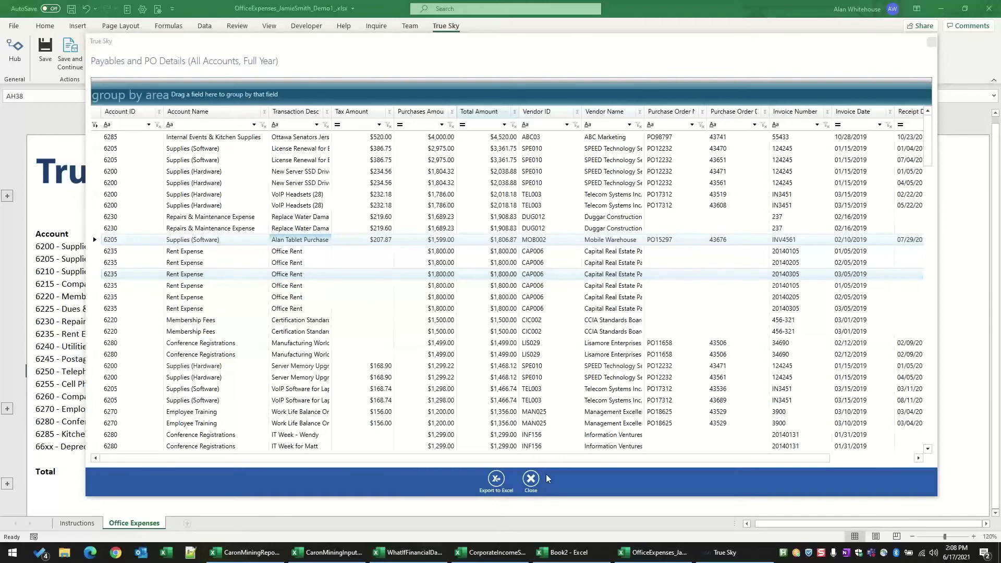
Step: Close the payables and PO details and bring up the corporate income statement workbook in a maximized window
left_click(531, 480)
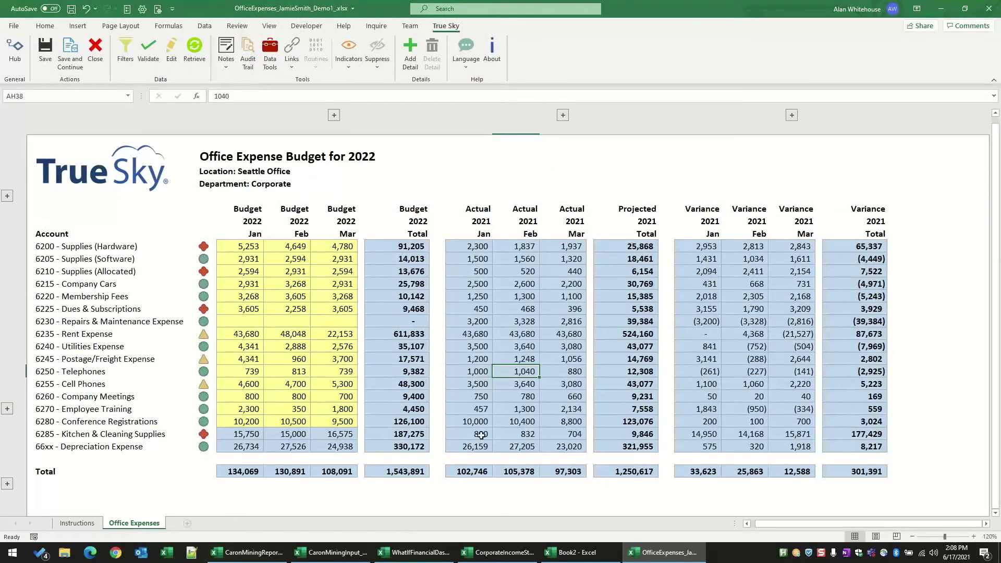
left_click(499, 555)
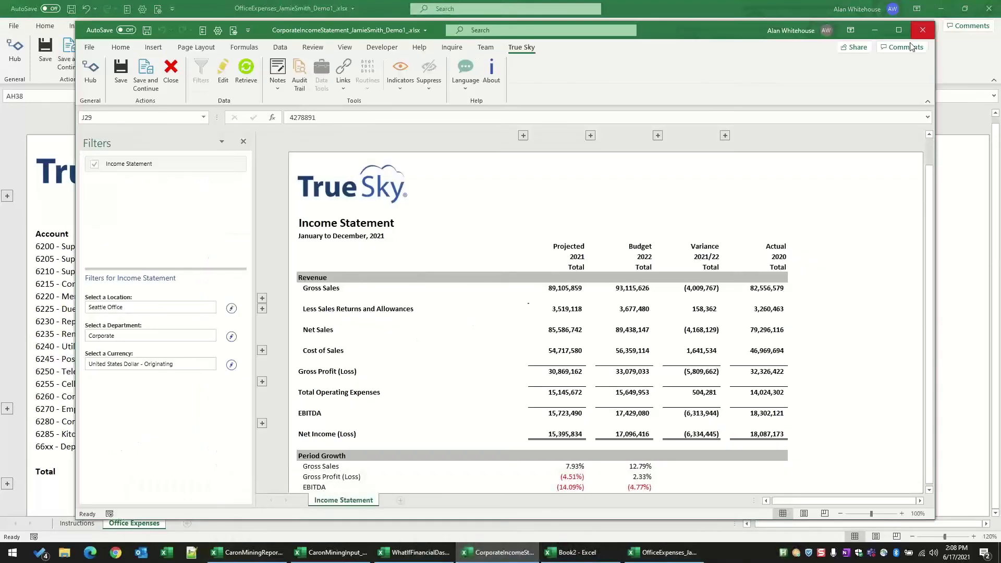
left_click(899, 30)
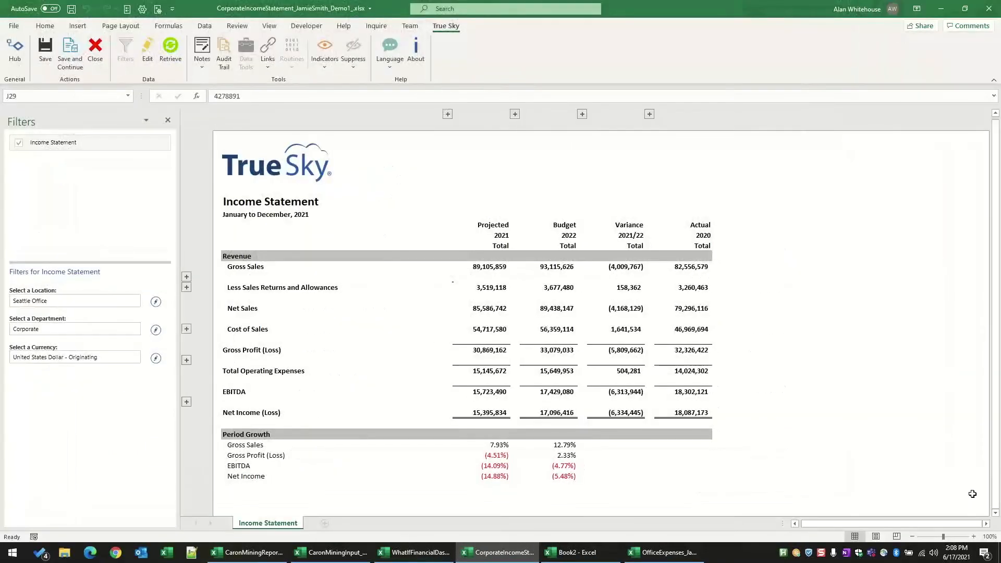
left_click(974, 537)
left_click(976, 537)
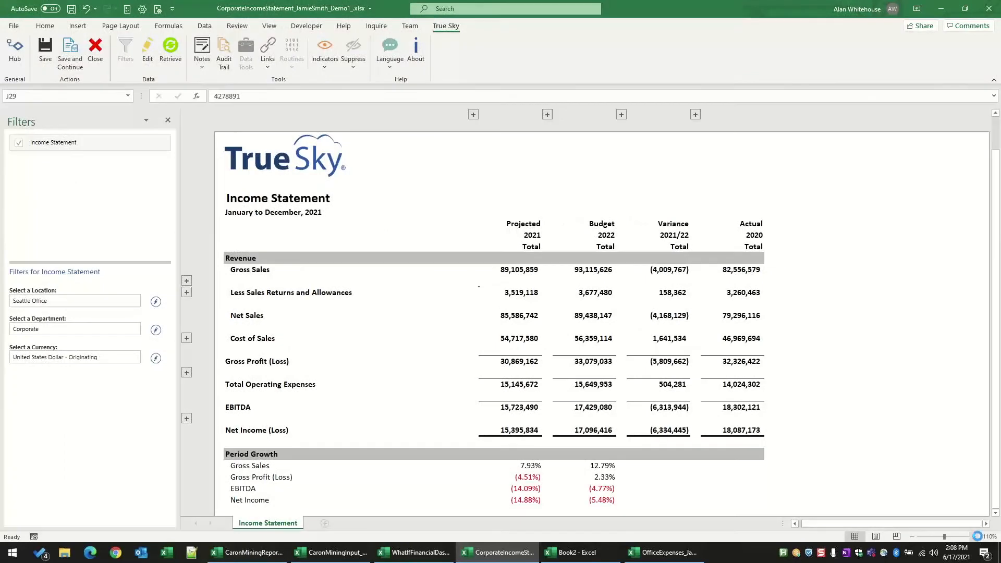
scroll(758, 398, "up", 1)
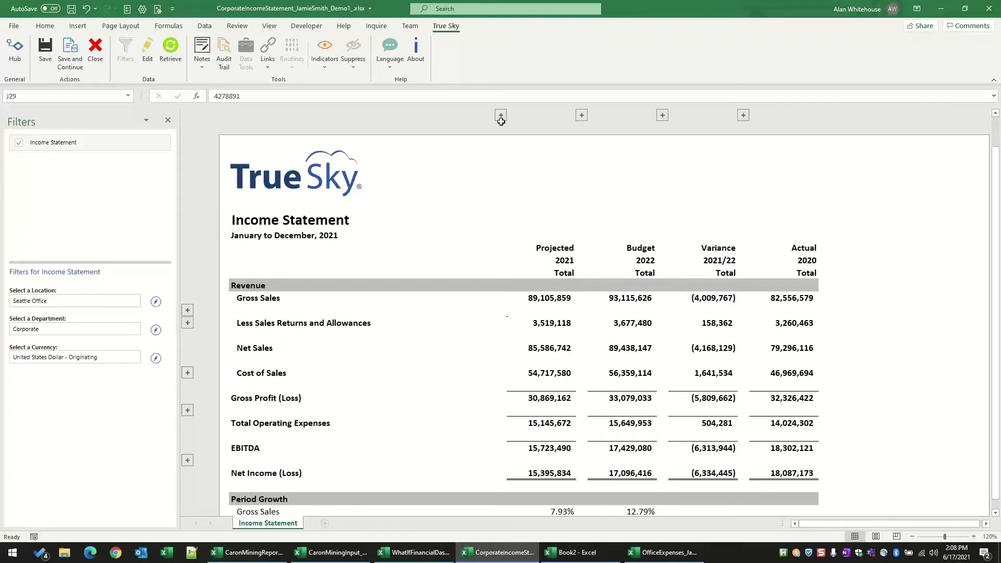
Step: Expand the monthly columns behind the Projected 2021 total and examine the Actual and Budget months and Period Growth figures
left_click_drag(553, 245, 548, 273)
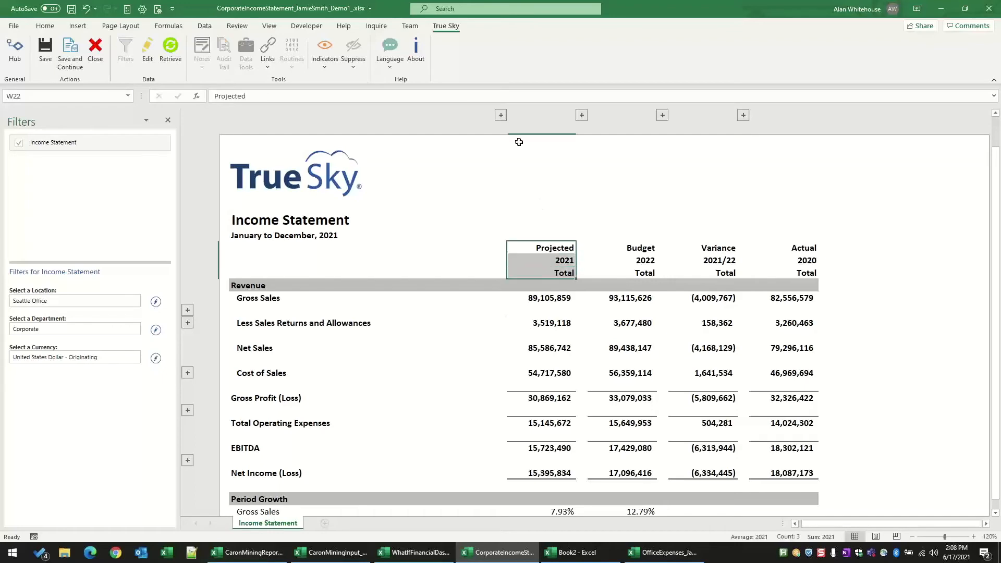
left_click(500, 115)
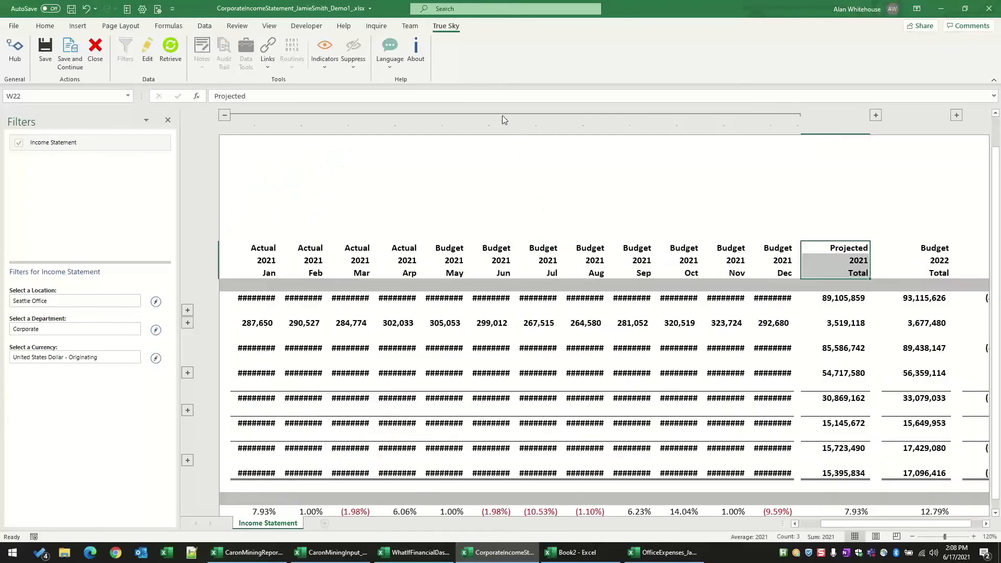
left_click(912, 537)
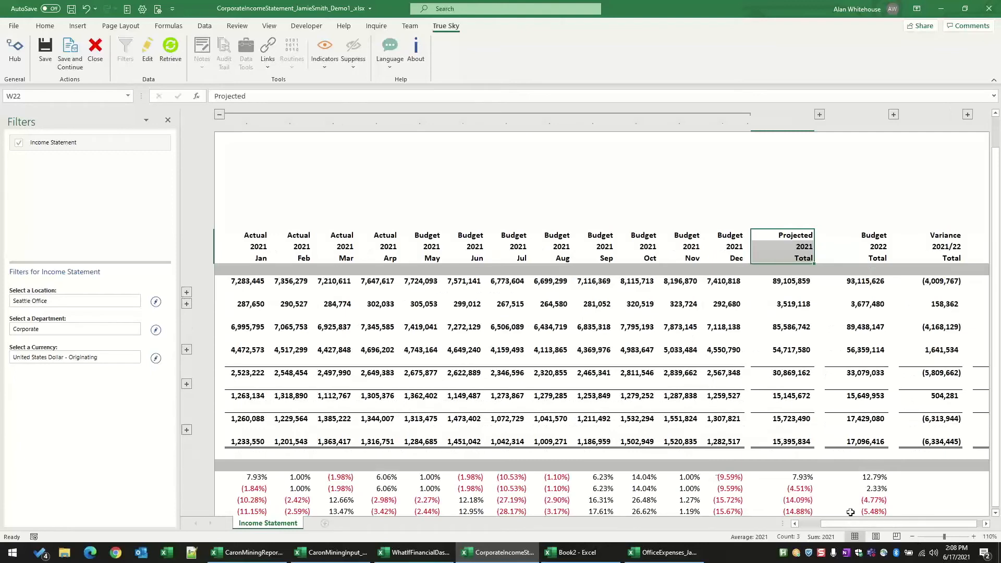
left_click_drag(849, 525, 843, 524)
left_click_drag(502, 235, 971, 240)
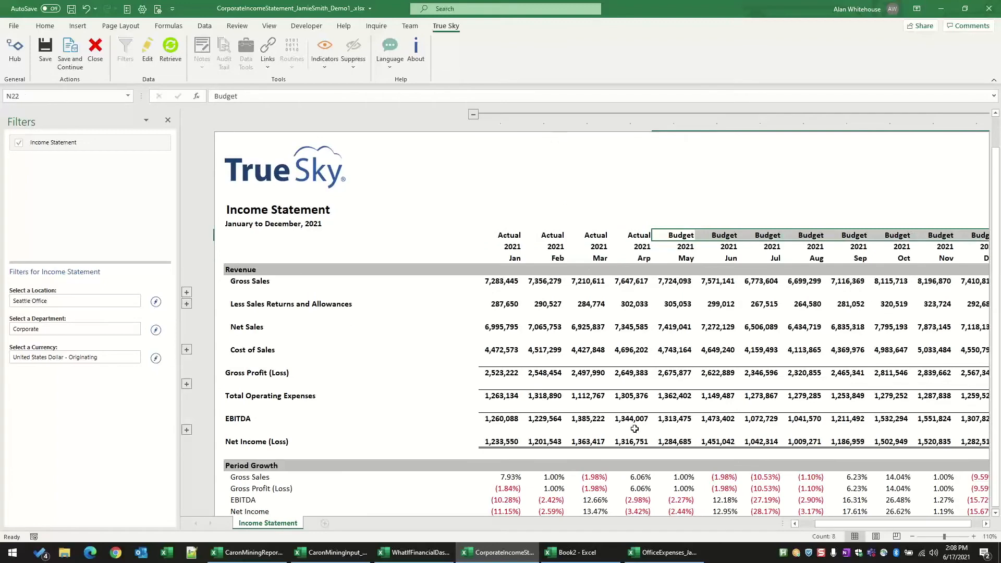
left_click_drag(843, 526, 860, 525)
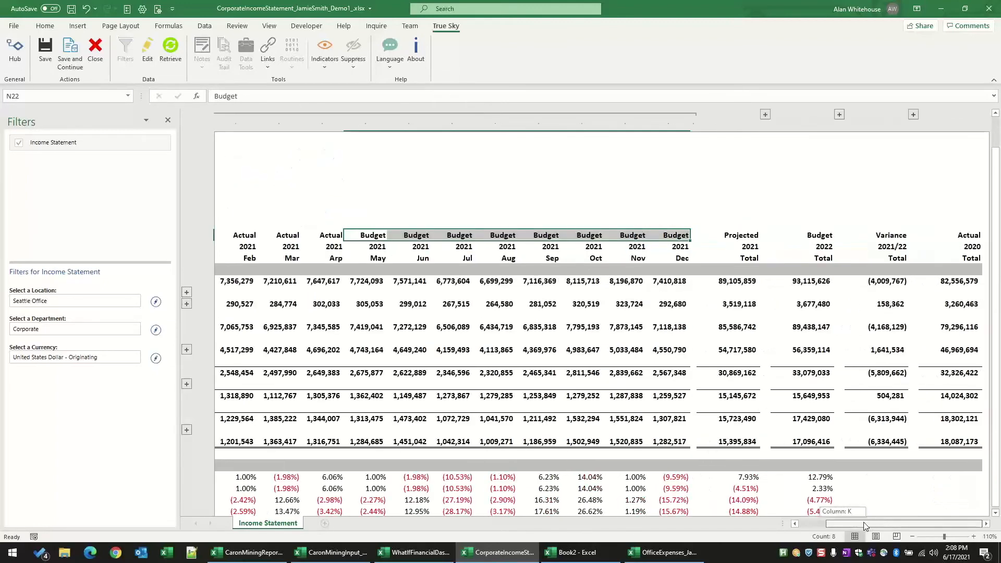
left_click(815, 523)
scroll(702, 449, "down", 2)
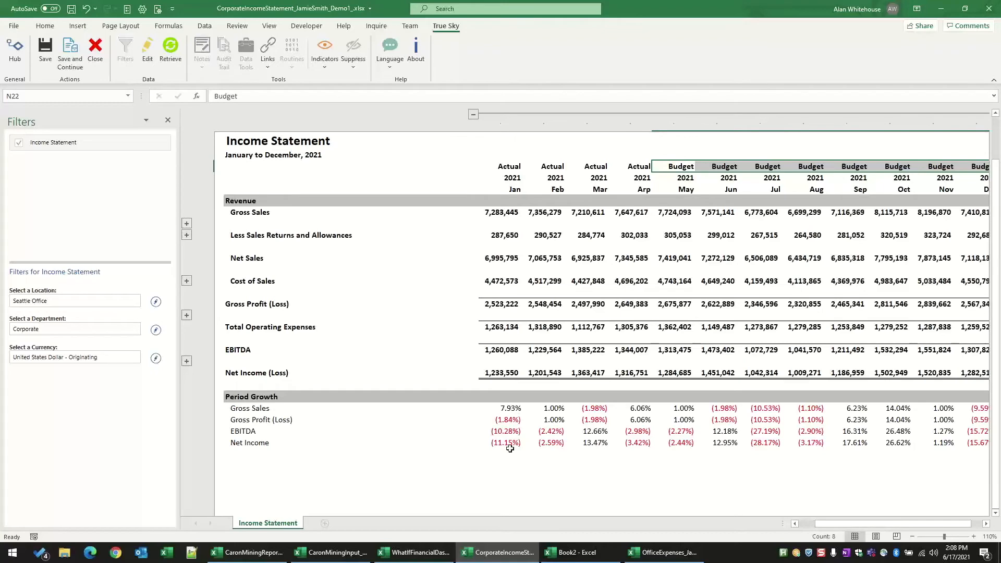
scroll(510, 449, "up", 2)
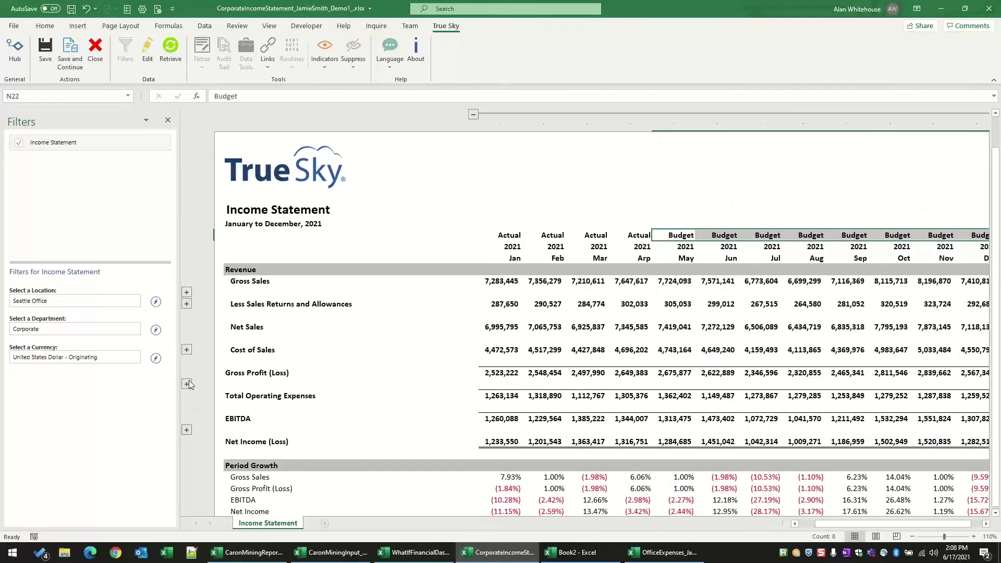
Step: Expand the Cost of Sales and Operating Expenses account rows of the income statement, and collapse Salaries & Wages
left_click(187, 350)
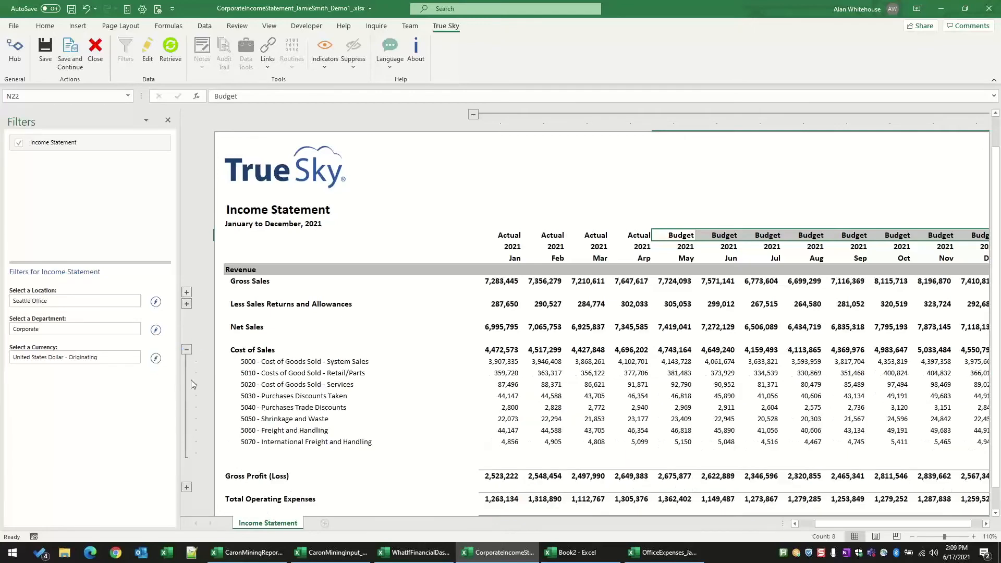
scroll(188, 365, "down", 2)
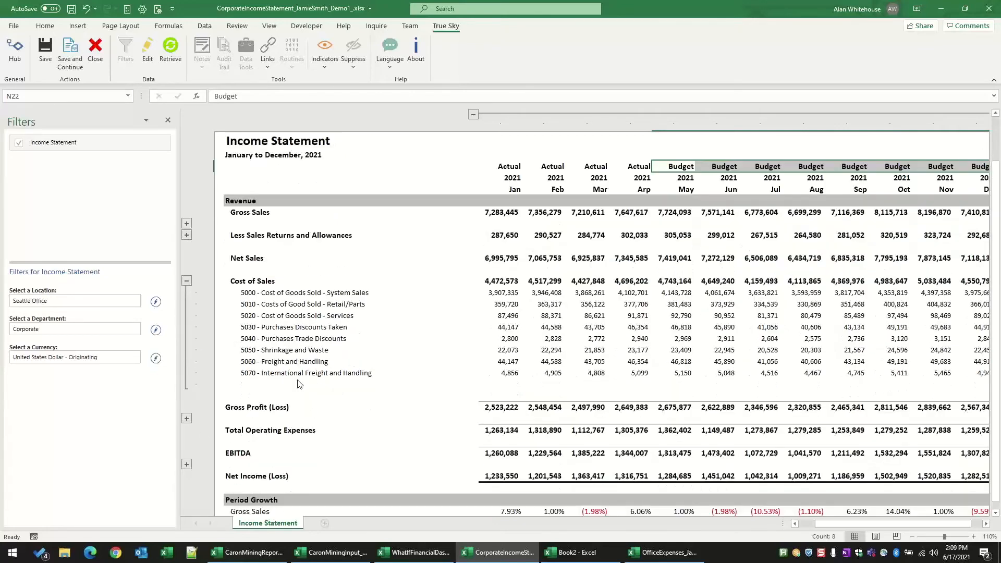
left_click(186, 419)
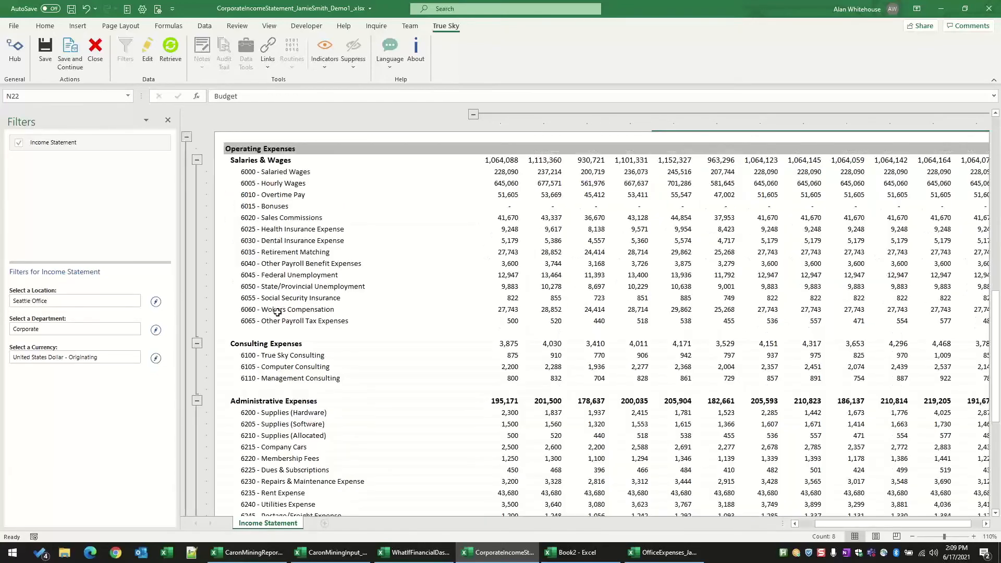
left_click(197, 160)
Step: View the available drill-down links for the January 2021 amount of 6200 - Supplies (Hardware) without running one
left_click(504, 242)
left_click(269, 62)
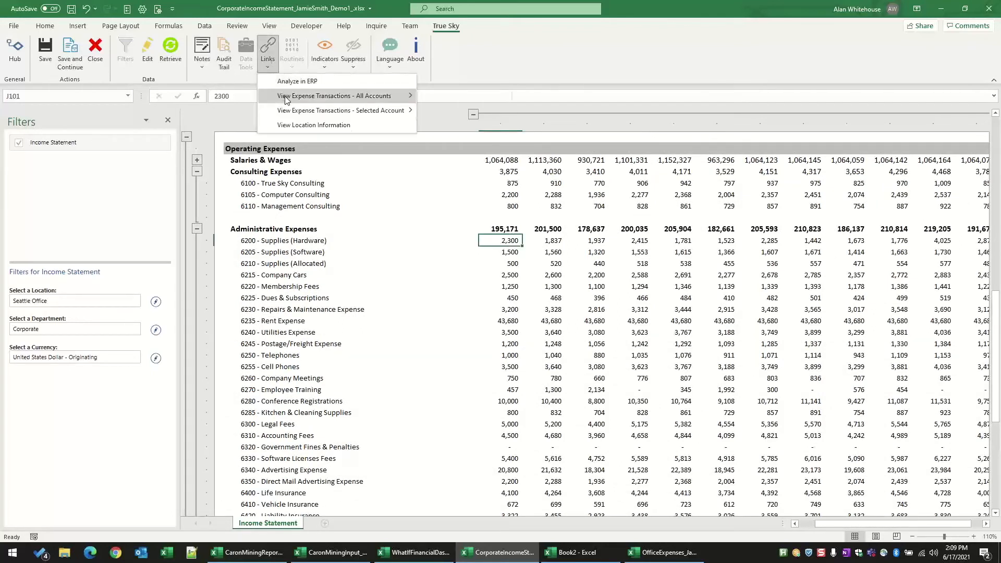
mouse_move(288, 98)
left_click(624, 278)
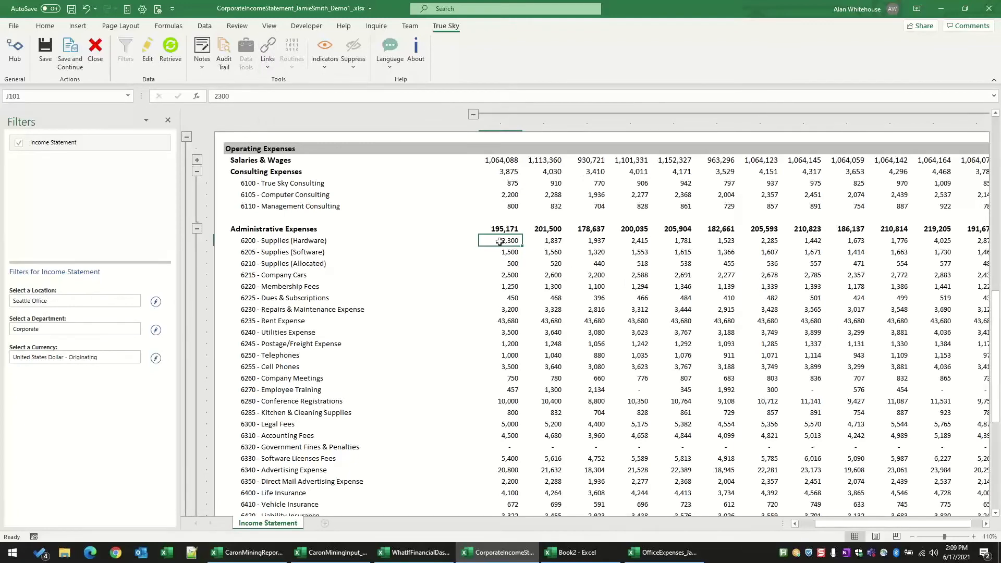
Step: Switch to the What If Financial Dashboard workbook and maximize its window
scroll(591, 305, "up", 10)
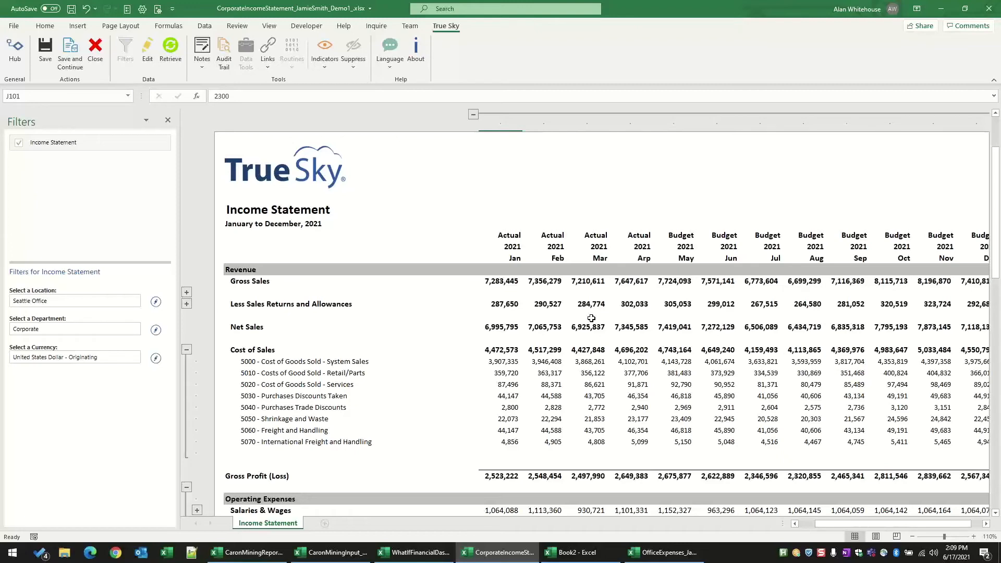
left_click(412, 556)
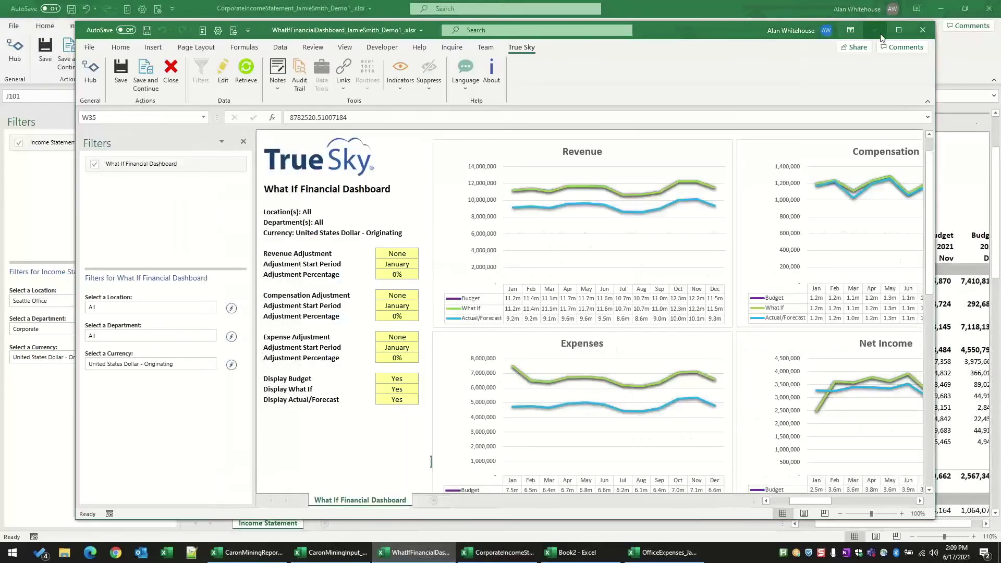
left_click(900, 30)
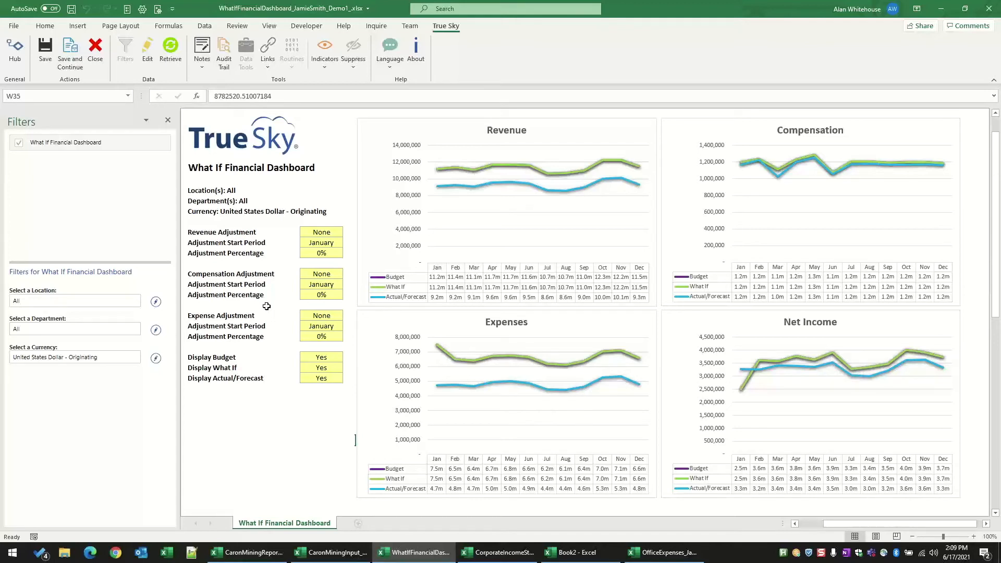
Step: Set the Revenue Adjustment to Increase, with August as the start period and 100% as the adjustment percentage
left_click(322, 237)
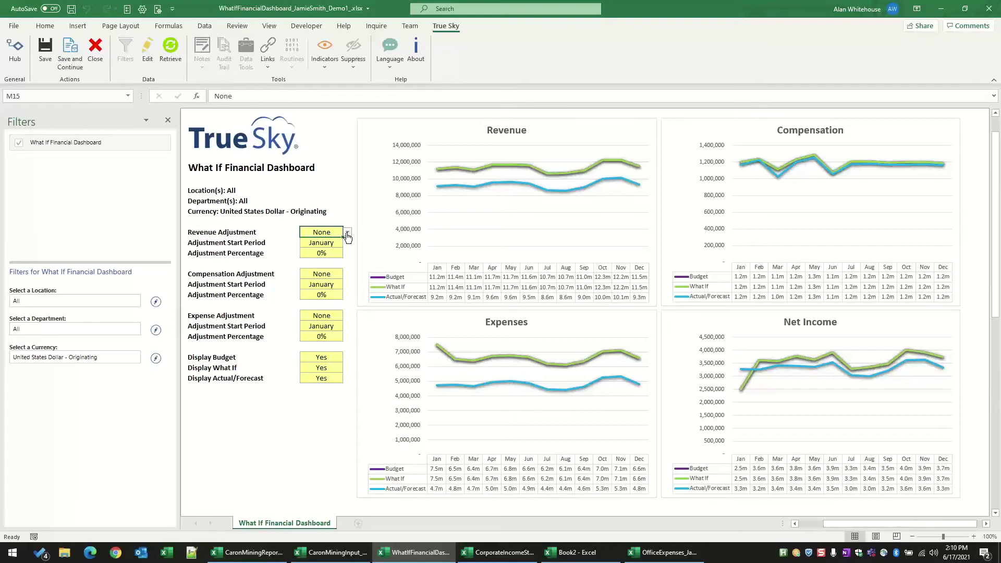
left_click(348, 236)
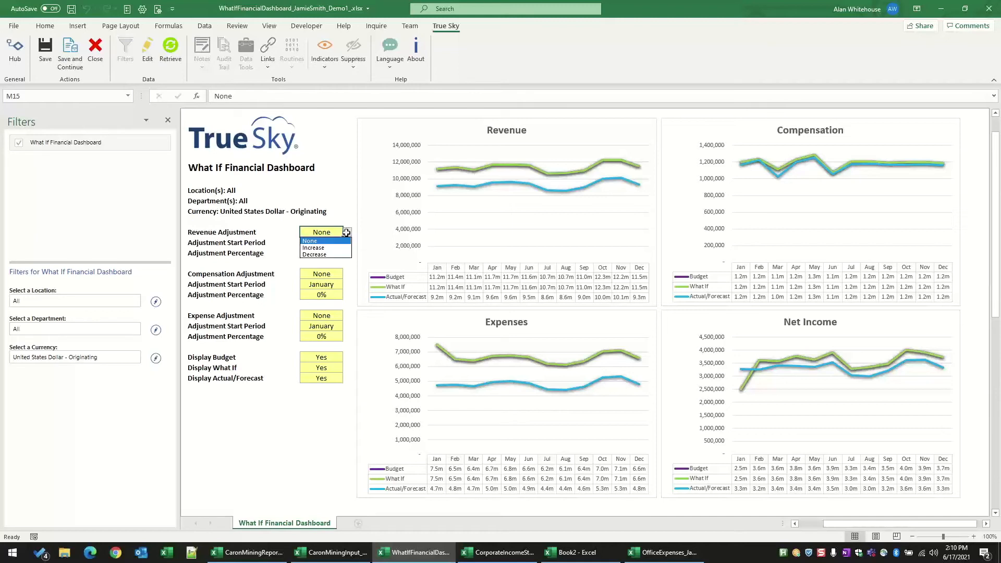
left_click(321, 250)
left_click(325, 245)
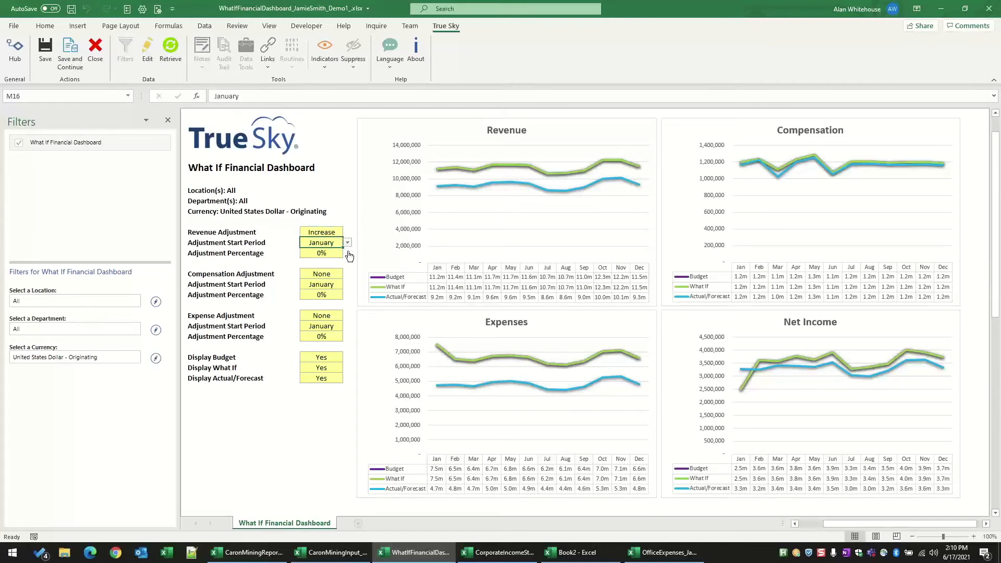
left_click(348, 243)
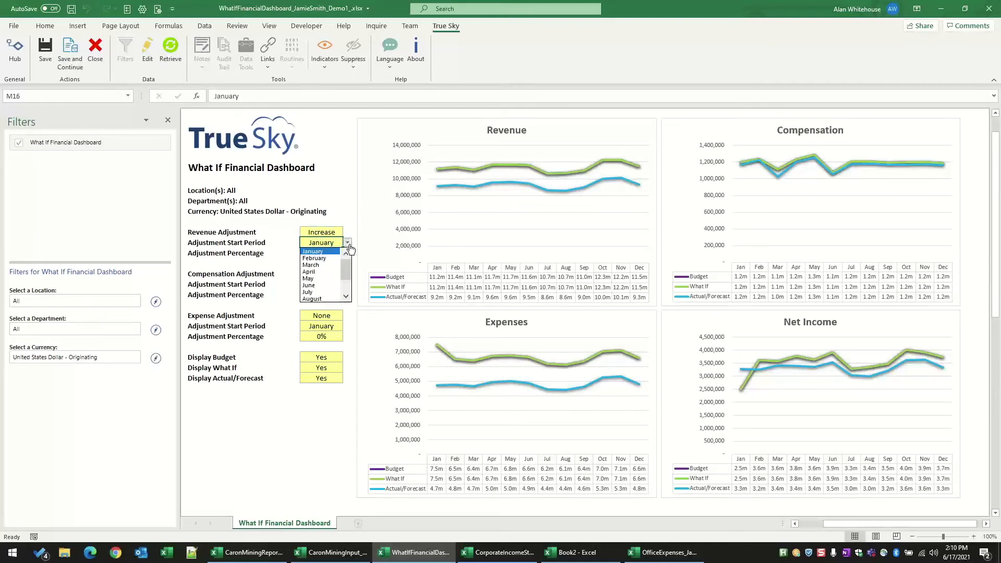
left_click(316, 299)
left_click(336, 253)
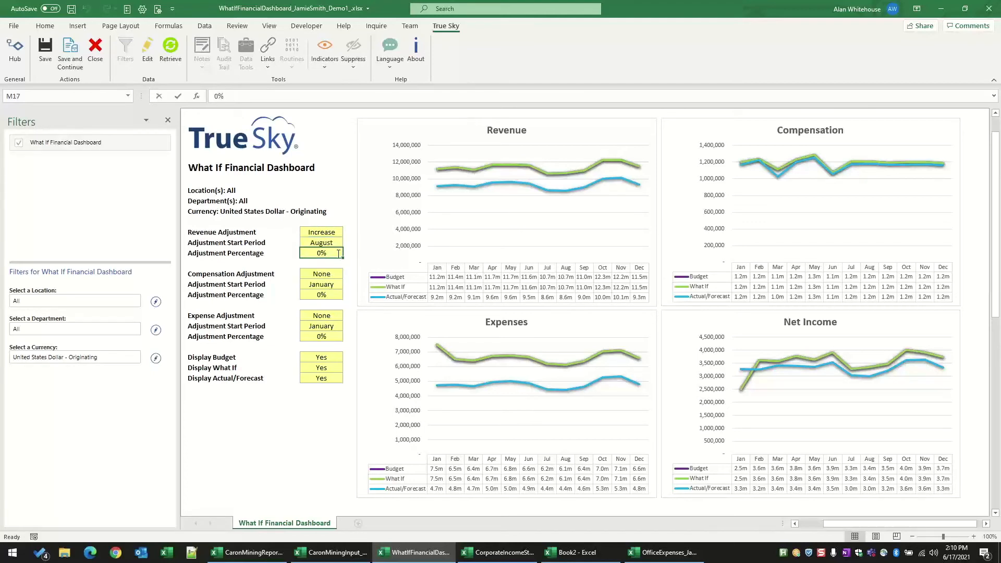
type("100")
key("Return")
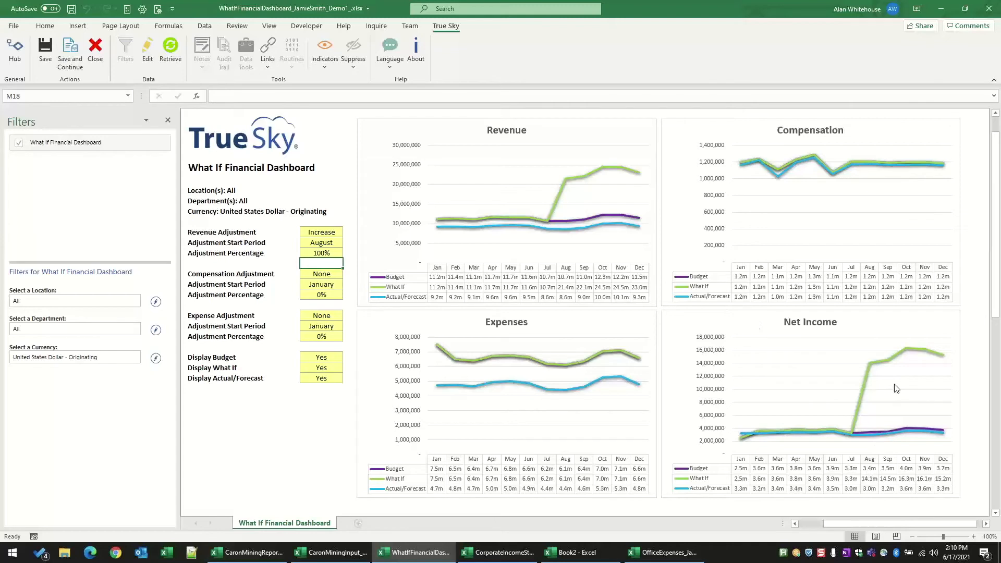
Step: Set the Compensation Adjustment to Increase, with April as the start period and 25% as the adjustment percentage
left_click(310, 272)
left_click(347, 274)
left_click(331, 289)
left_click(326, 285)
left_click(348, 284)
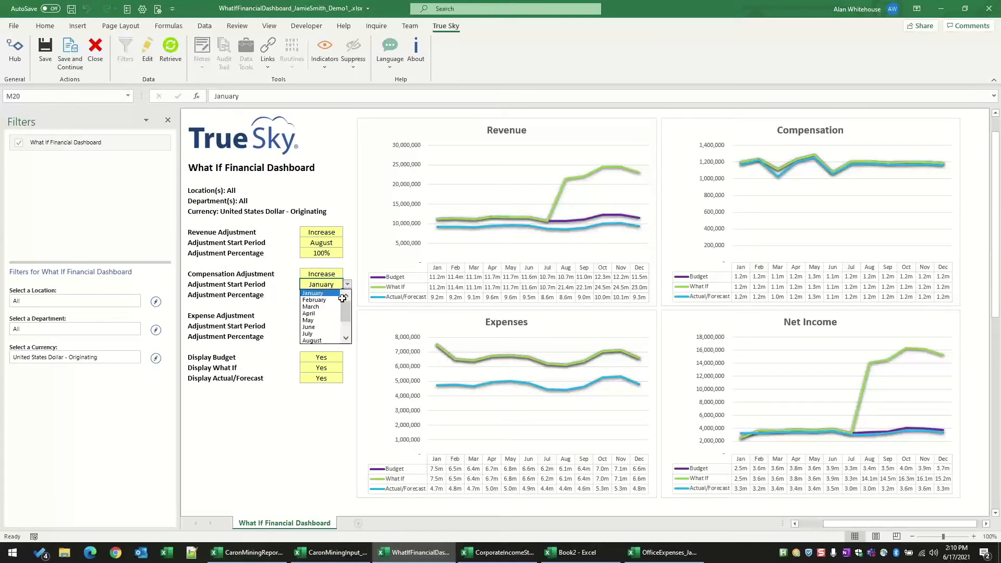
left_click(331, 314)
left_click(326, 295)
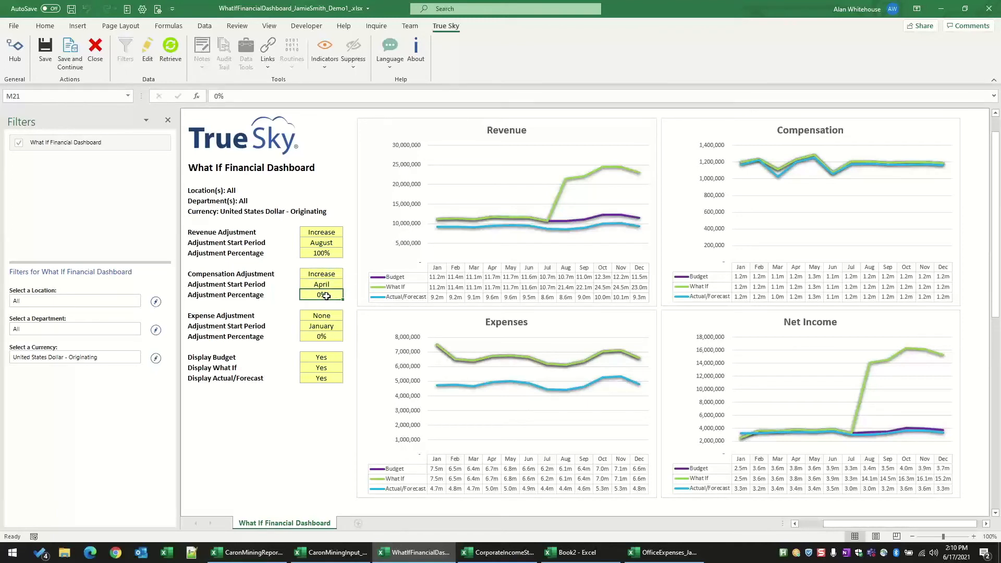
type("25")
left_click(292, 306)
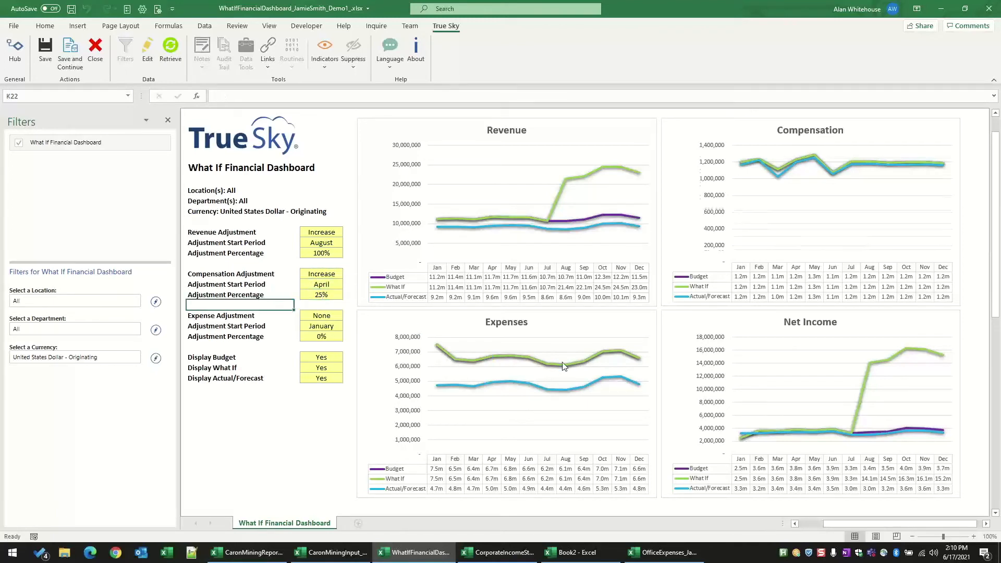
Step: Keep the Expense Adjustment at None, and set its start period to February and its adjustment percentage to 50%
left_click(321, 315)
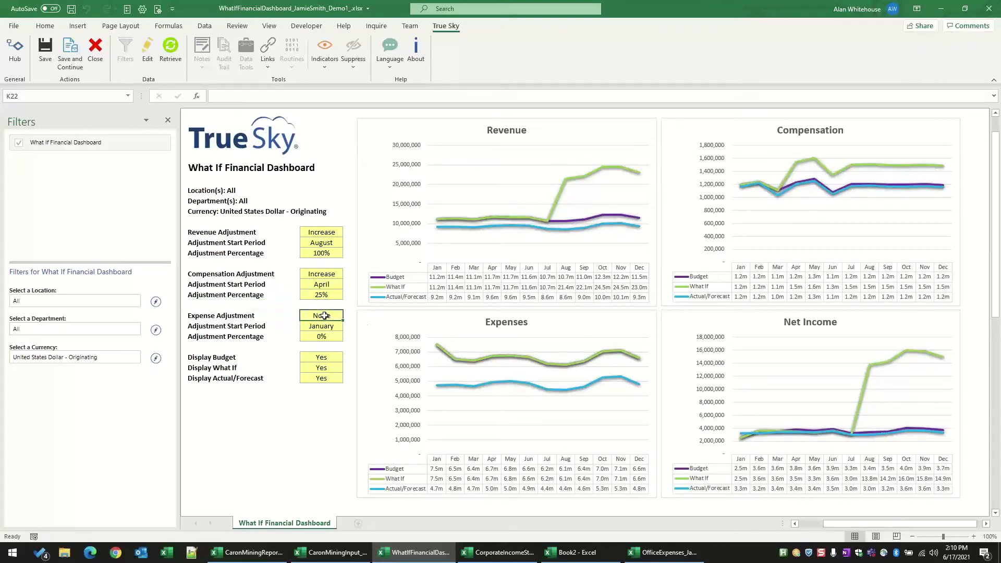
left_click(347, 315)
left_click(328, 325)
left_click(329, 326)
left_click(347, 326)
left_click(334, 342)
left_click(328, 337)
type("50")
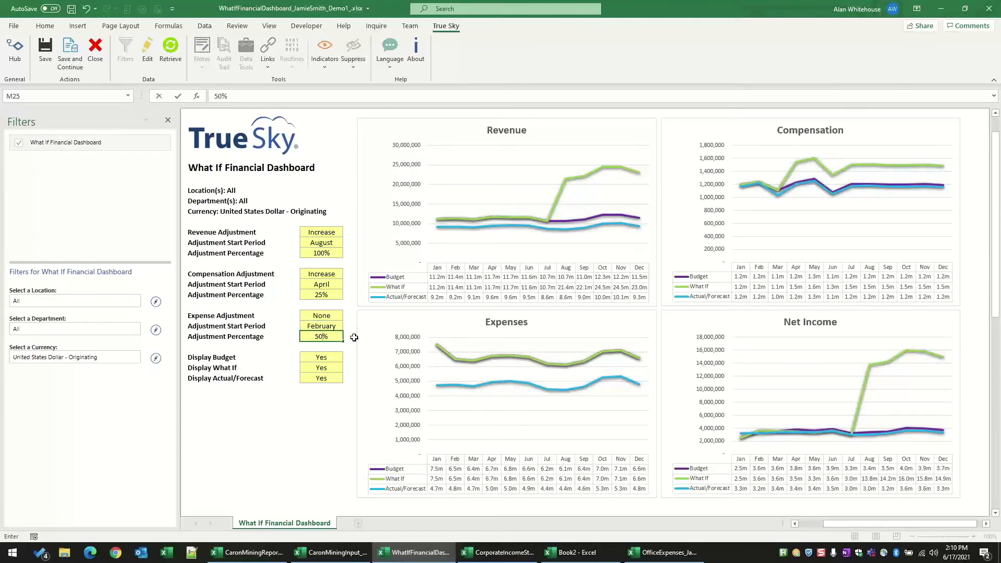
key("Return")
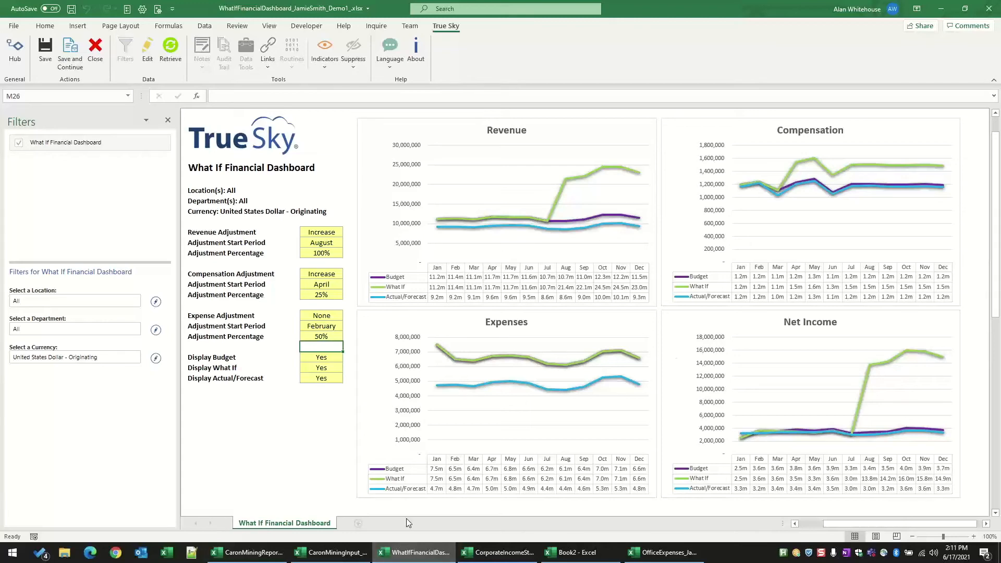
Step: Switch to the CaronMiningInput workbook's Statistics sheet and set Average Tons/Day to 100 for January and February
left_click(350, 557)
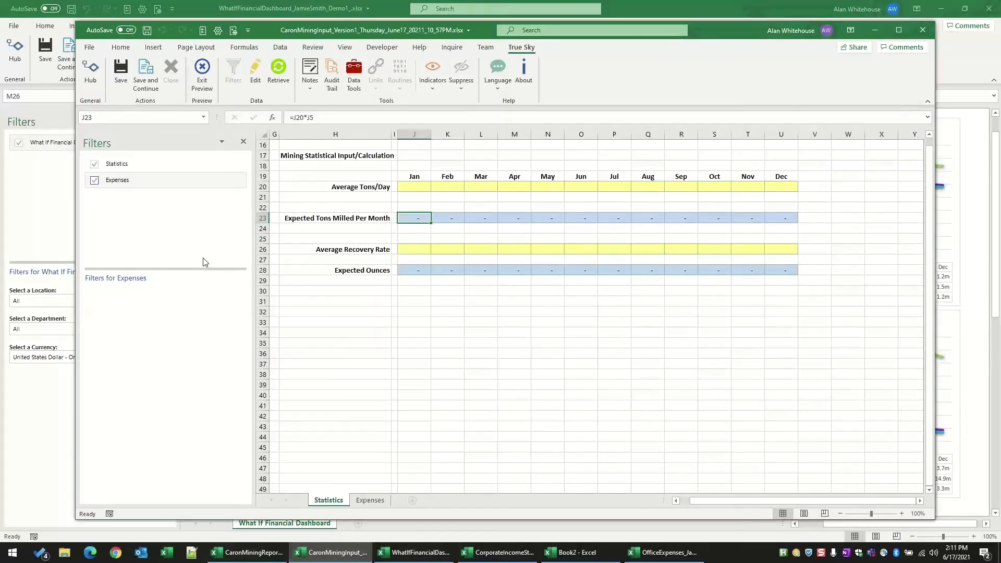
left_click(137, 166)
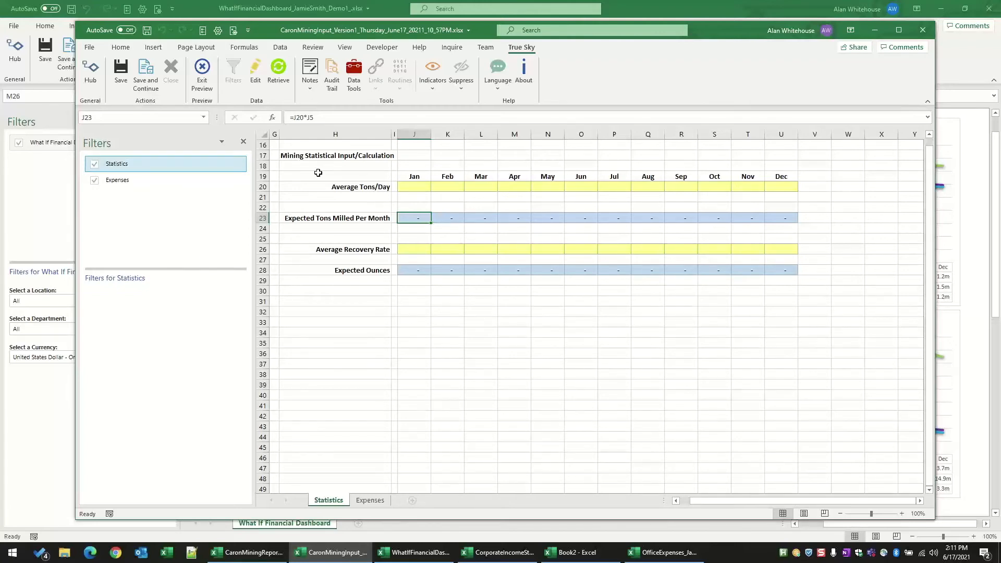
left_click(421, 188)
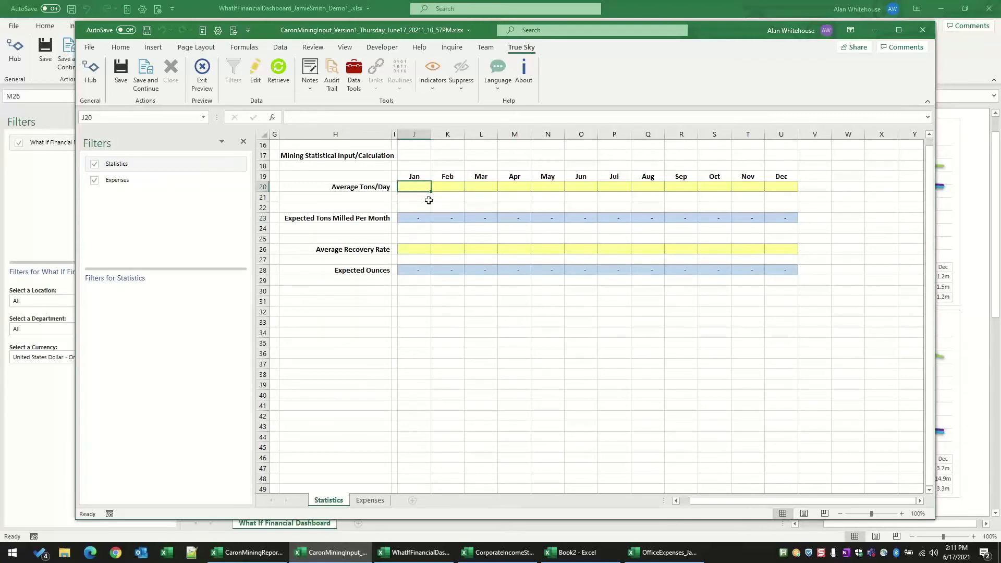
type("100")
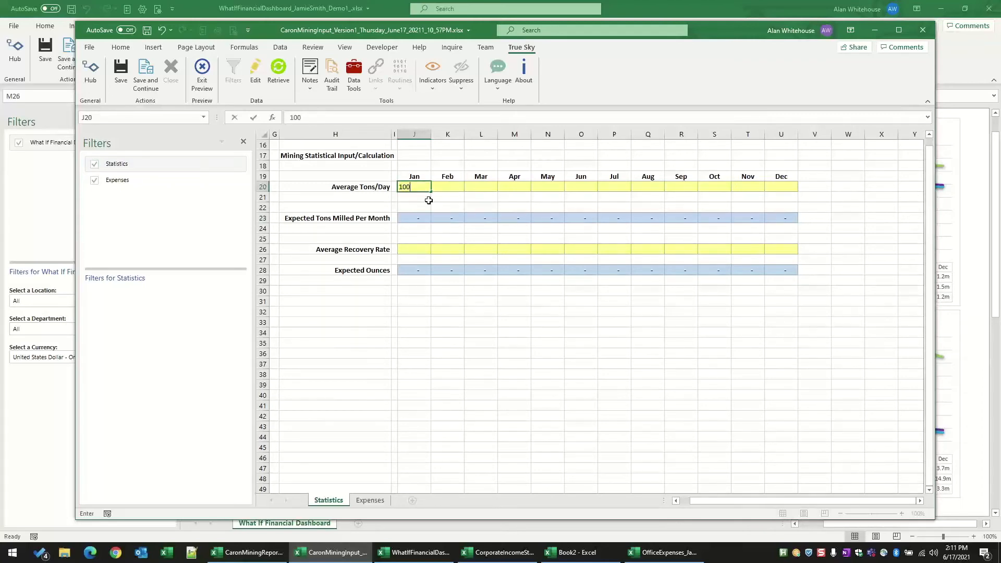
key("Tab")
type("200")
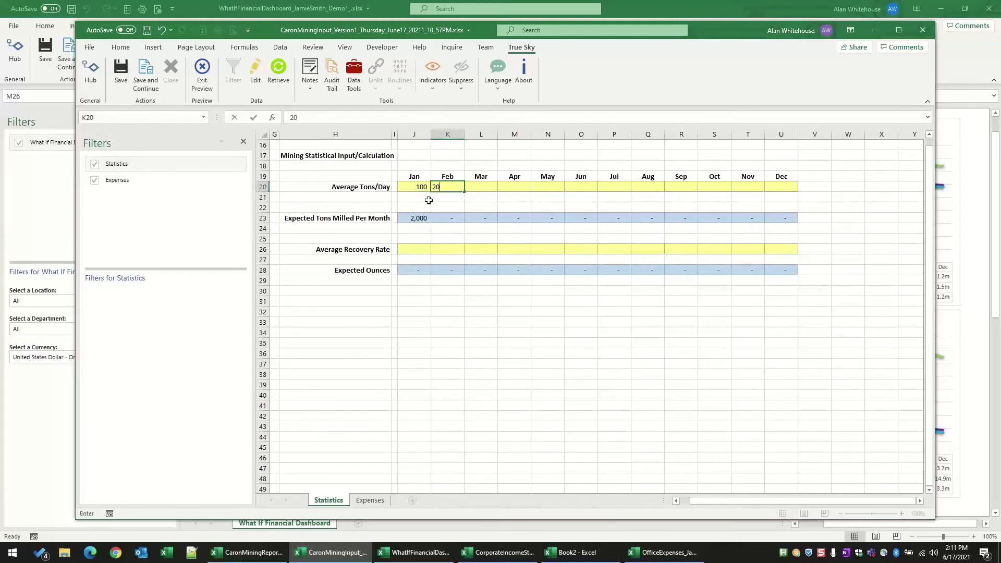
key("BackSpace")
key("BackSpace")
key("BackSpace")
type("100")
key("Tab")
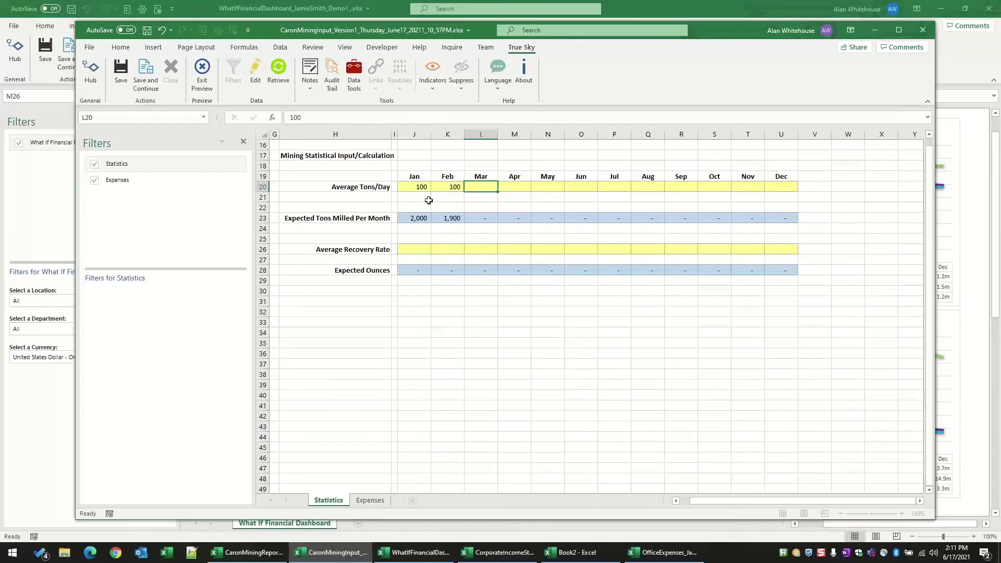
Step: Set the March Average Tons/Day to 100 in the mining statistics
type("1000")
key("Return")
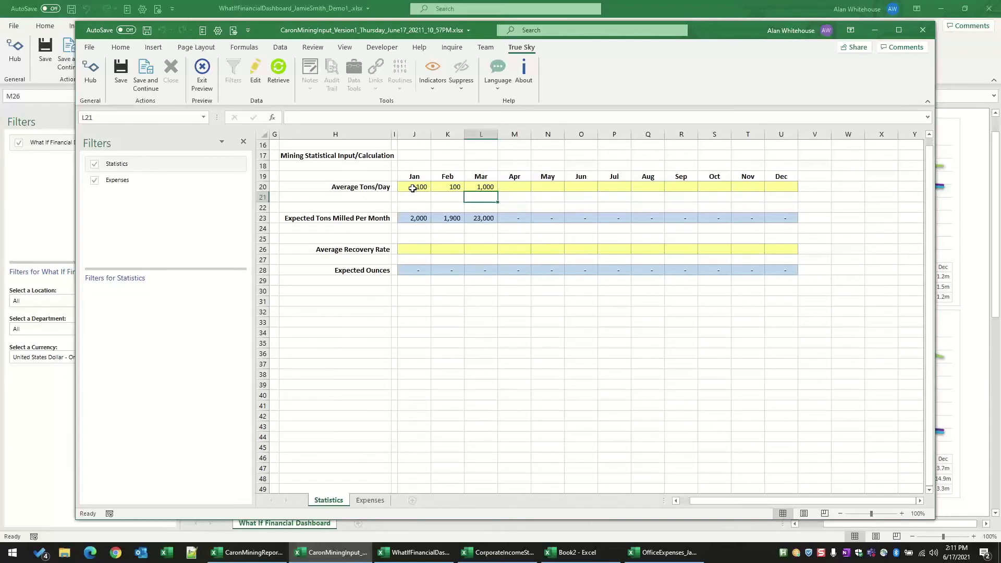
left_click(475, 186)
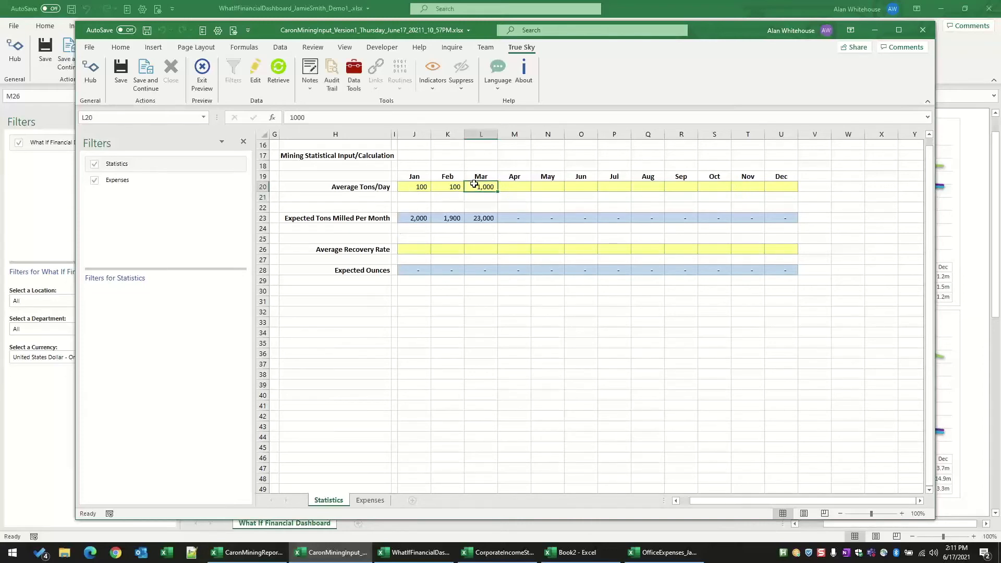
type("100")
key("Return")
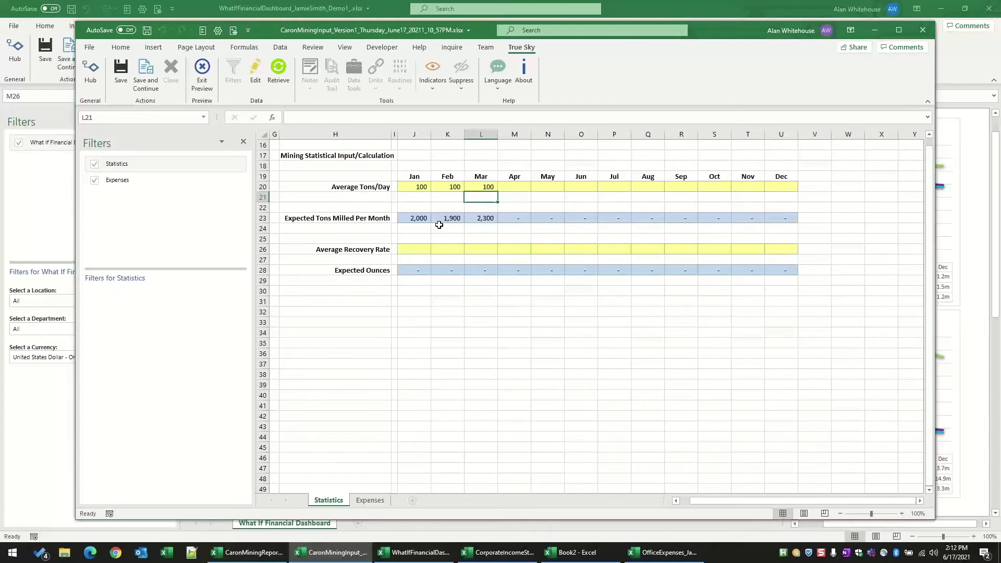
Step: Set the Average Recovery Rate to 1% for January, 2% for February and 4% for March
left_click(409, 254)
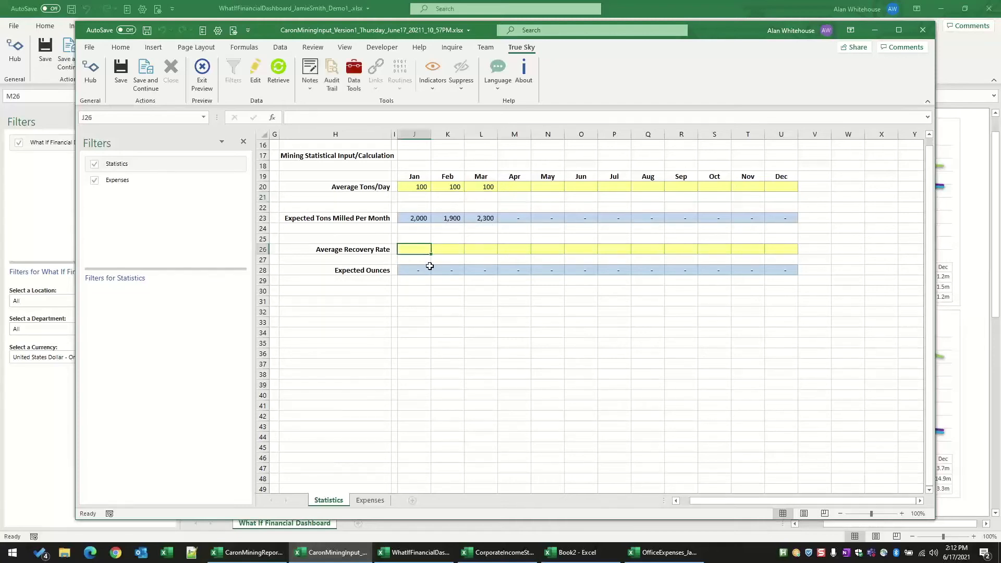
type("1")
key("Tab")
type("2")
key("Tab")
type("4")
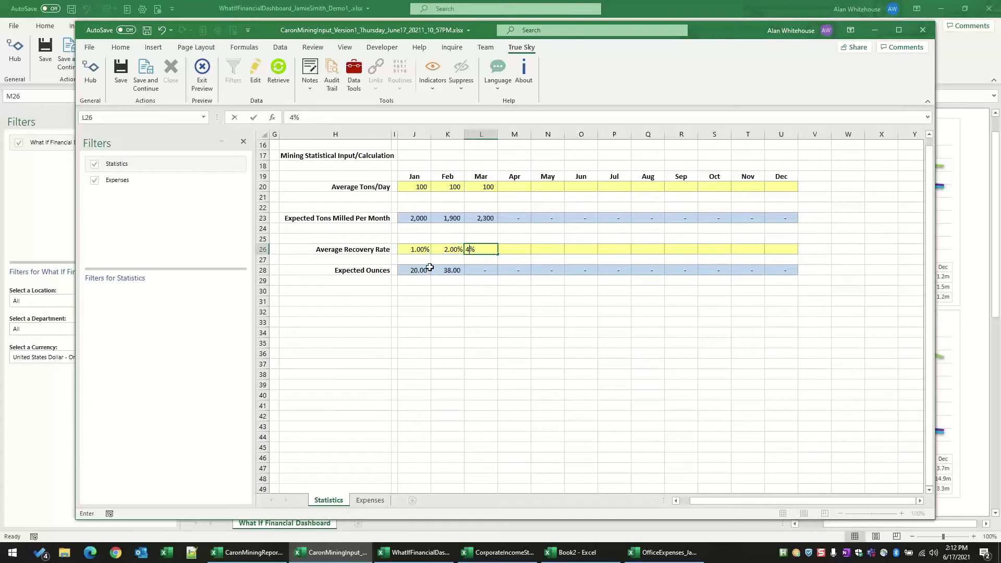
key("Tab")
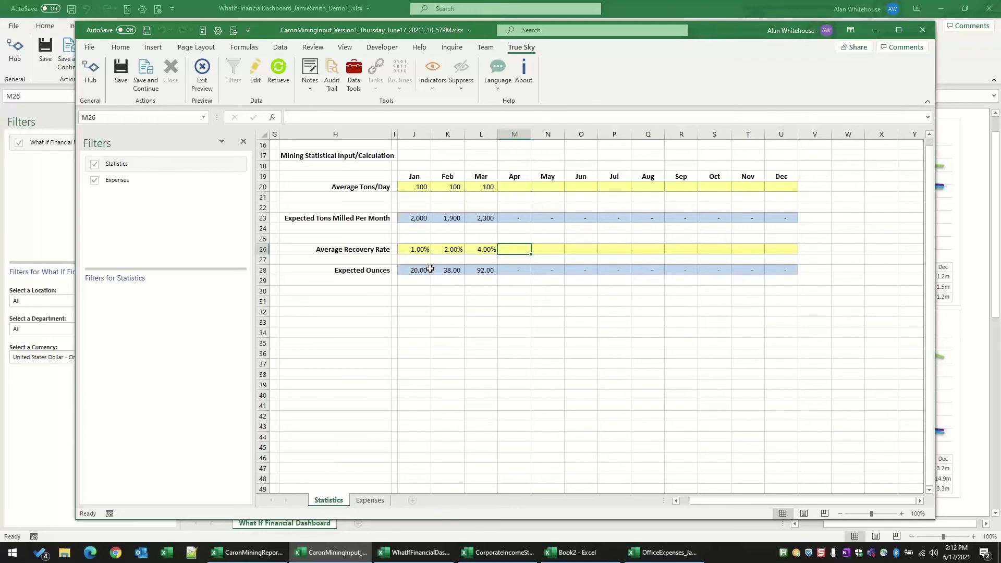
Step: Open the Expenses sheet and enter January amounts of 1,000 for Warehousing and 3,000 for Engineering
left_click(131, 184)
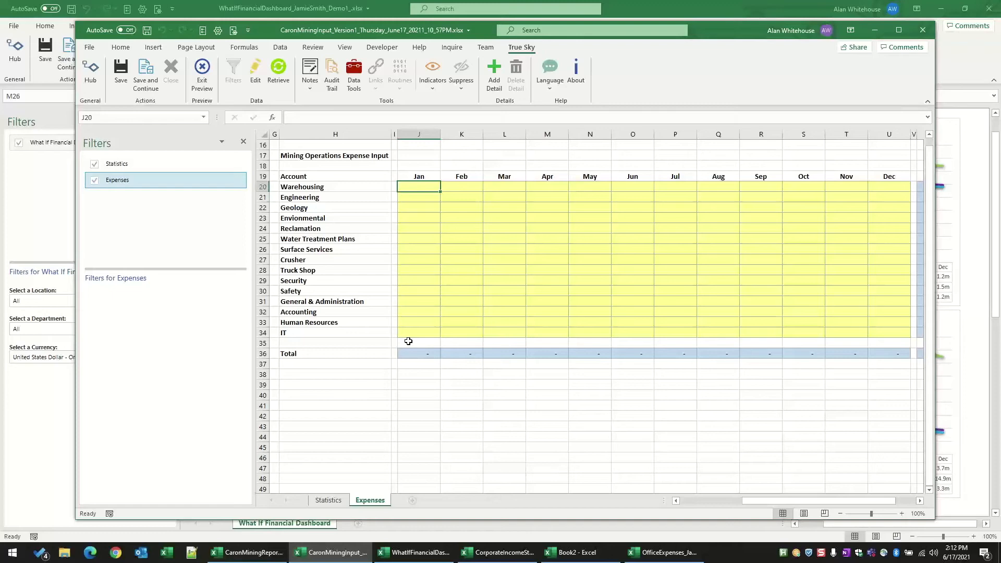
left_click(419, 188)
type("1,000")
key("Return")
type("3,000")
key("Return")
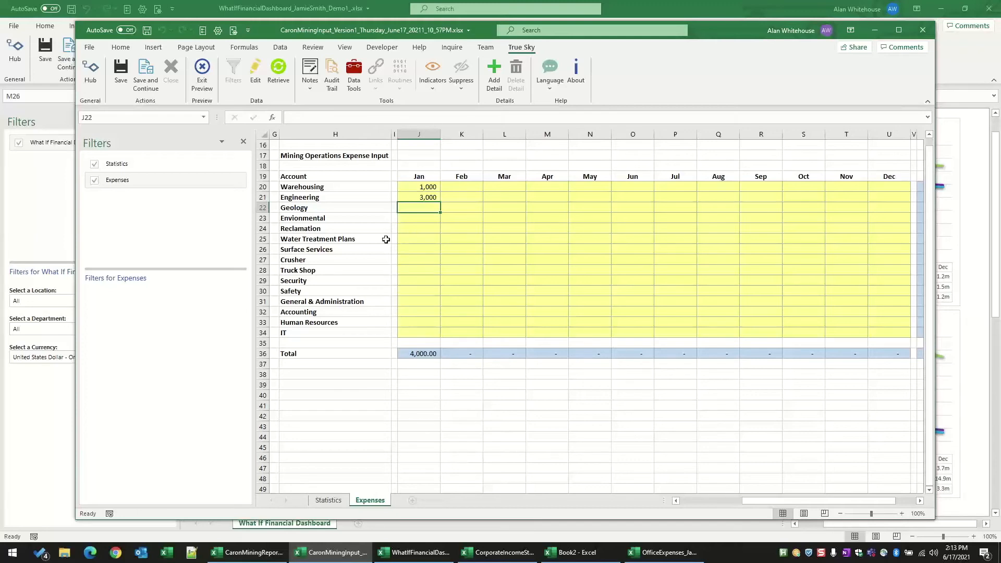
Step: Clear the January Engineering amount and add a detail line beneath the Engineering account
left_click(416, 250)
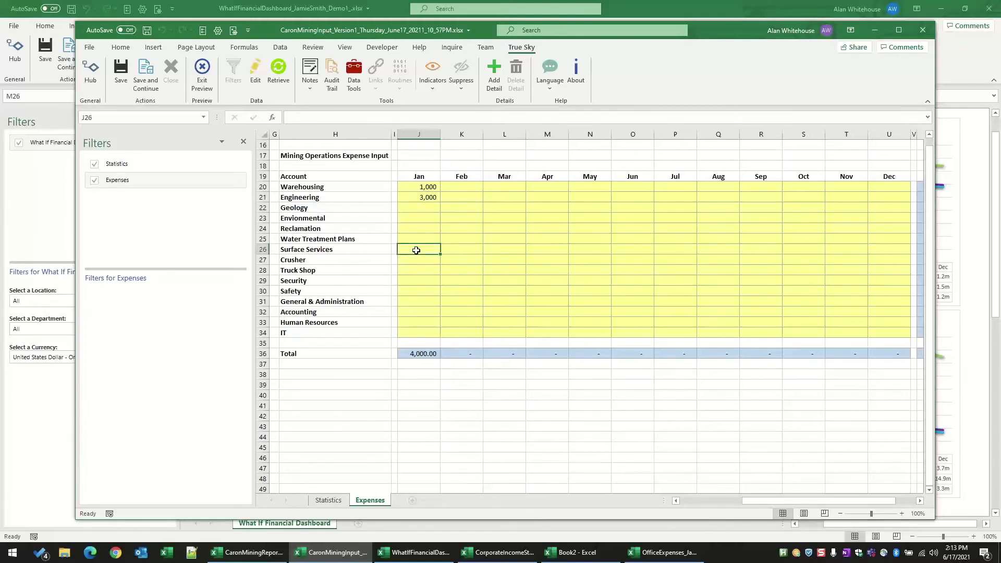
left_click(423, 202)
key("Delete")
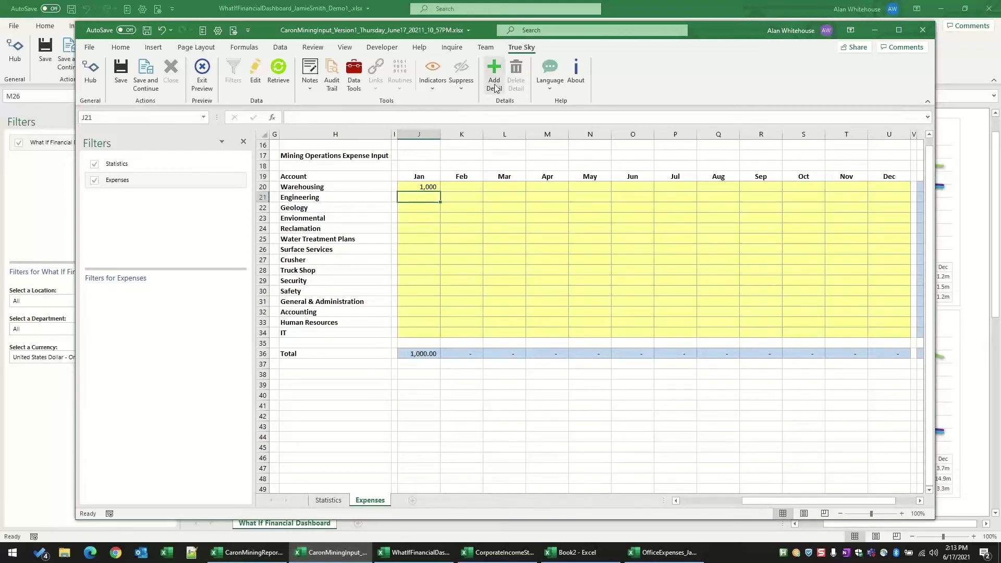
left_click(495, 83)
Step: Add a detail line named Wetlands Survey under the Envionmental account, with 1,000 in January
left_click(438, 228)
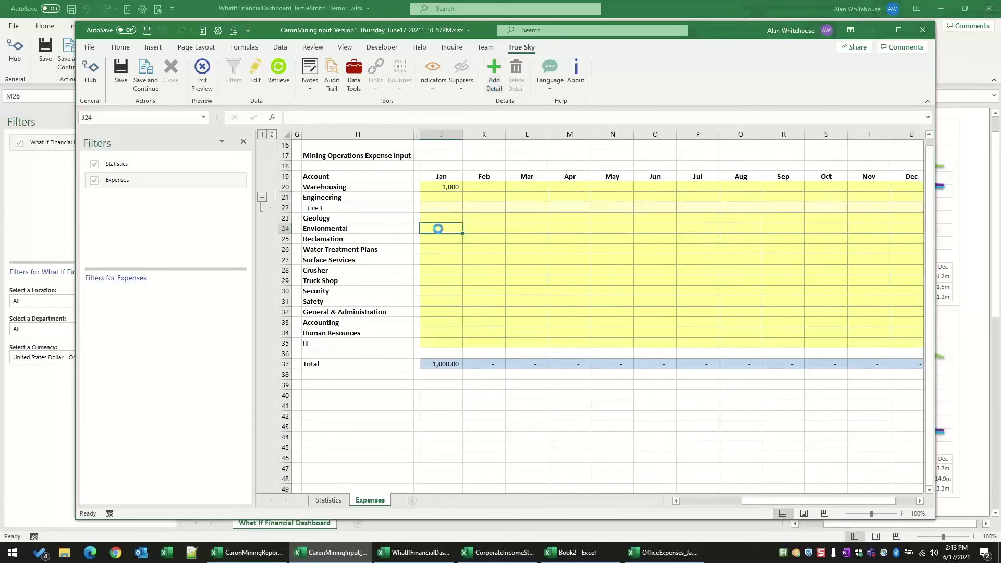
left_click(494, 78)
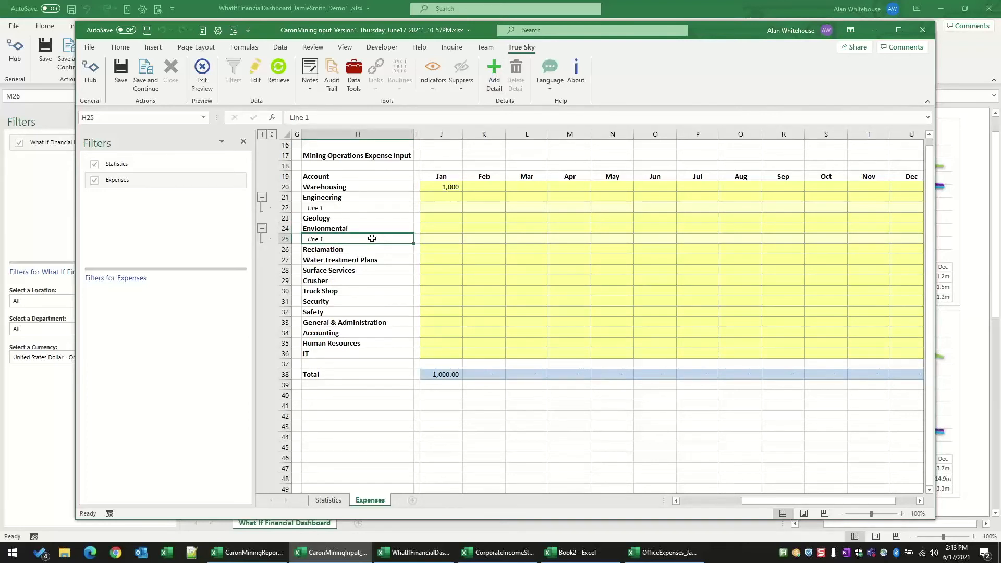
type("Wetlan")
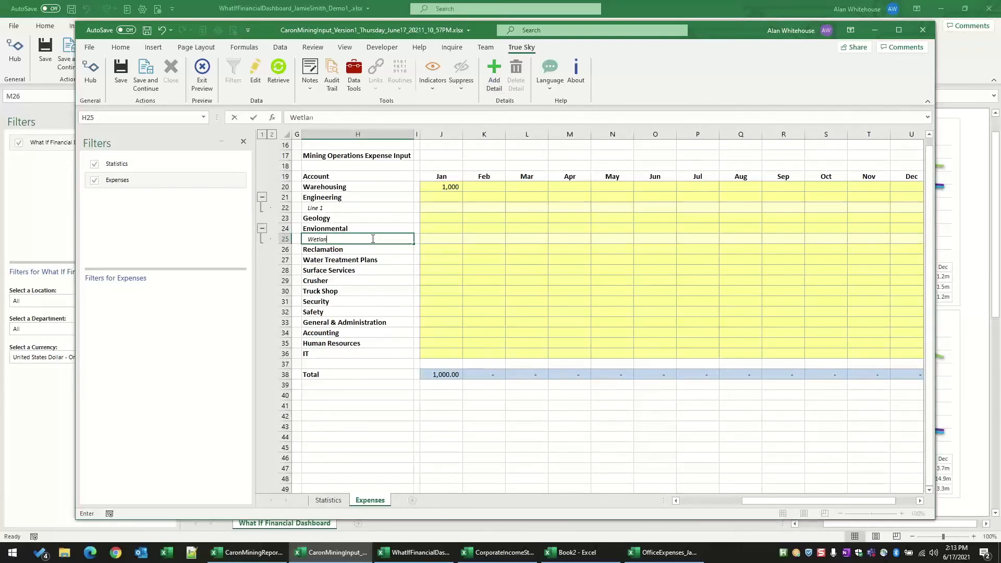
type("ds Surve")
key("Tab")
key("Tab")
type("1000")
key("Return")
Step: Add a second Envionmental detail line named "This environmental survey", with 6,000 in February
left_click(372, 238)
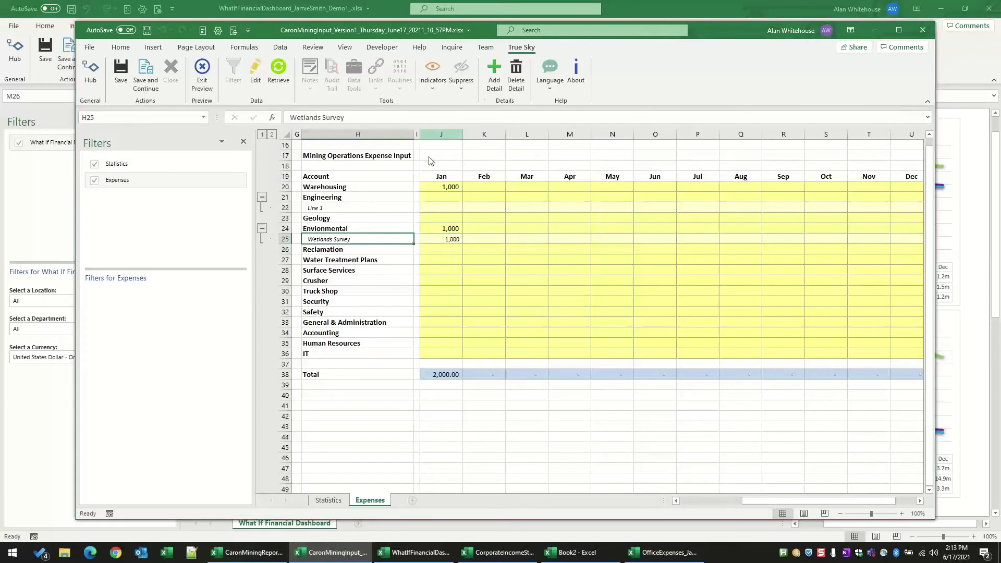
left_click(493, 79)
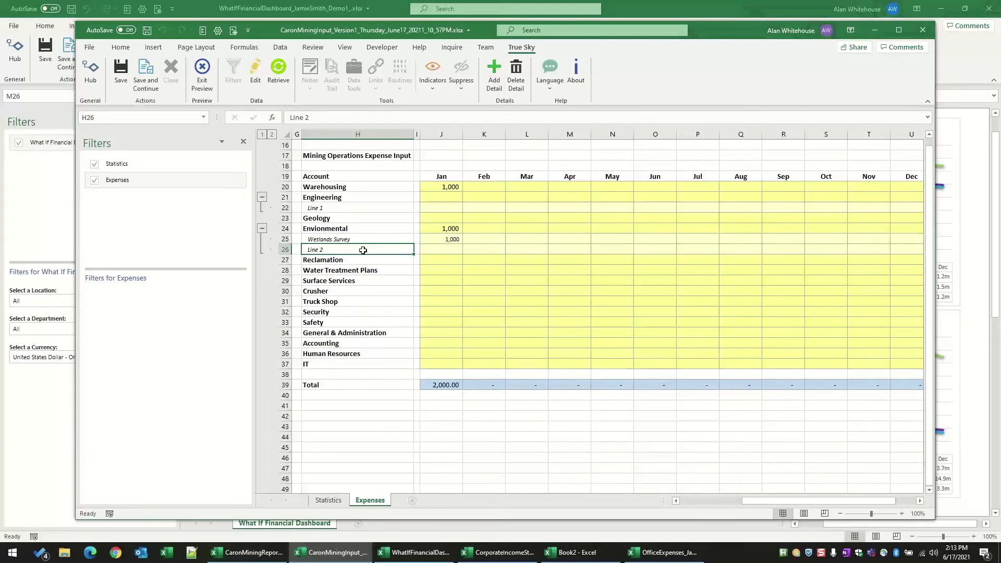
type("This environment l survey")
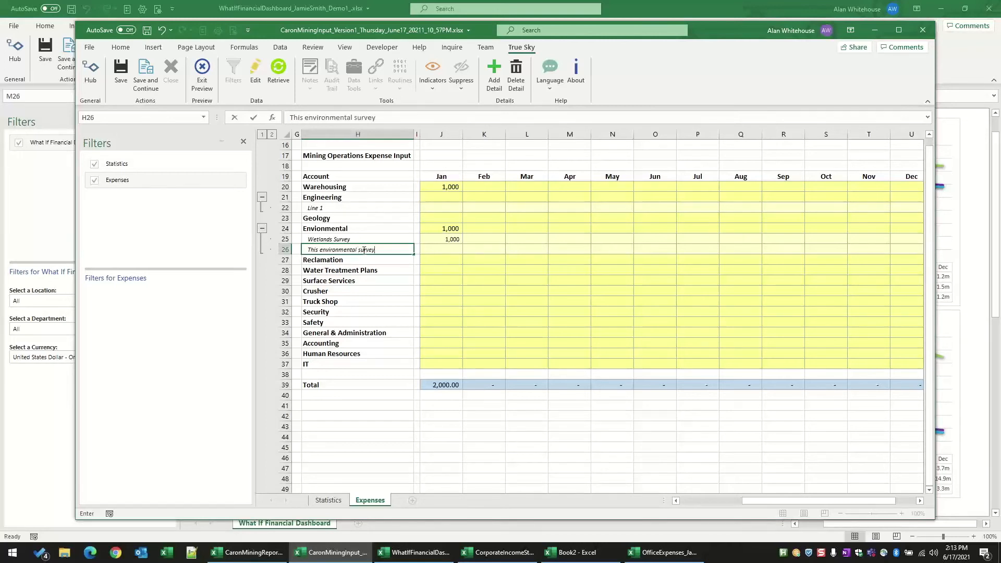
key("Tab")
key("Tab")
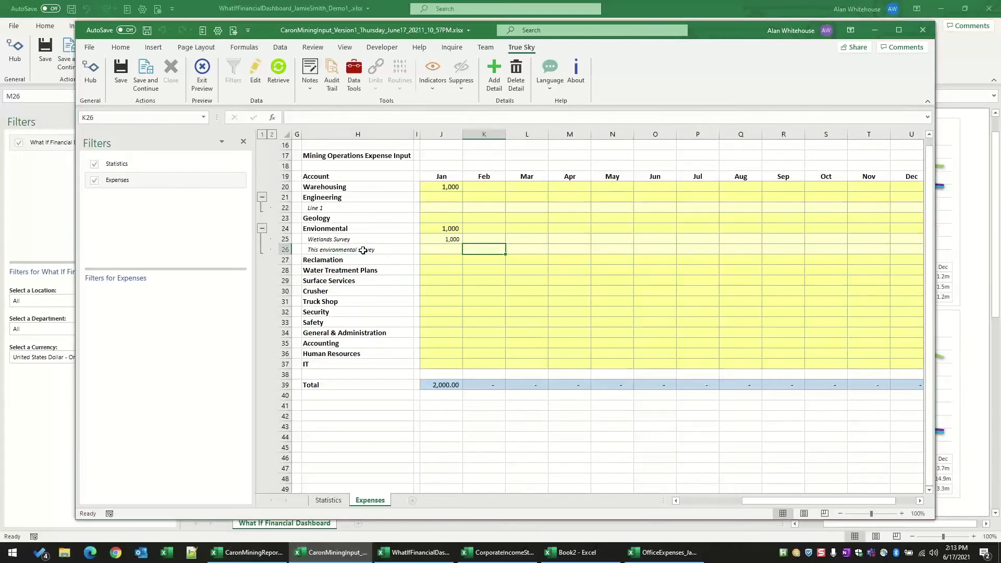
type("6000")
key("Return")
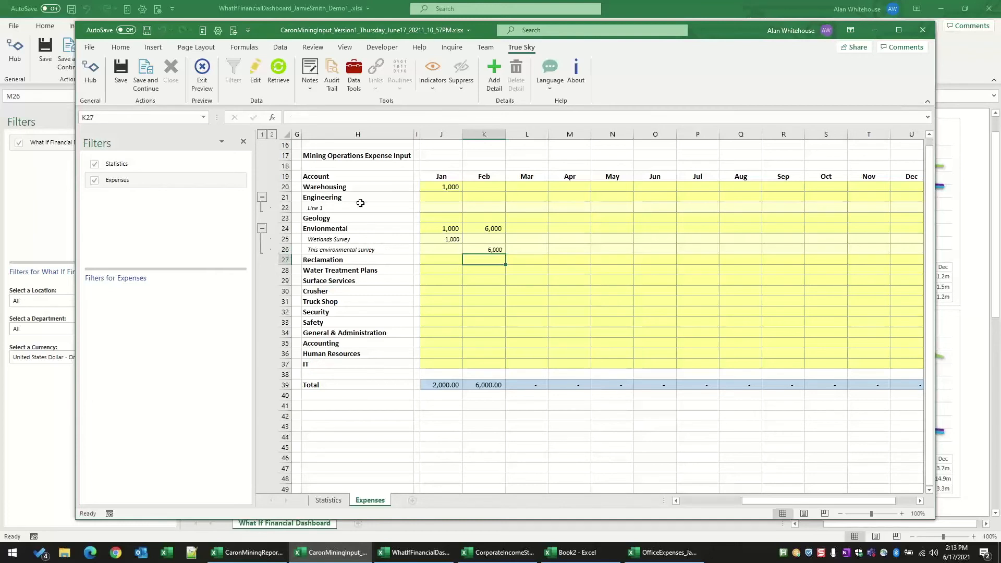
Step: Rename the Engineering detail line to Rock Survey and enter 3,000 for March
left_click(353, 207)
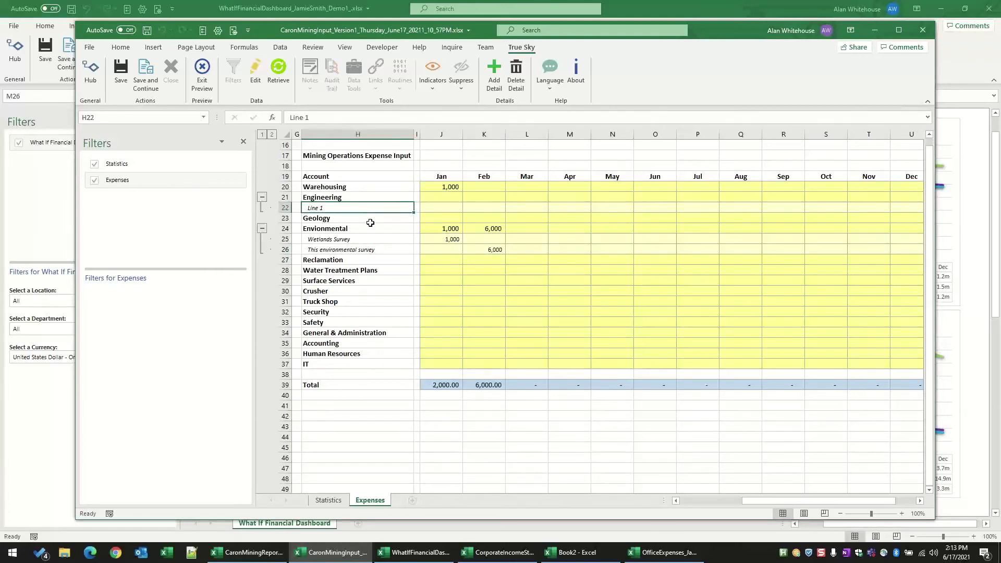
type("Rock Survey")
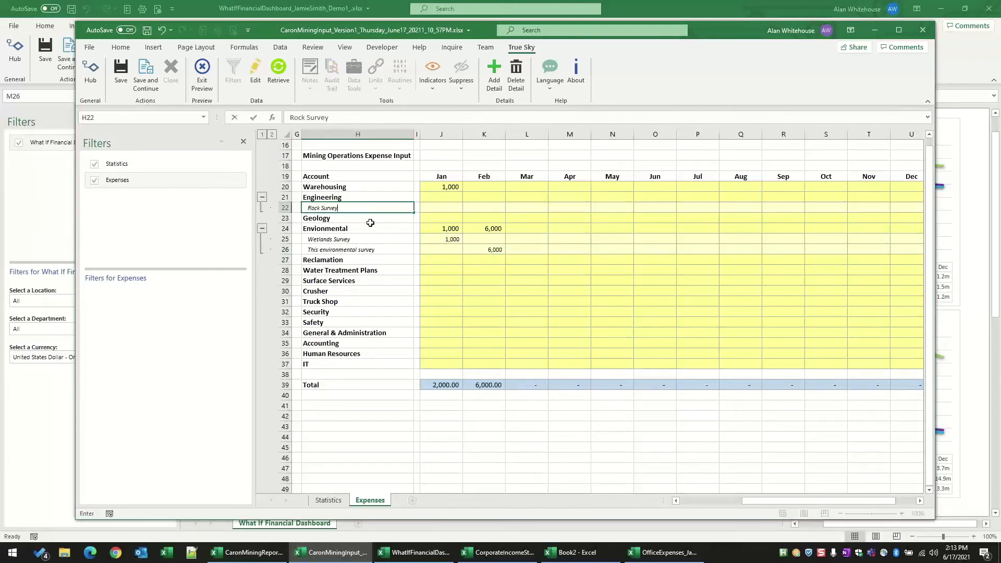
key("Right")
key("Right")
key("Right")
key("Right")
key("Right")
key("Left")
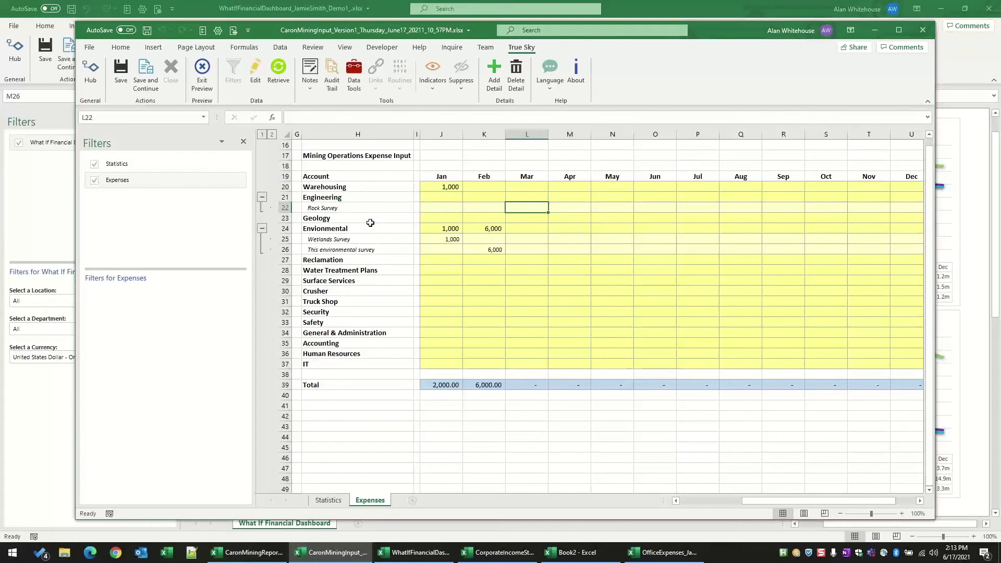
type("3000")
key("Return")
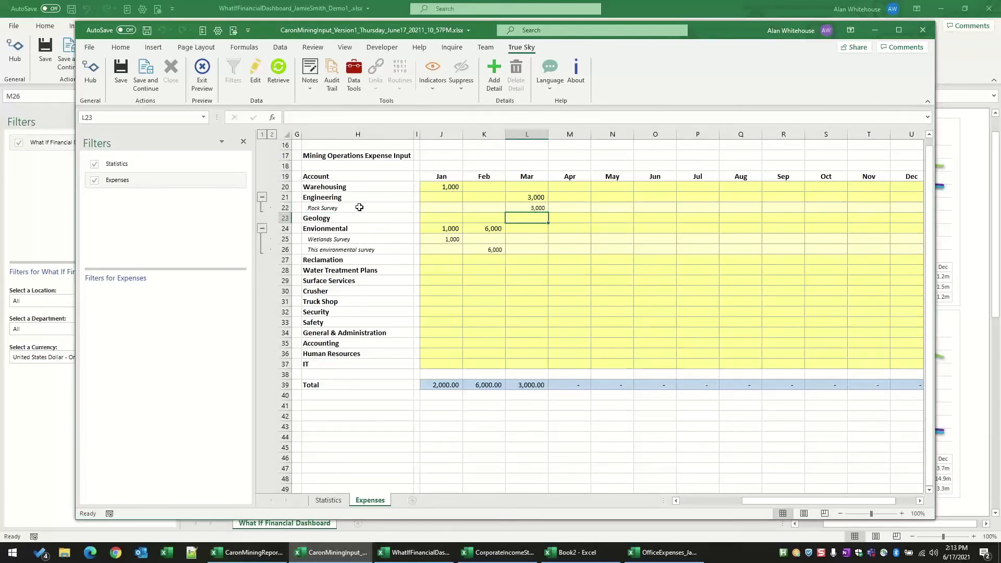
Step: Collapse the detail lines under the Engineering and Envionmental accounts
left_click(263, 197)
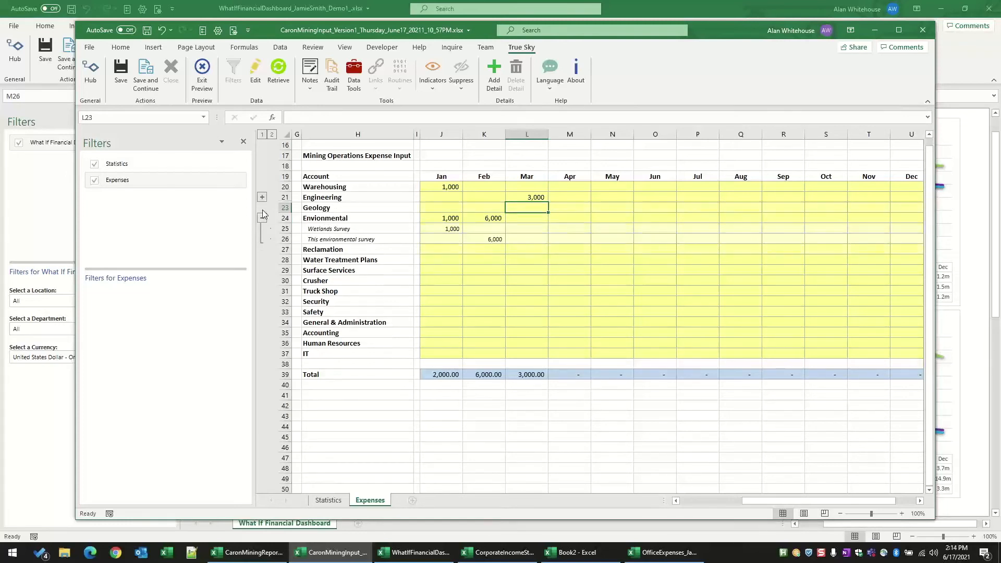
left_click(262, 218)
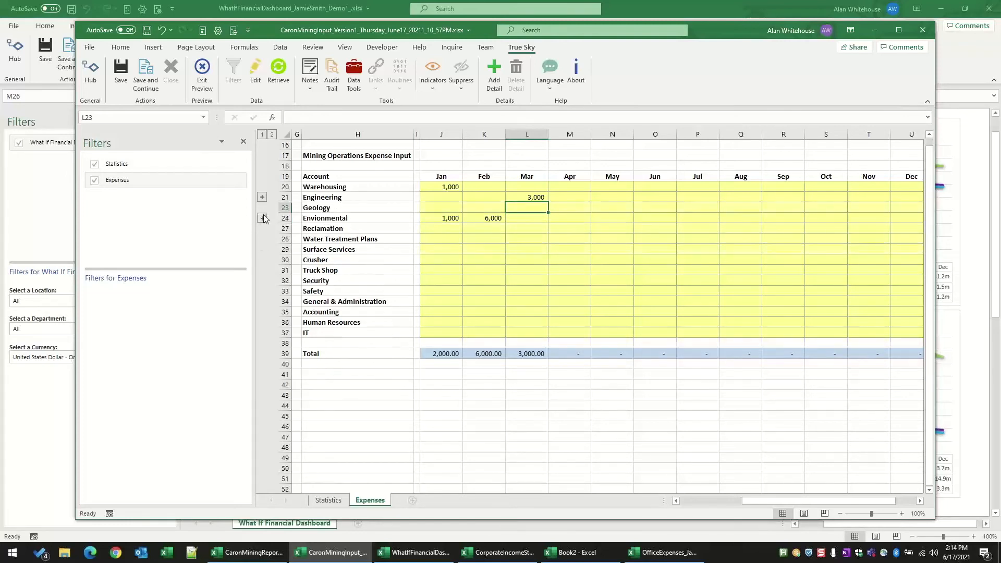
left_click(263, 218)
left_click(262, 218)
Step: Add a detail line named New Truck 1 under the Truck Shop account, with 500,000 in April
left_click(444, 271)
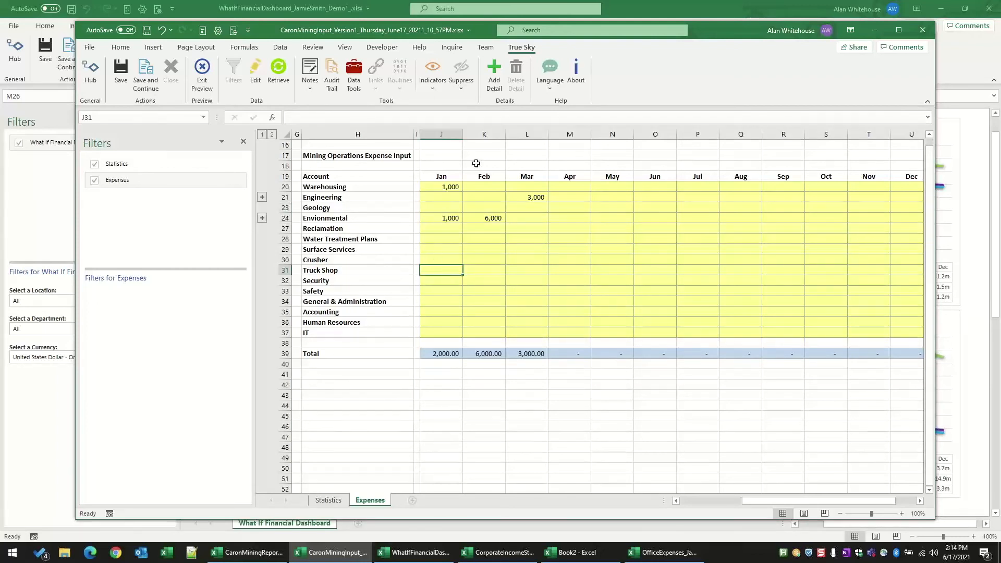
left_click(494, 73)
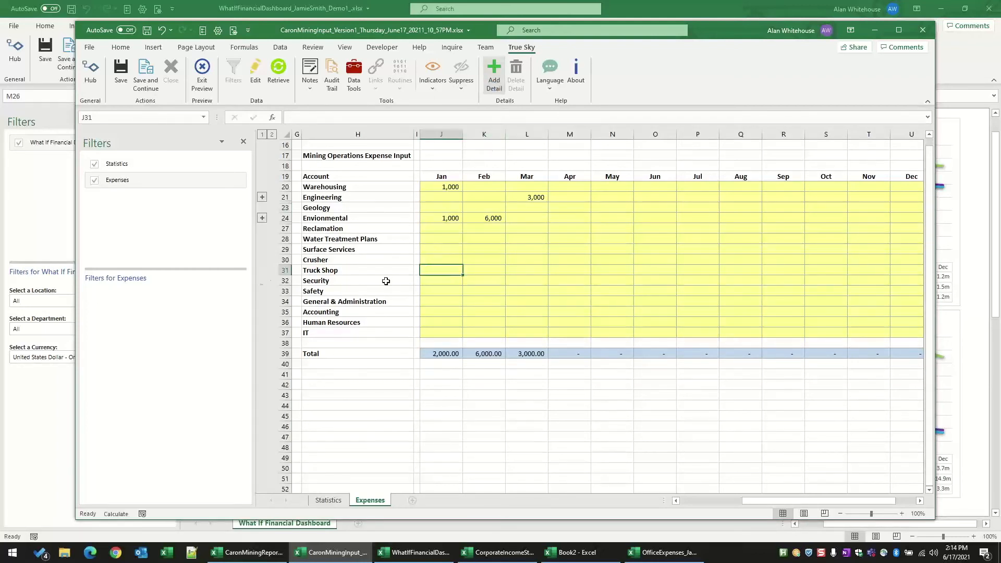
type("New Truck 1")
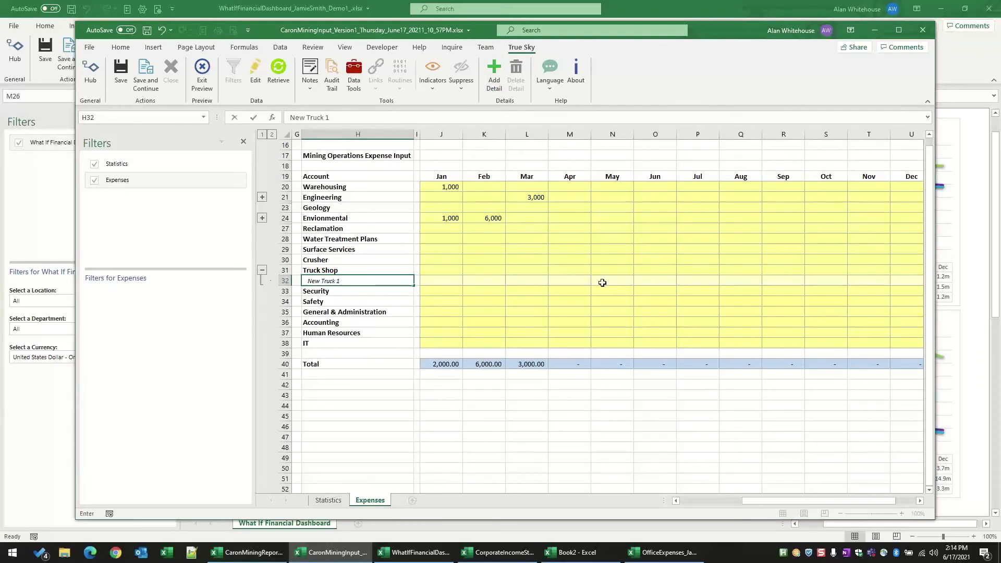
left_click(579, 279)
type("500,0")
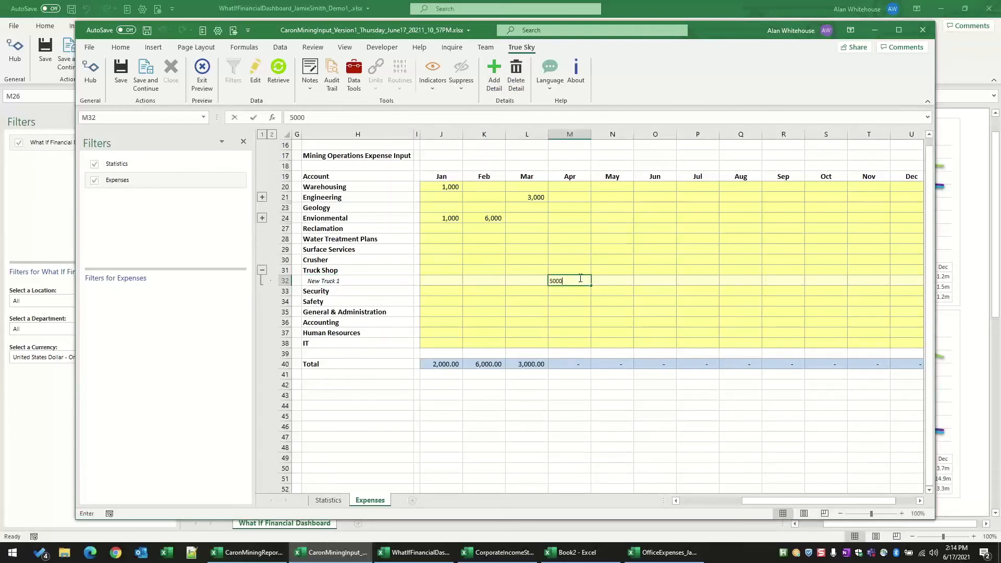
type("00")
key("Return")
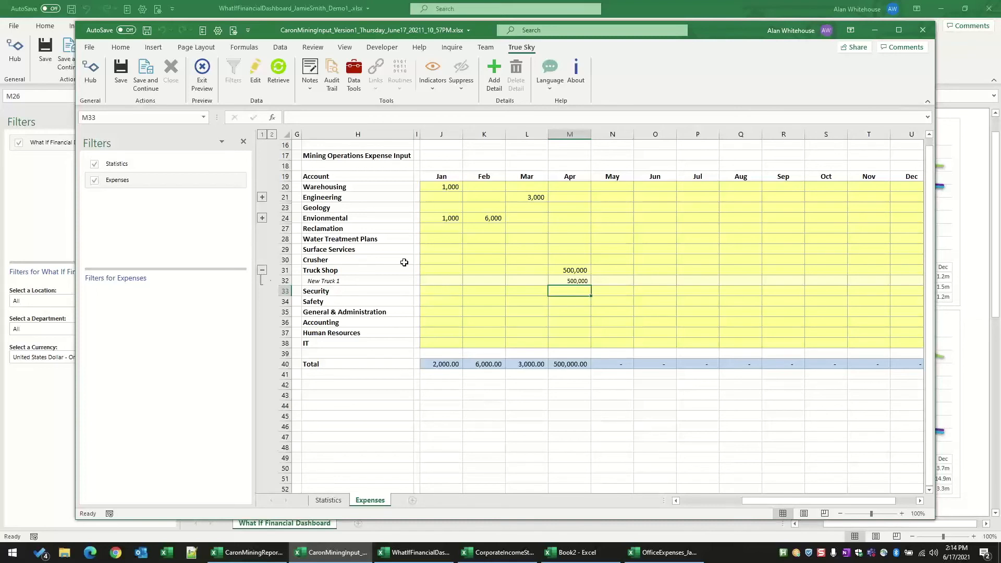
Step: Collapse the detail line under the Truck Shop account, and bring up the CaronMiningReport workbook in a maximized window
left_click(263, 271)
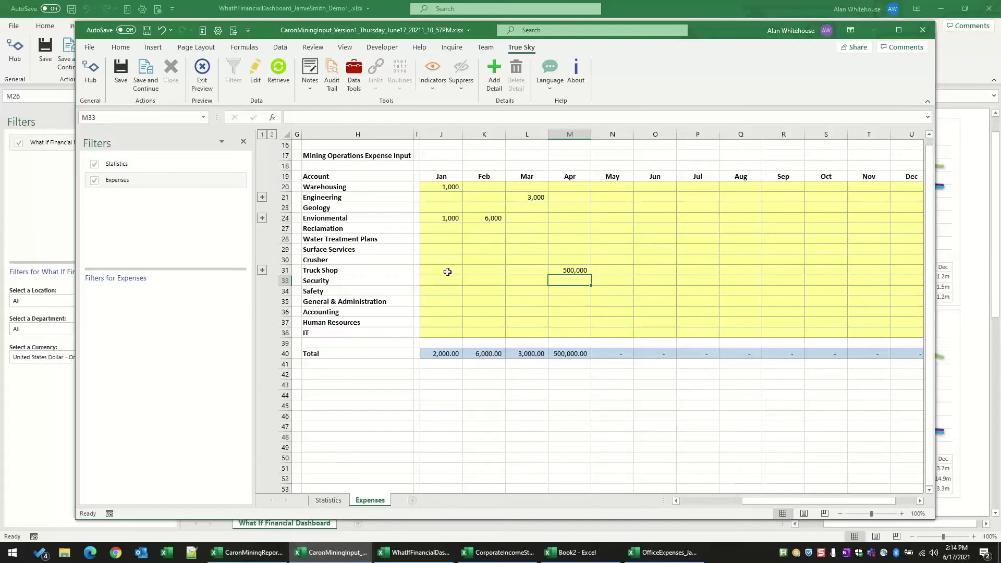
left_click(246, 557)
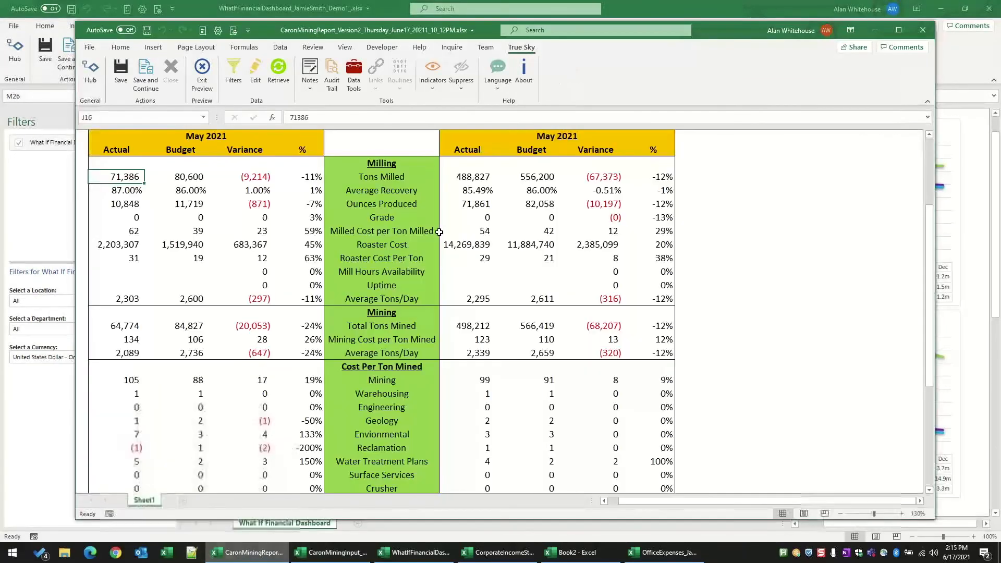
left_click(900, 31)
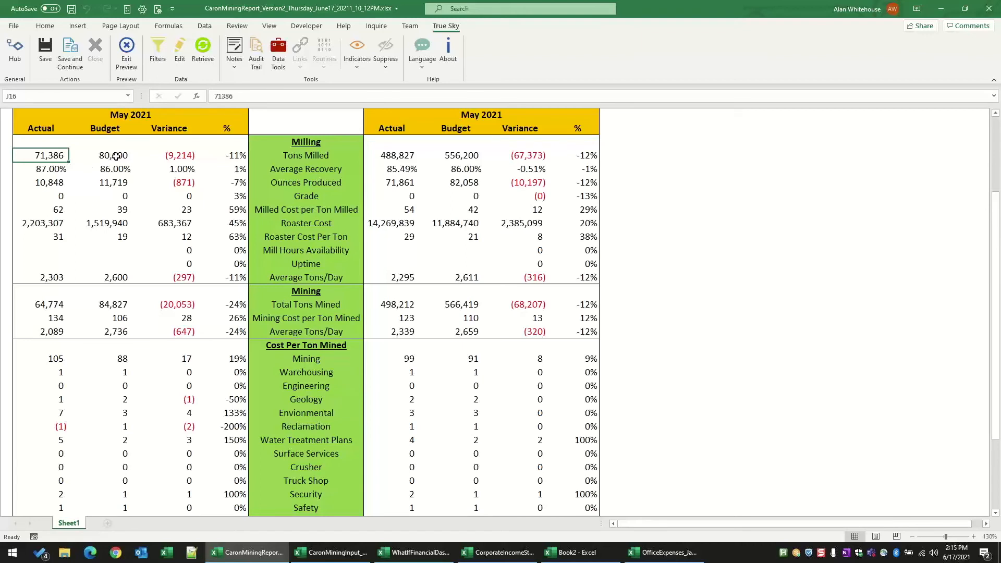
Step: Examine the May 2021 Monthly Statistics report, comparing MTD and YTD actuals, budgets and variances for milling, mining and cost per ton mined
left_click(66, 169)
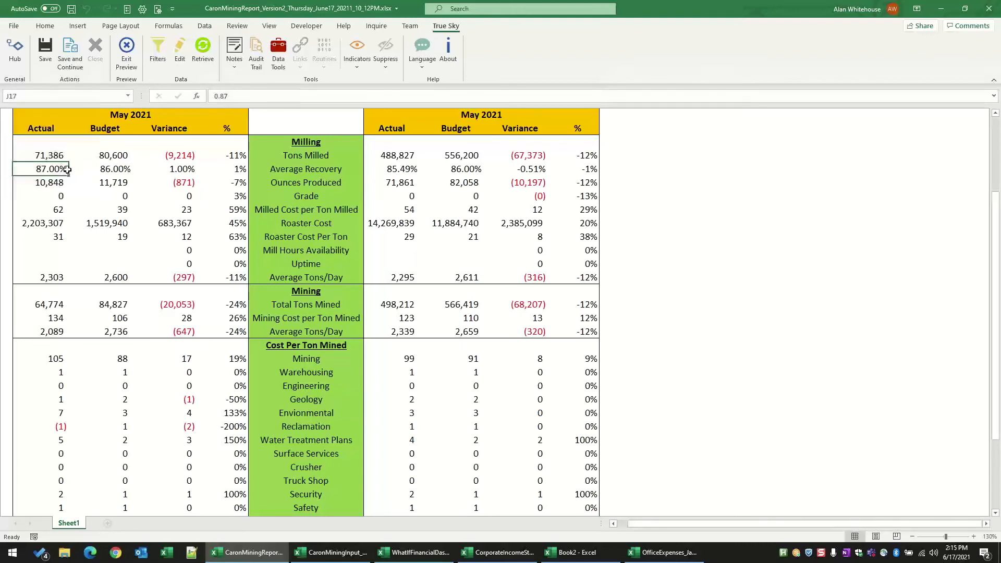
left_click(49, 183)
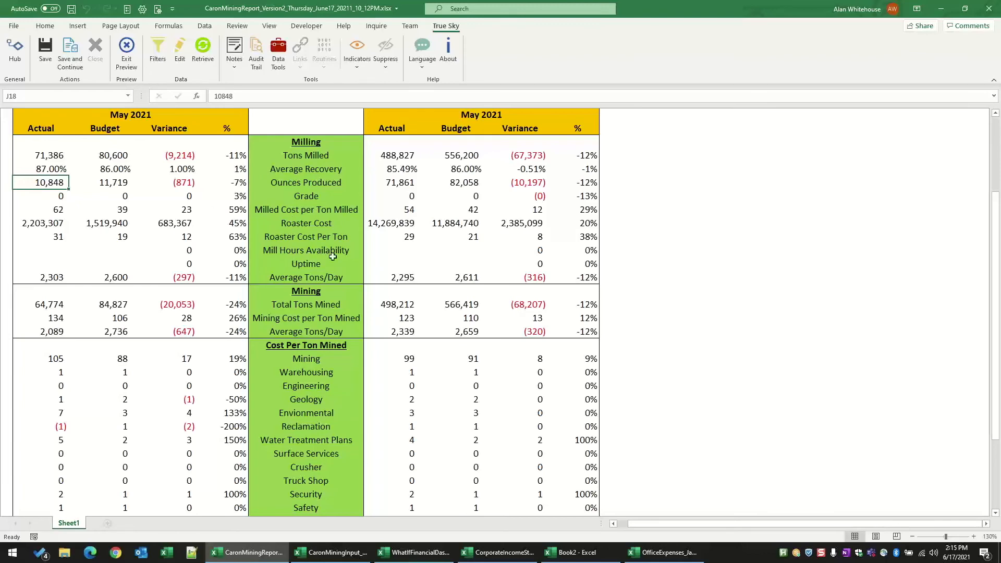
scroll(308, 319, "up", 2)
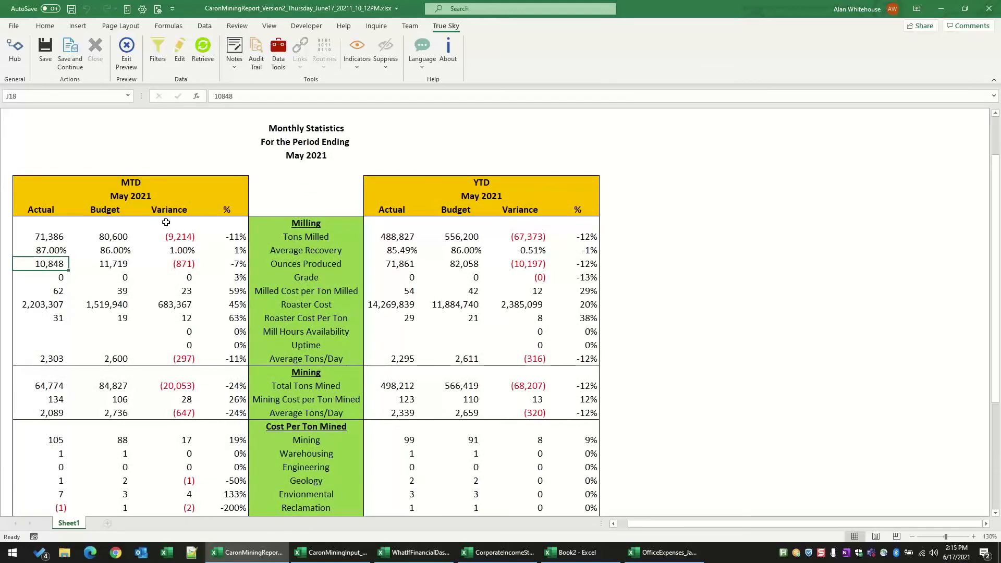
scroll(354, 228, "down", 1)
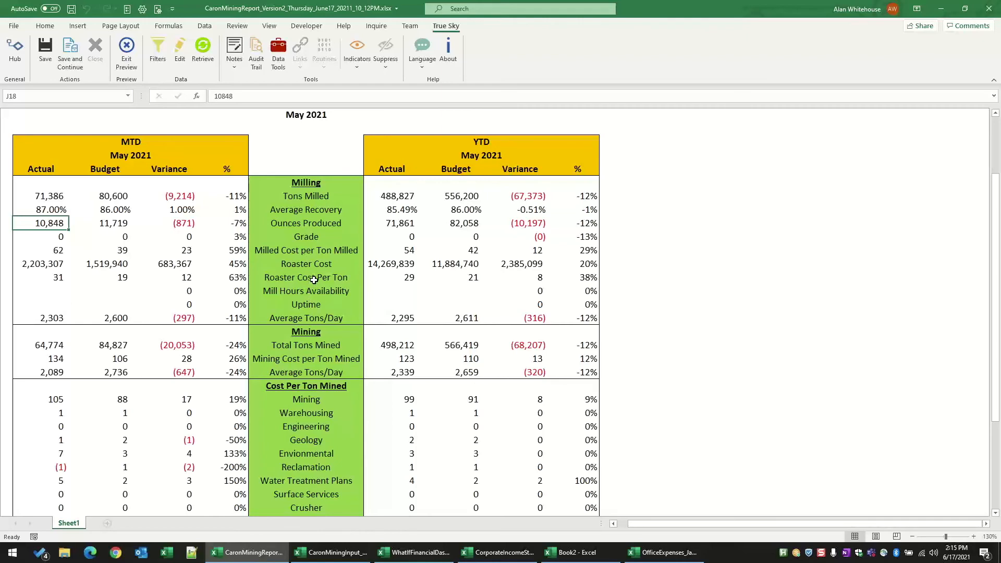
scroll(314, 280, "down", 4)
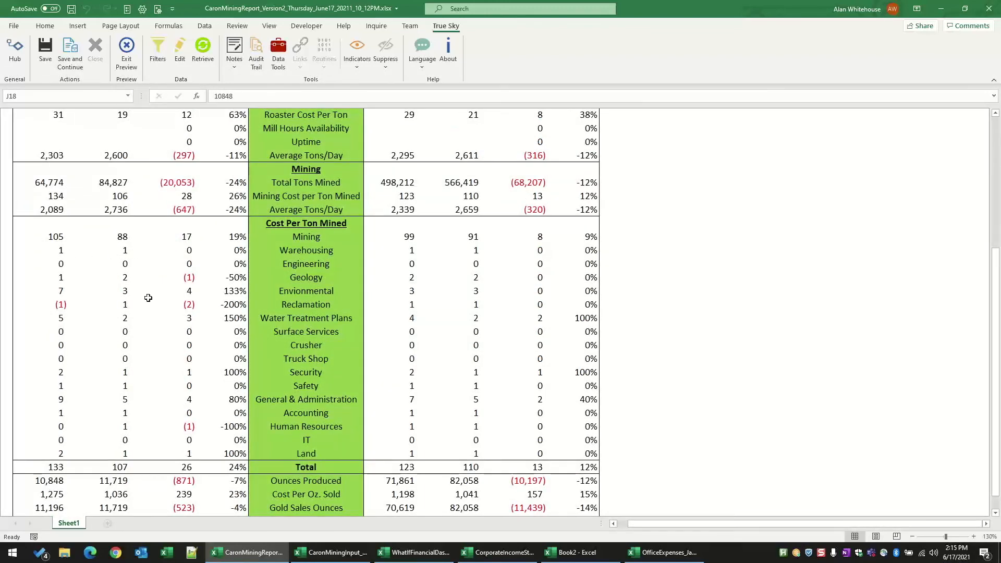
scroll(152, 297, "down", 1)
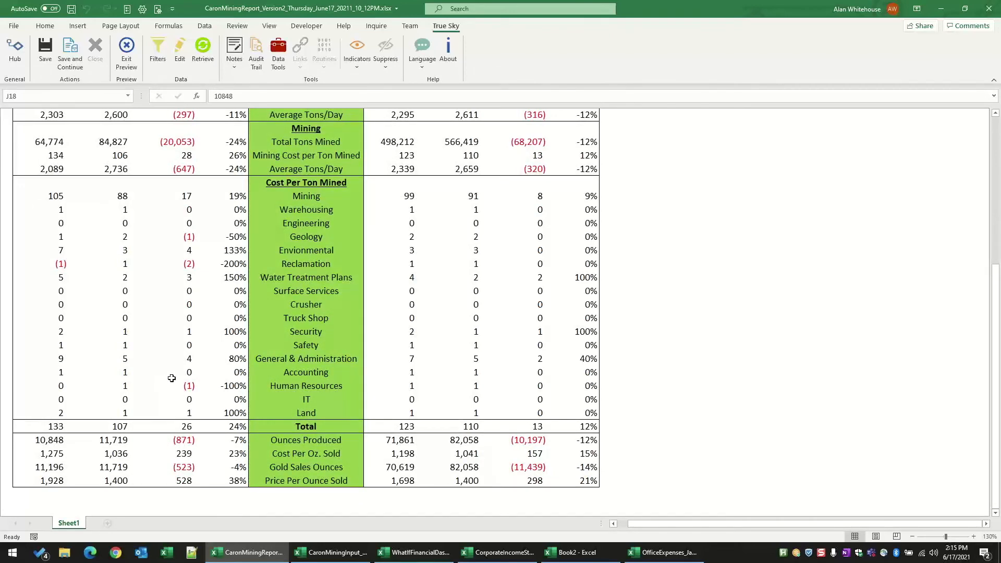
scroll(174, 375, "up", 5)
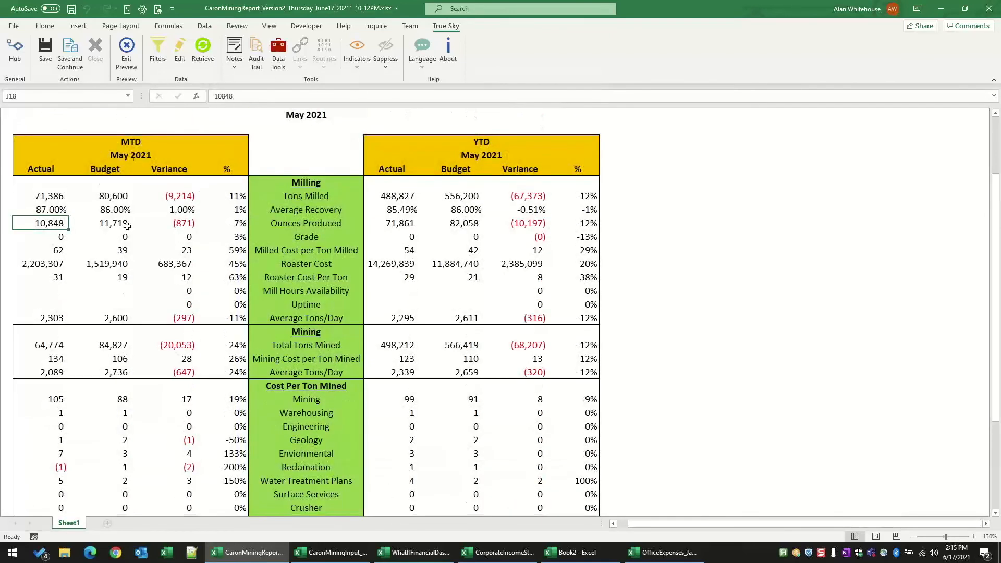
Step: View the notes for the MTD actual Ounces Produced figure and close them without adding one
left_click(239, 66)
left_click(236, 46)
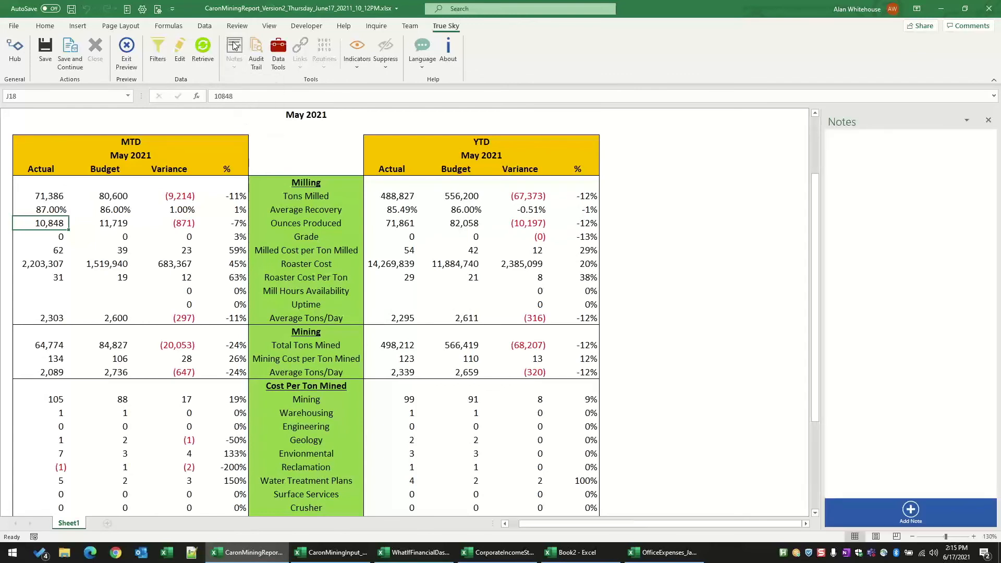
left_click(989, 121)
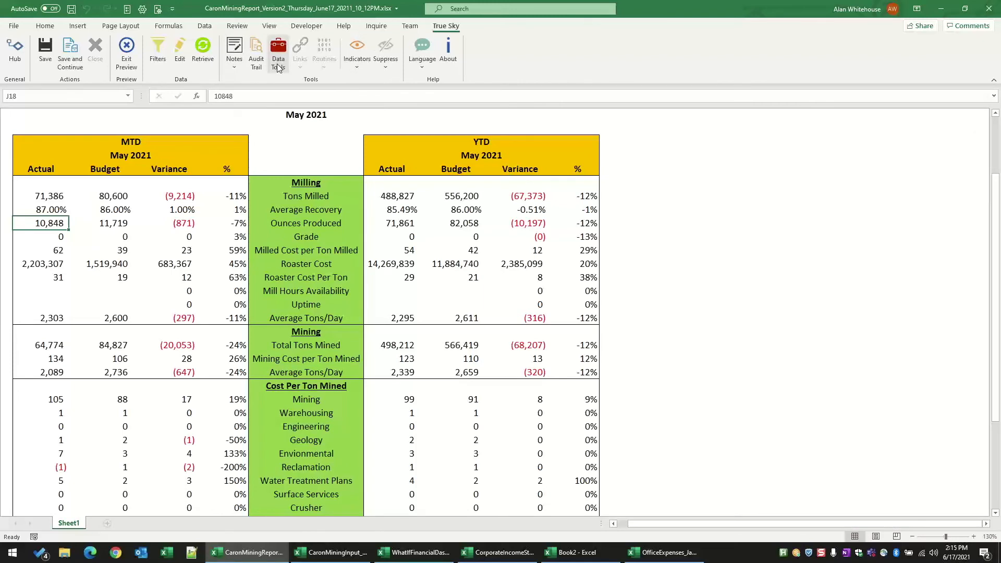